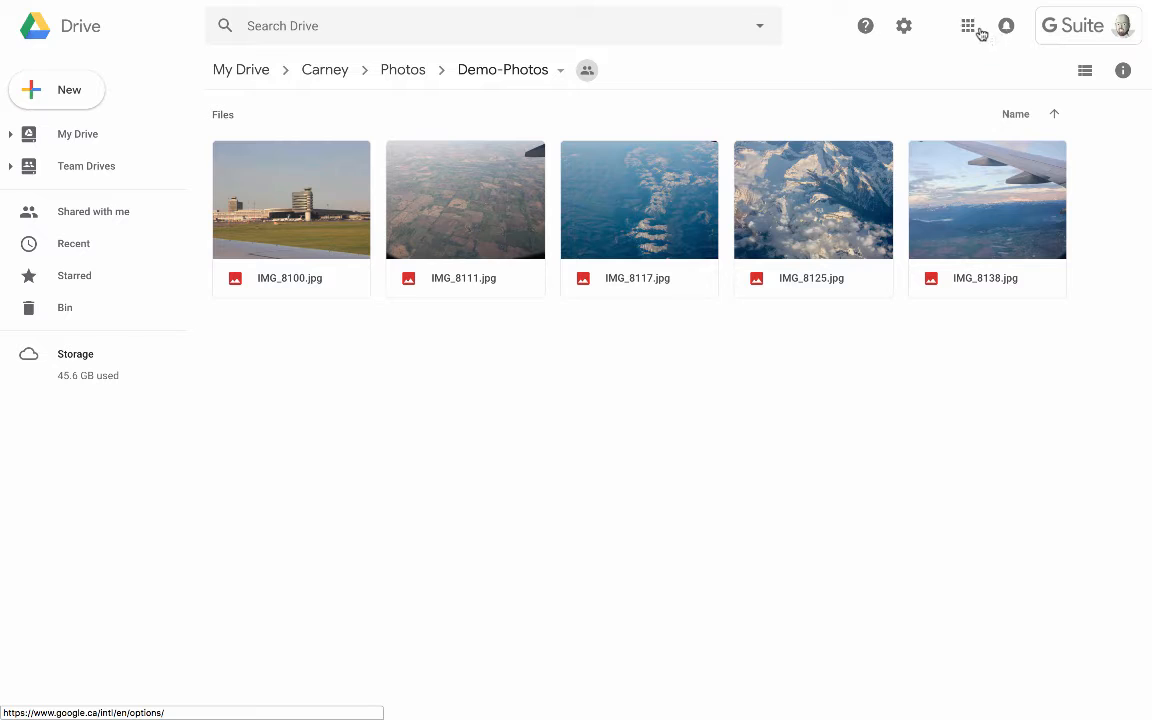
- Switch from Drive to Google Classroom and create a class named Test Class, leaving section, subject and room empty
left_click(967, 30)
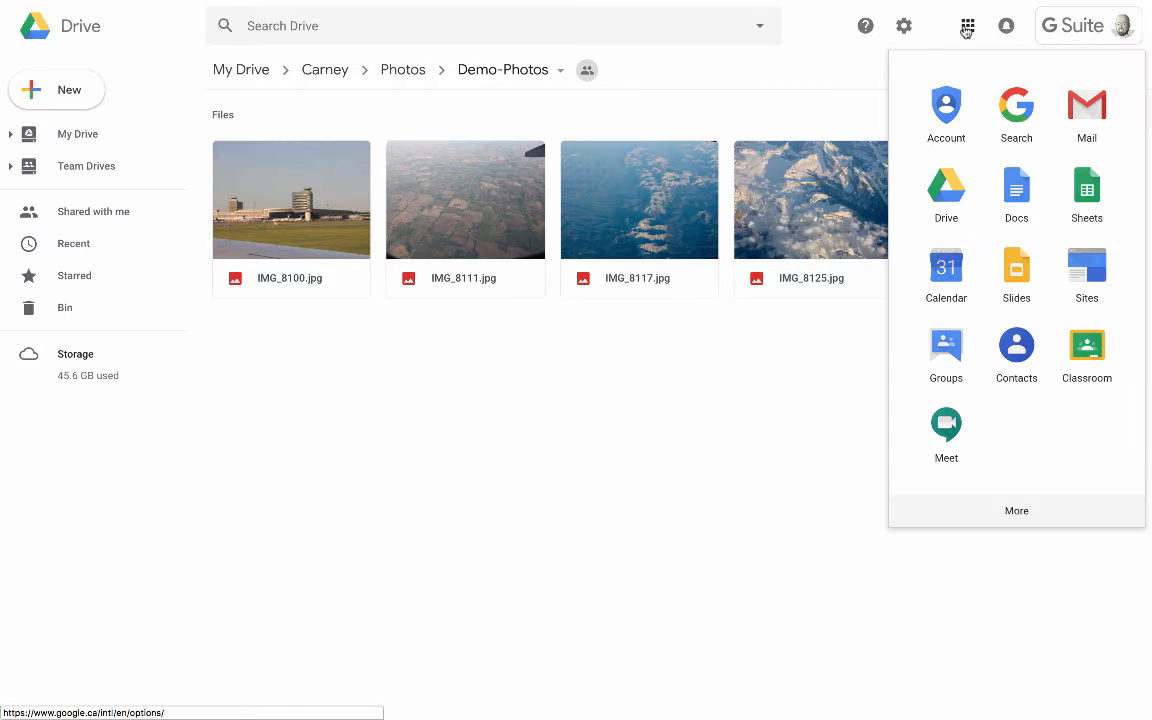
left_click(1080, 349)
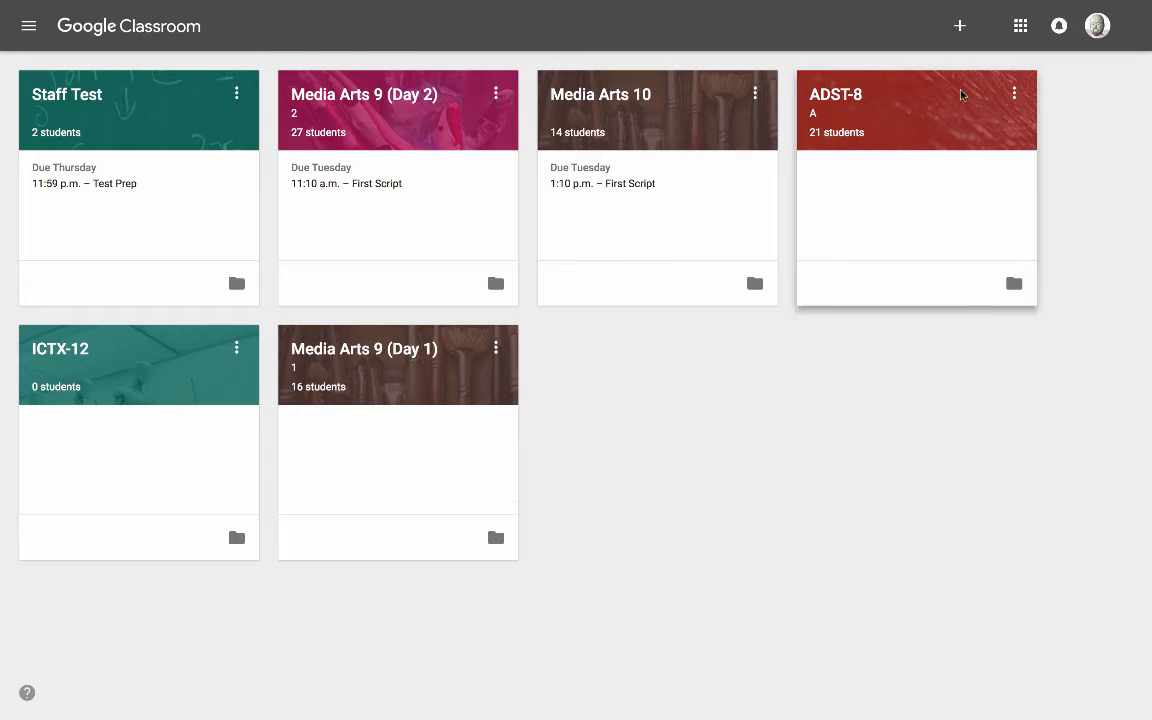
left_click(960, 28)
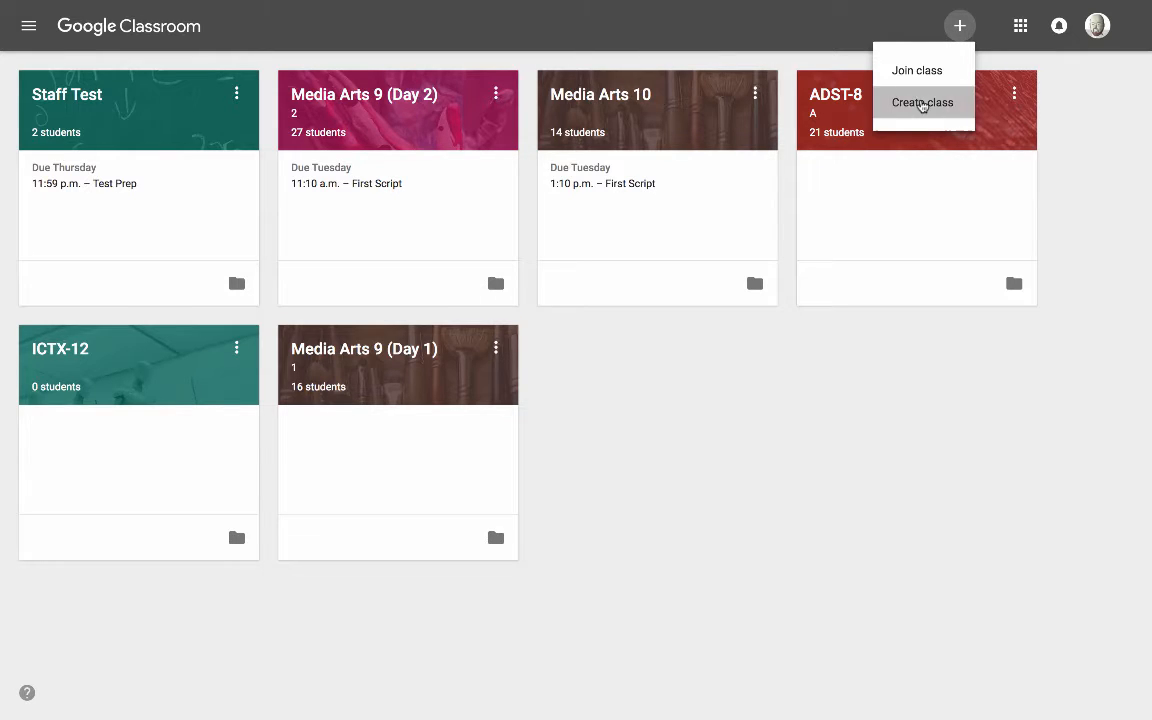
left_click(922, 103)
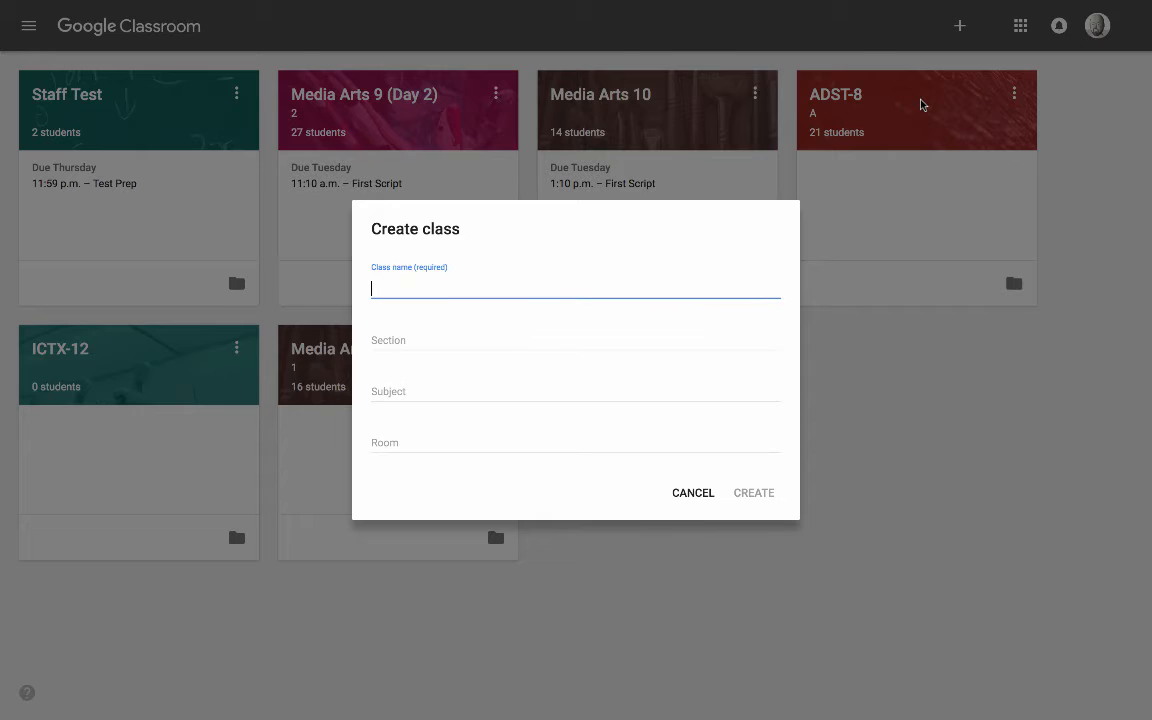
type("Test Class")
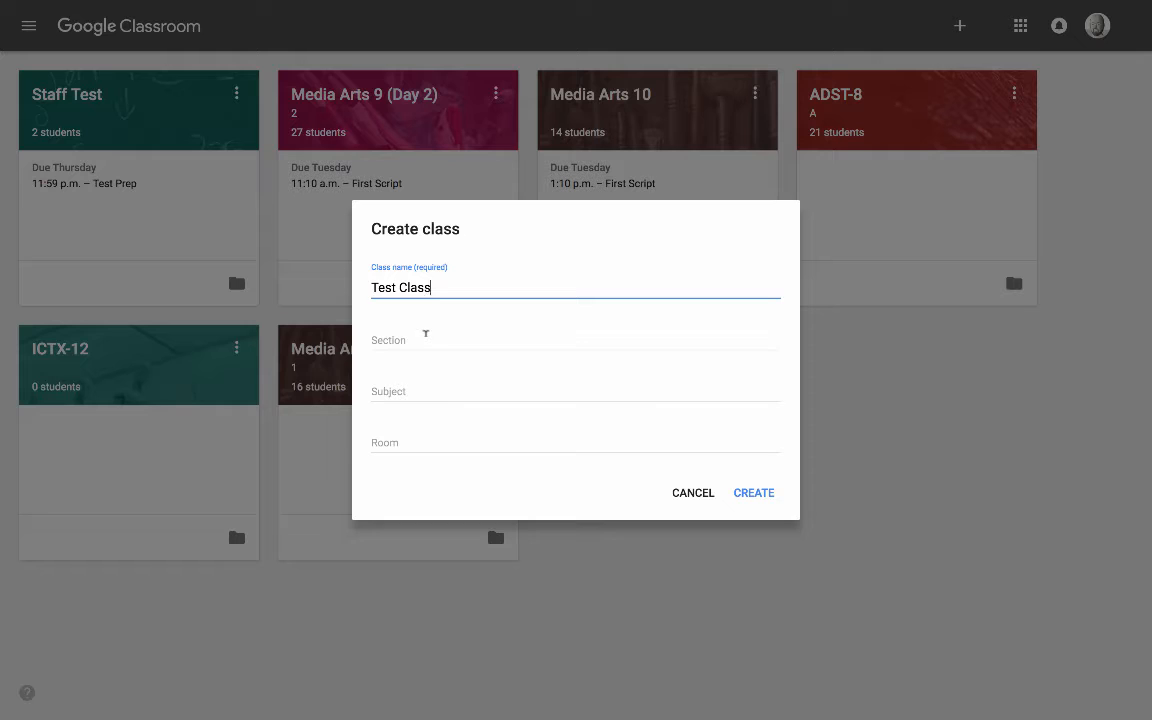
left_click(398, 381)
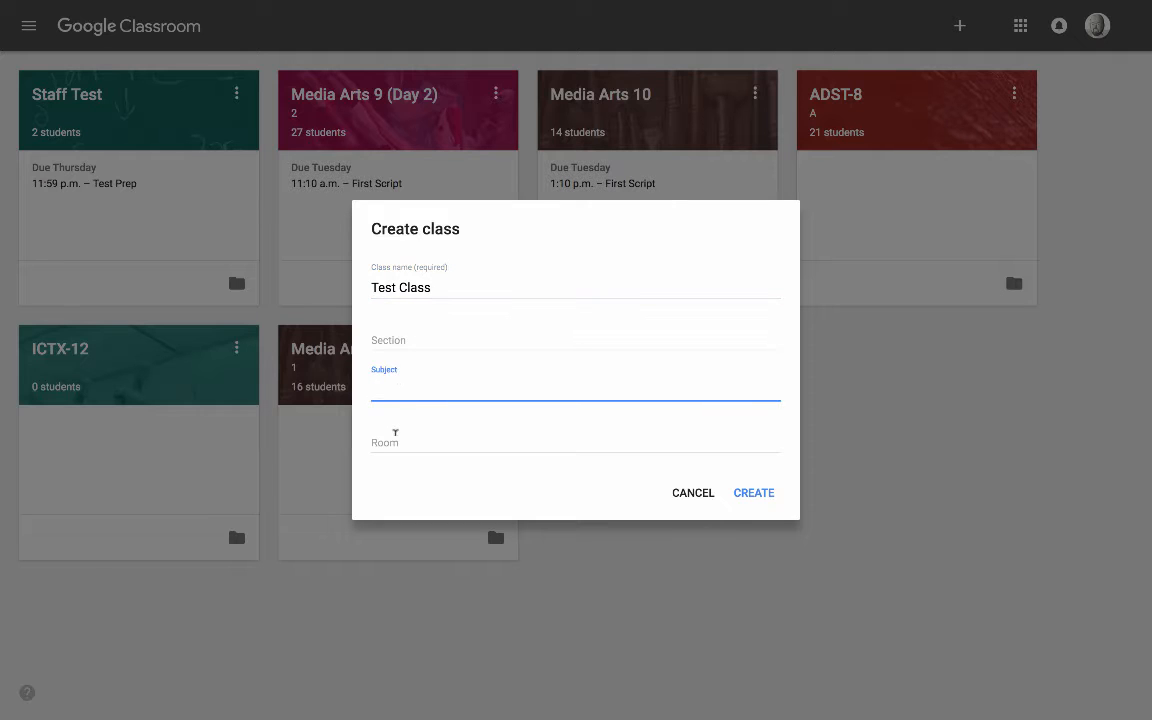
left_click(465, 431)
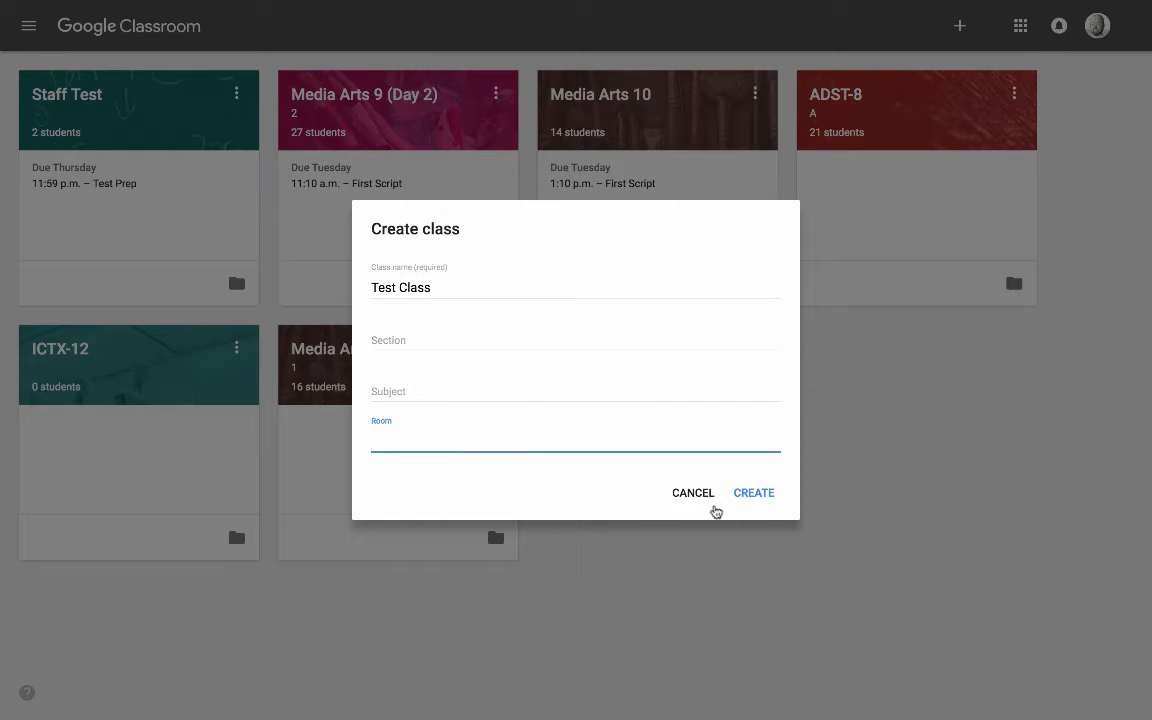
left_click(761, 496)
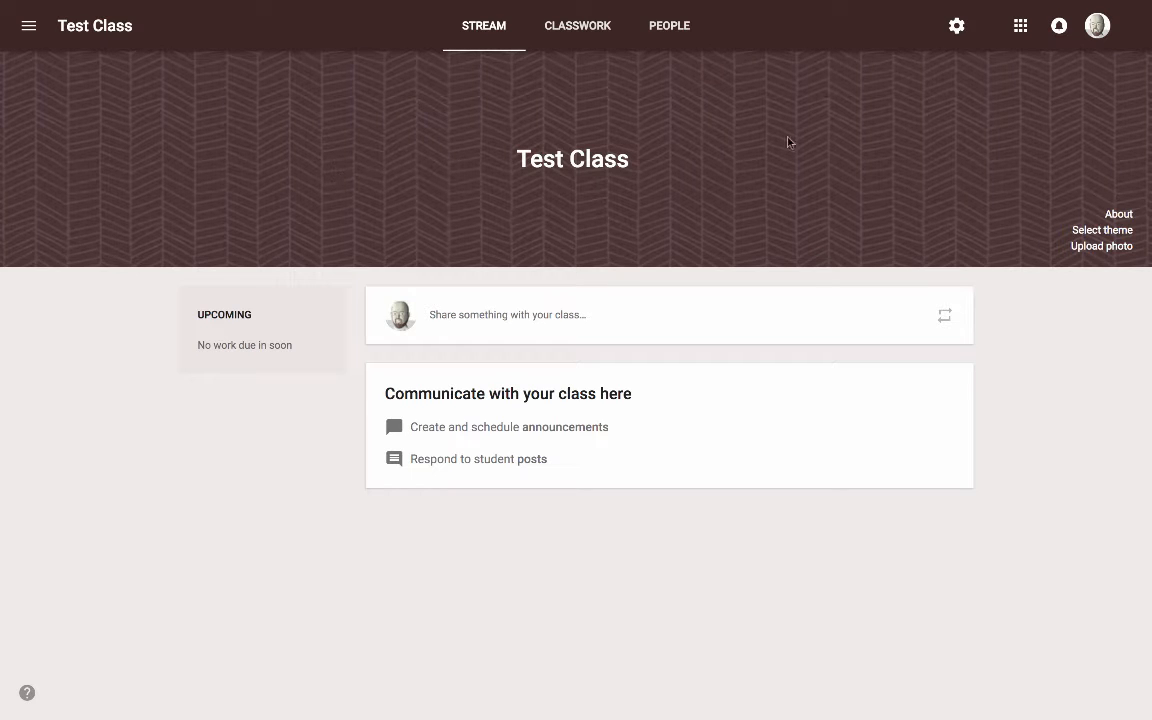
- Change the class theme to the gallery image of colourful candies
left_click(1095, 231)
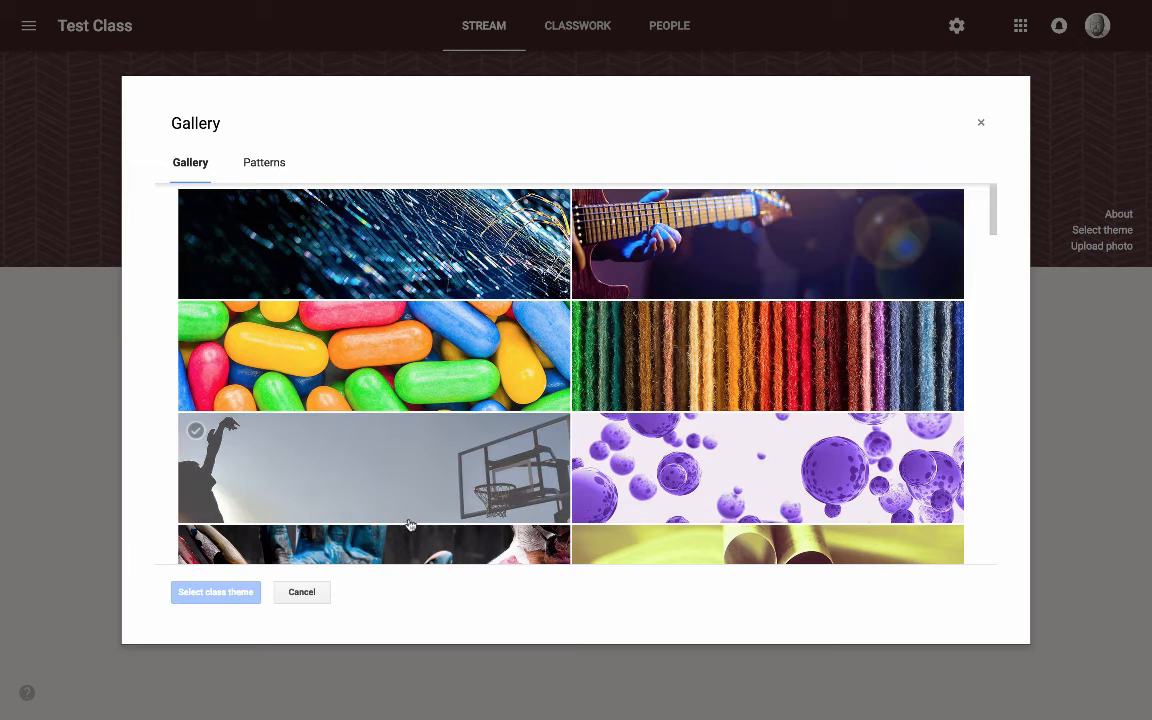
left_click(464, 369)
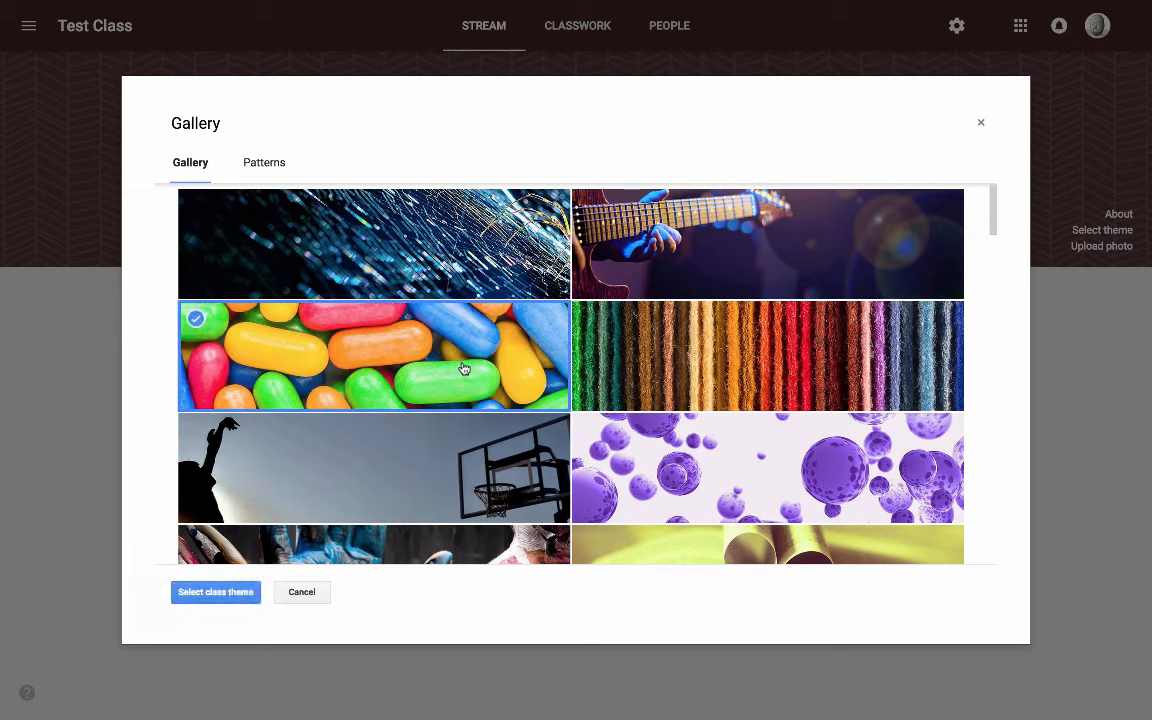
left_click(212, 592)
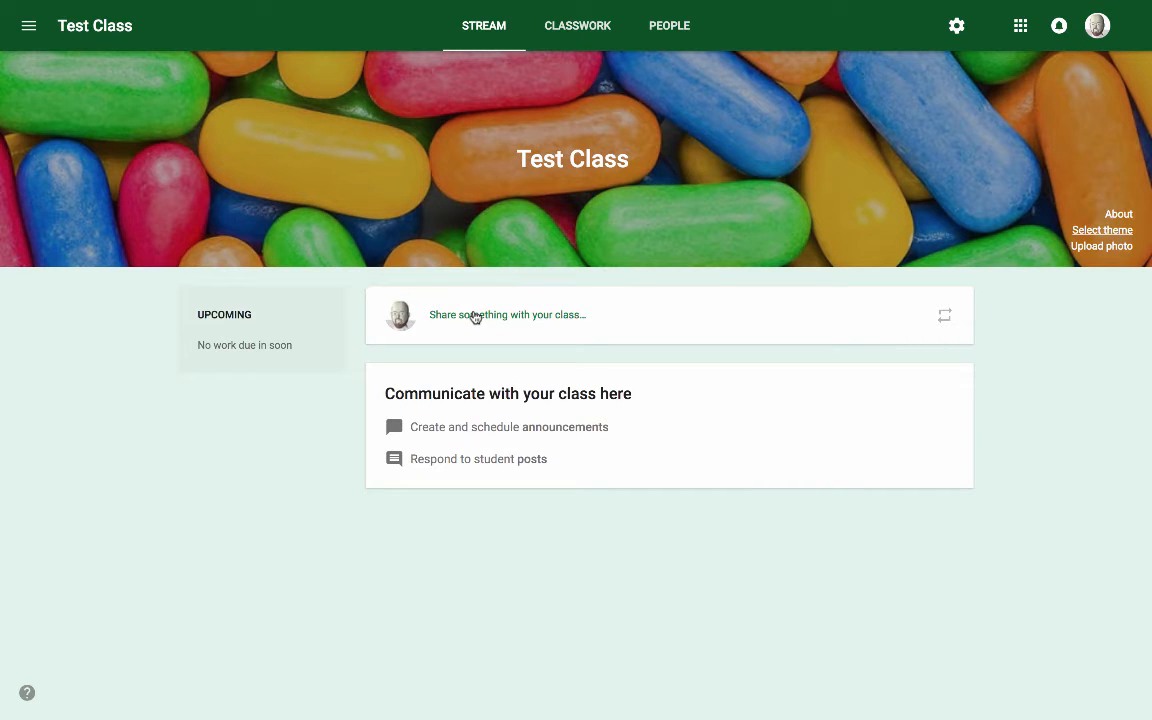
- Start an announcement to all students of Test Class with the text "Welcome to my class!"
left_click(531, 314)
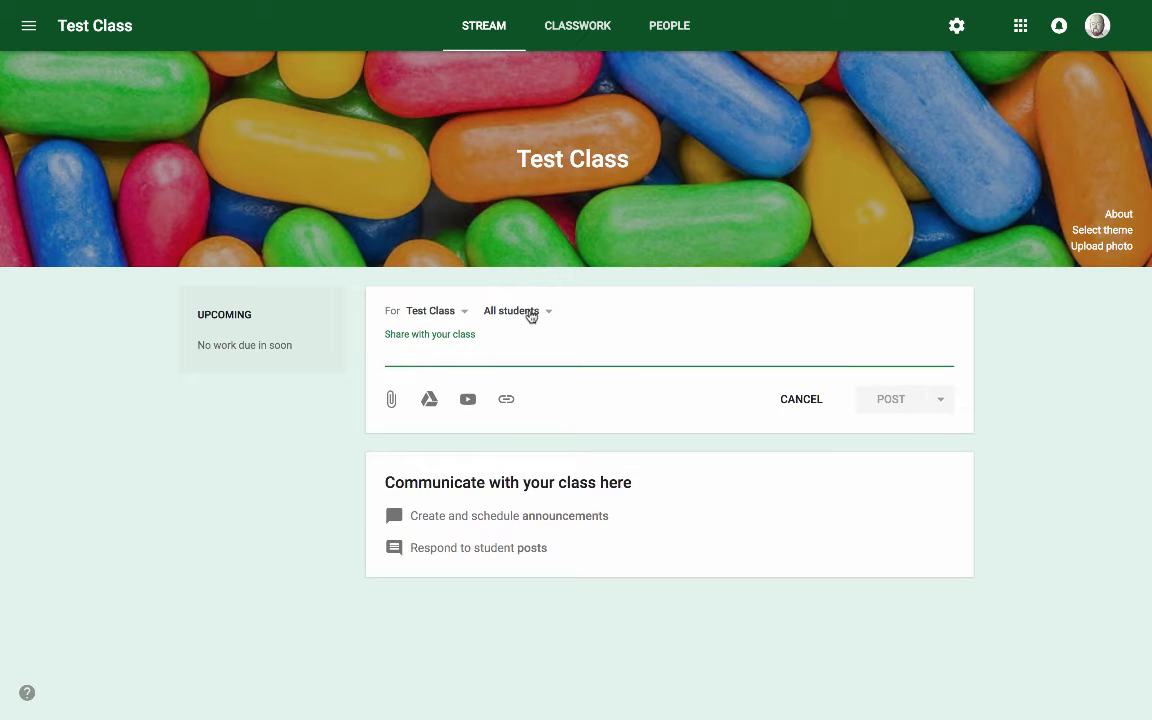
type("Welcome")
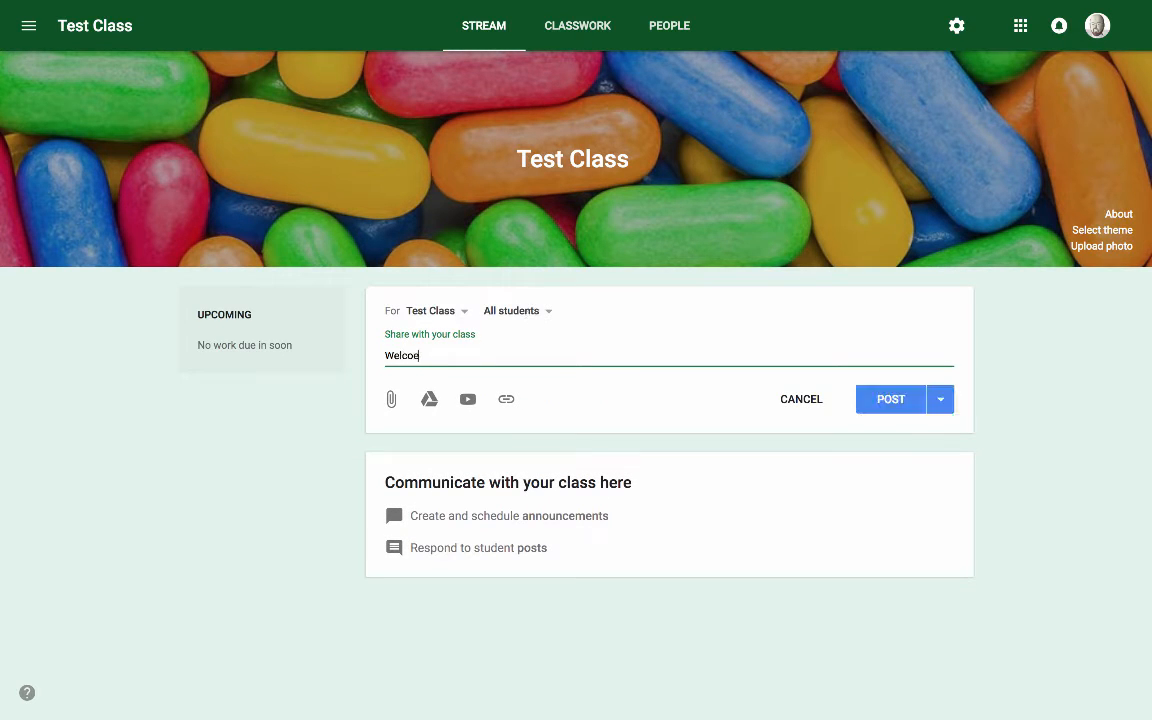
type(" to my class!")
left_click(393, 400)
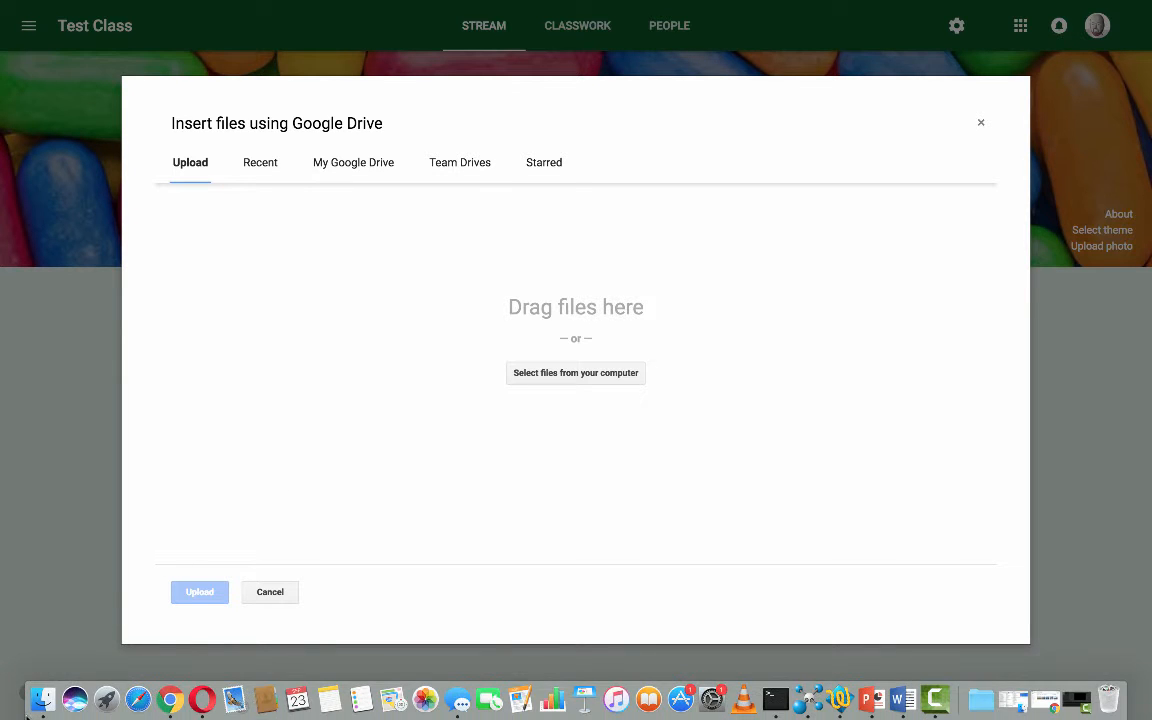
left_click(38, 704)
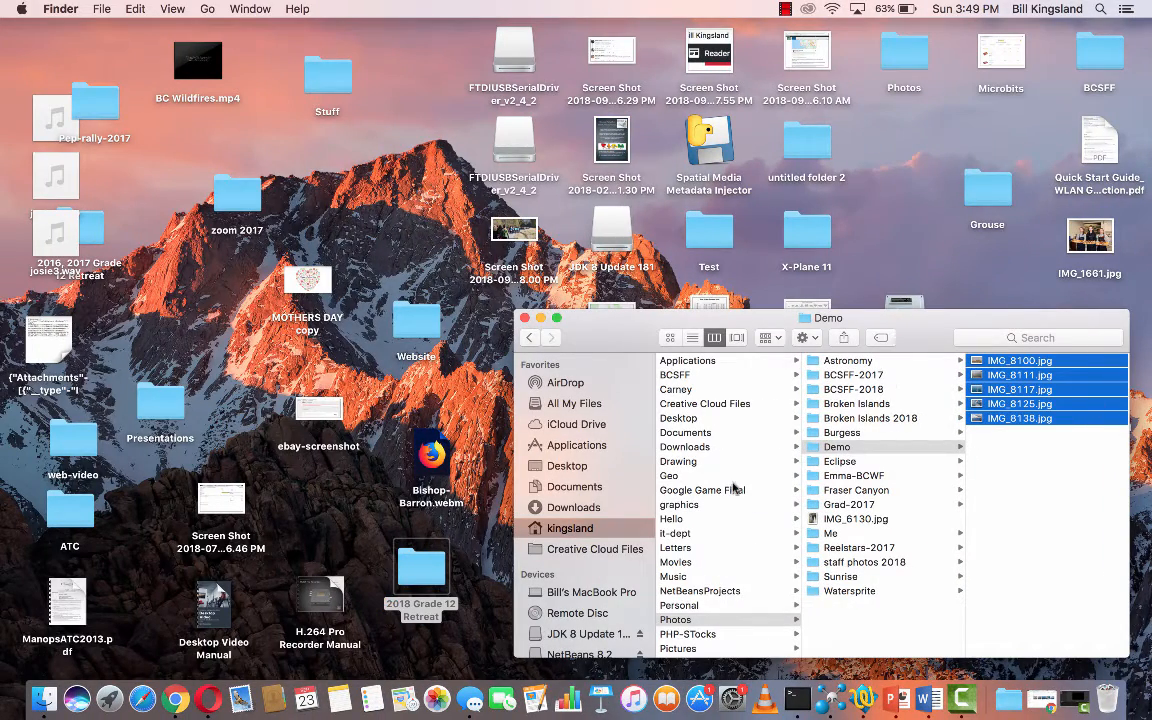
key("ctrl+Right")
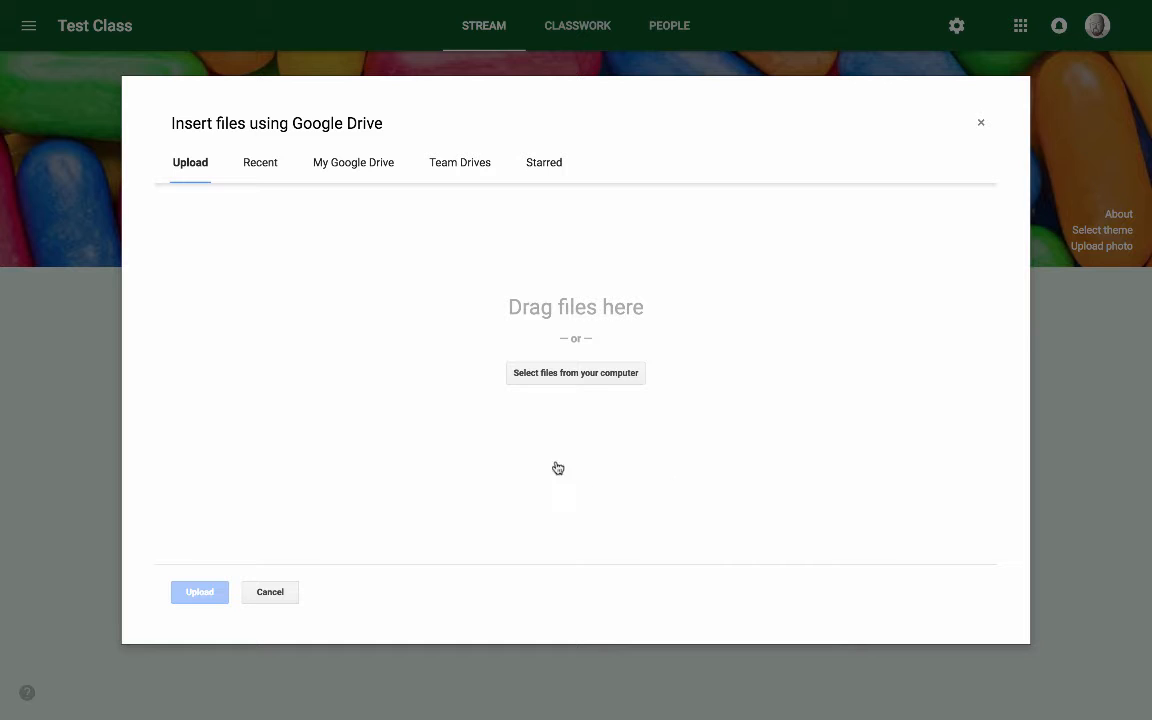
left_click(590, 380)
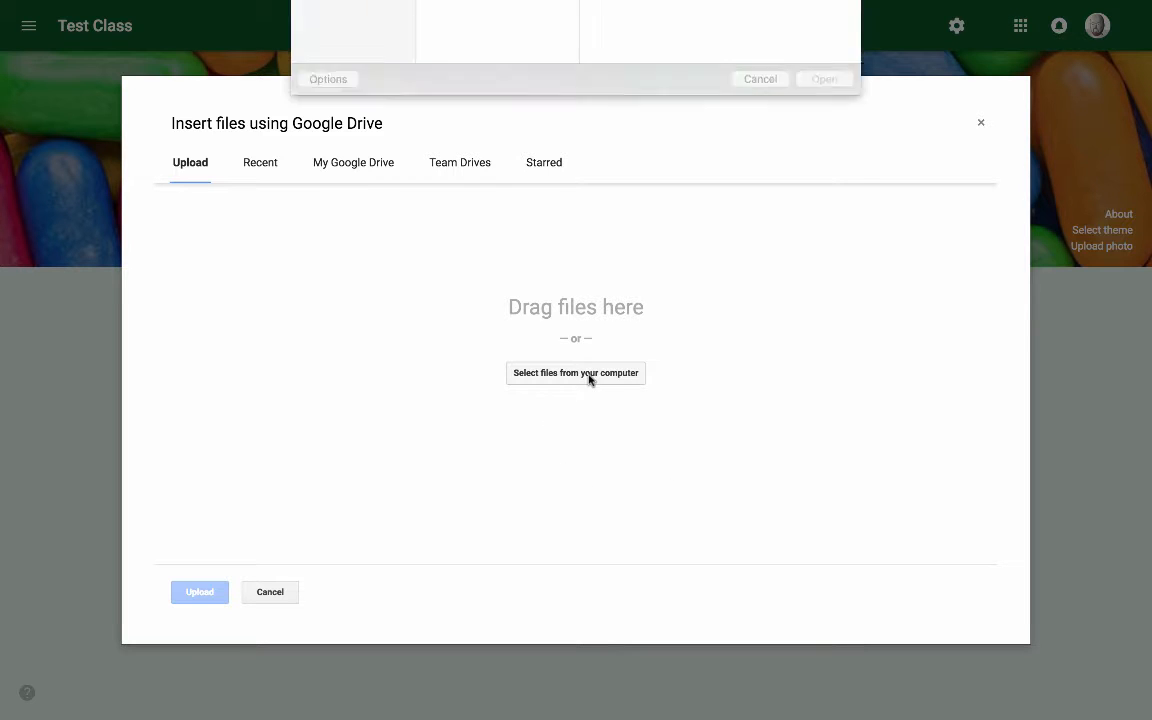
left_click(761, 325)
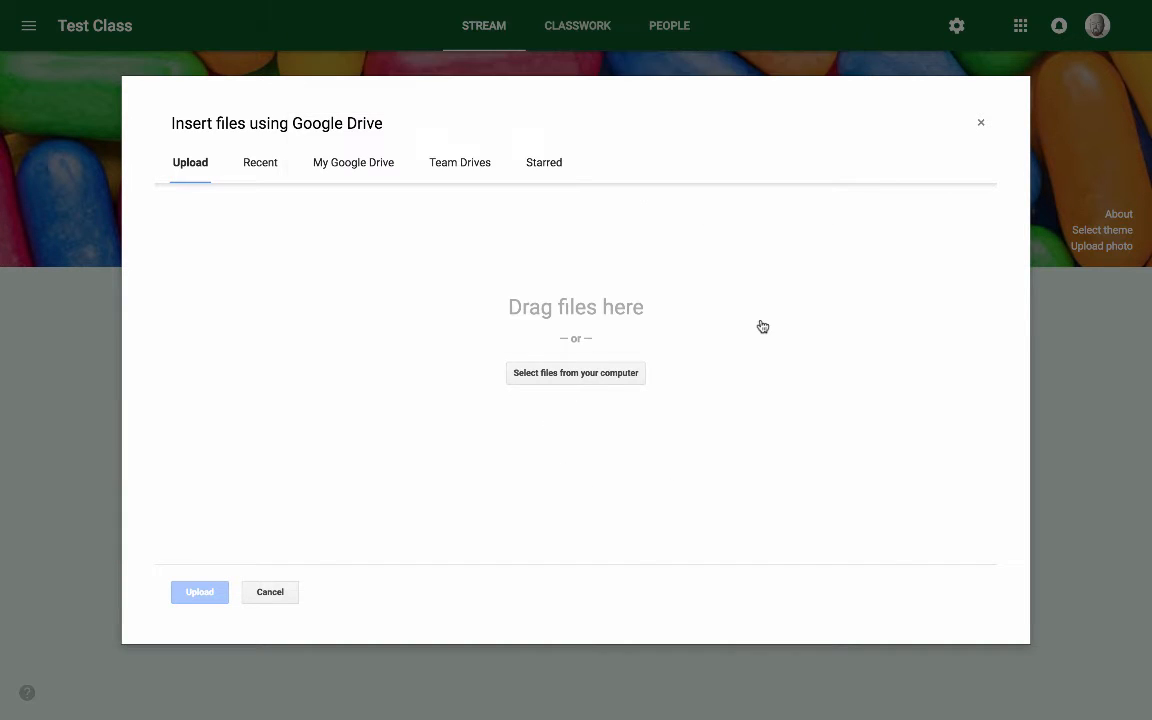
left_click(272, 591)
- Attach the recent Google Drive image IMG_8125.jpg to the announcement
left_click(431, 401)
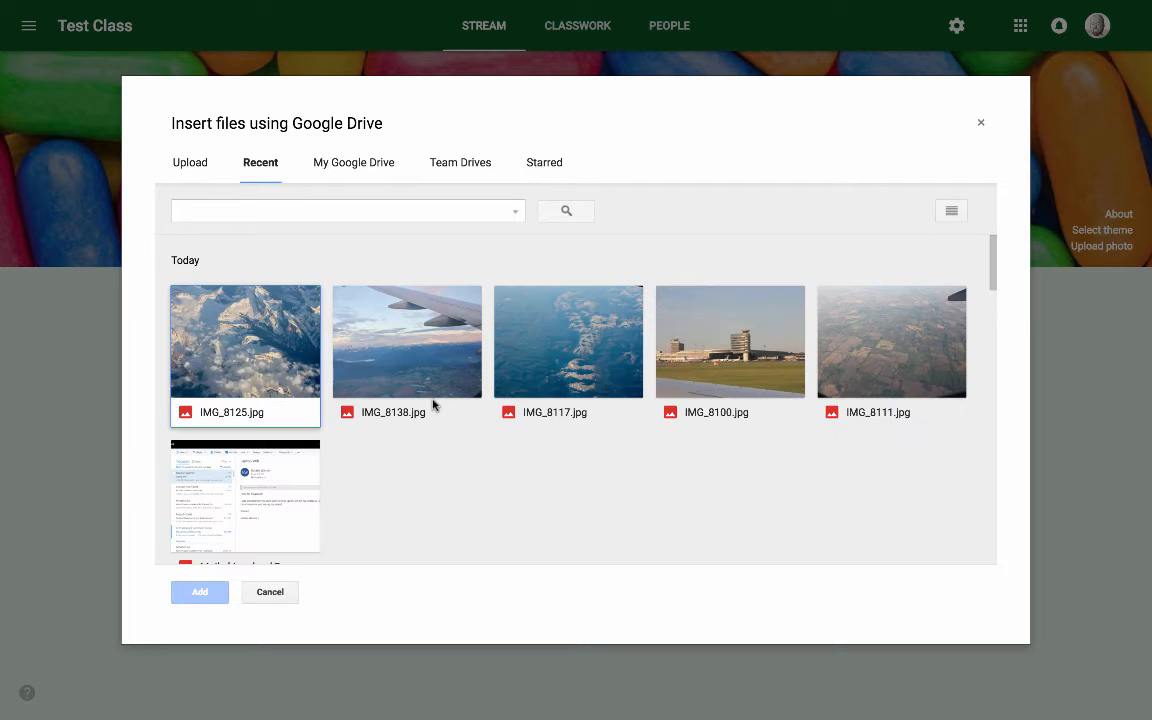
left_click(275, 343)
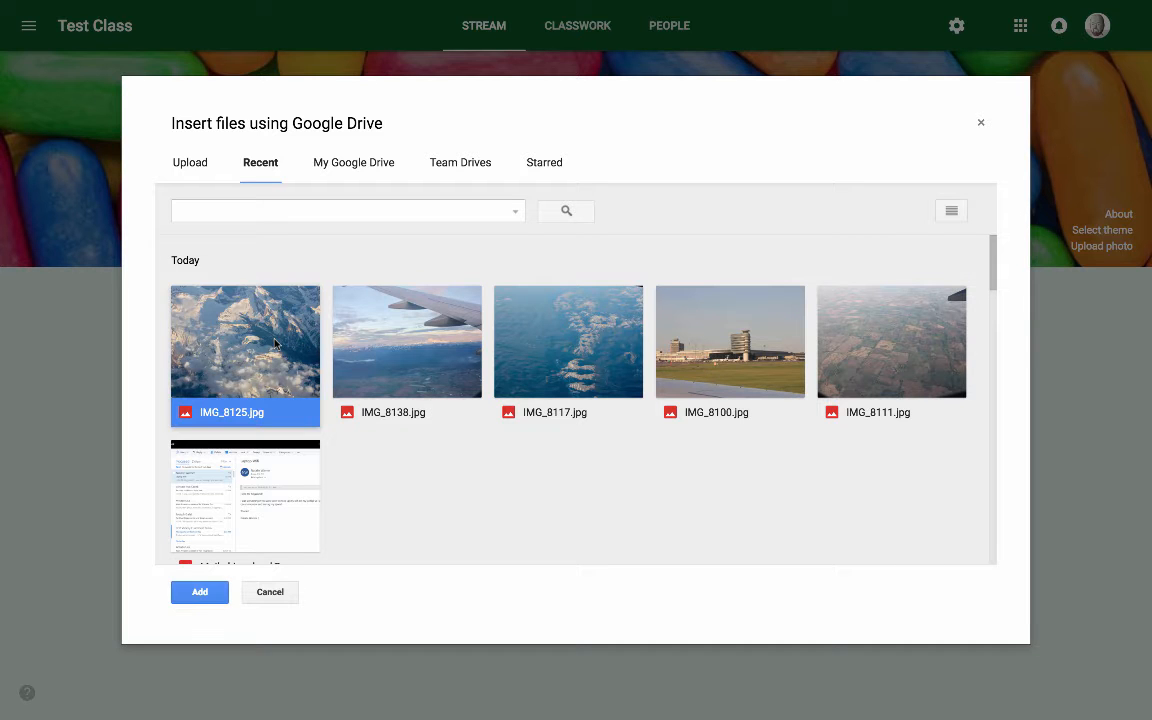
left_click(200, 591)
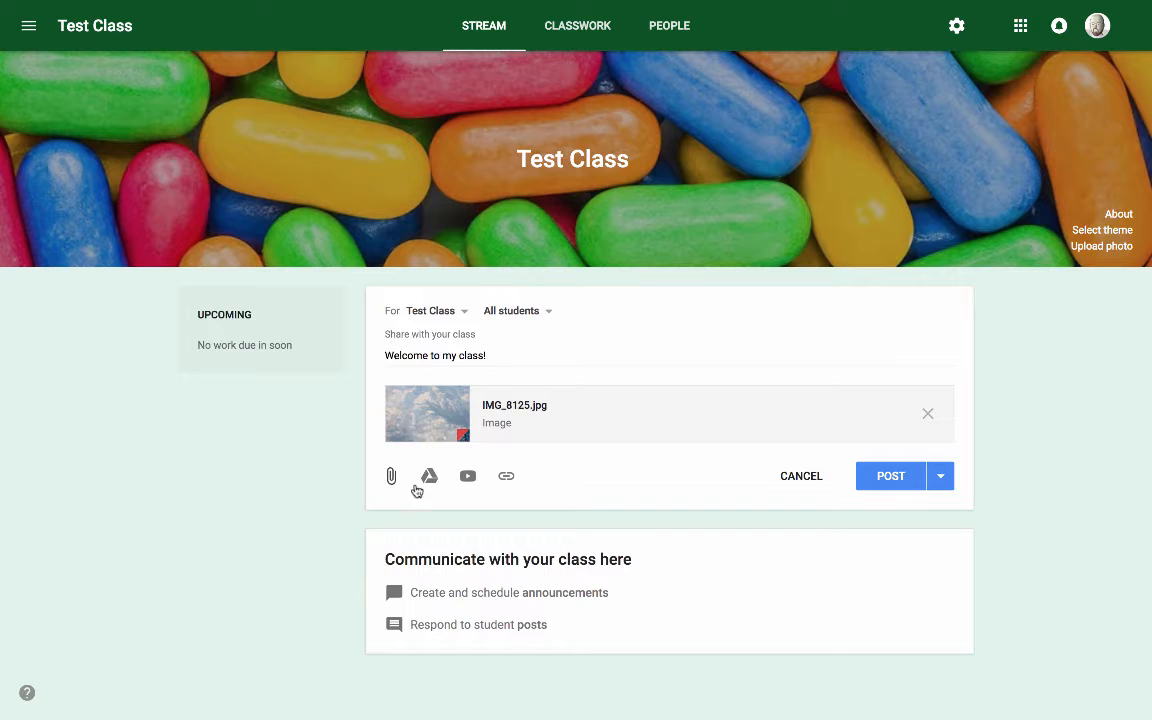
- Search YouTube for the teacher's geology videos and attach "Anticlines and Synclines" to the announcement
left_click(467, 476)
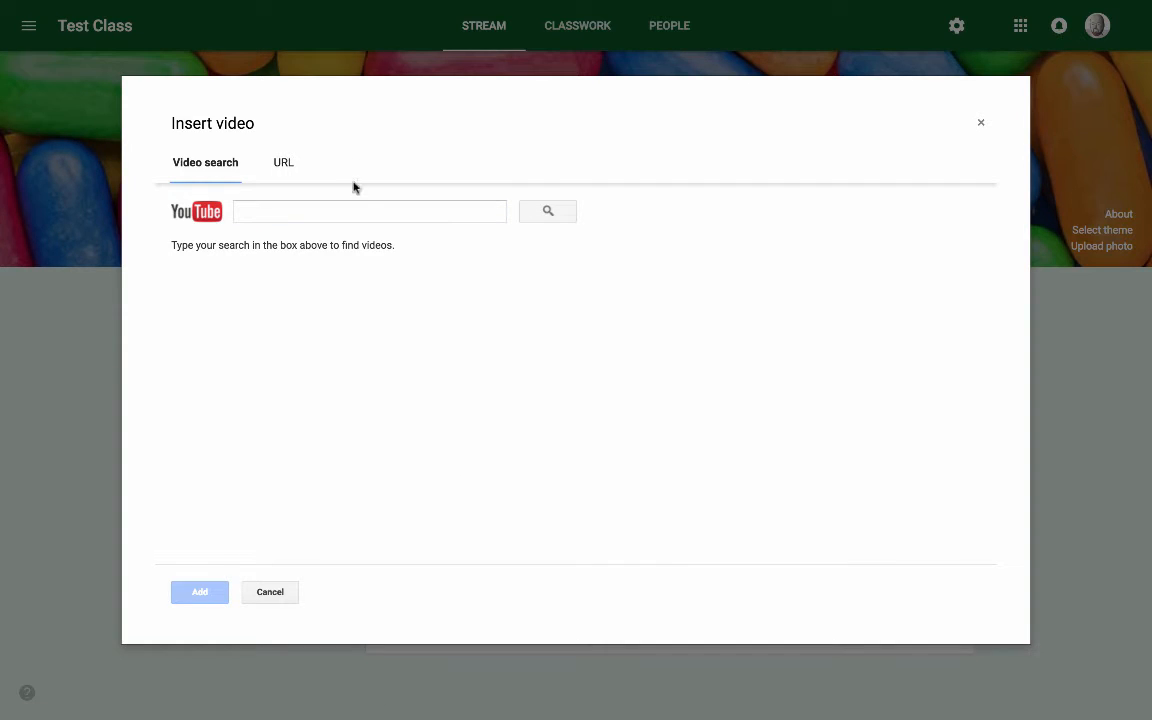
left_click(347, 211)
type("bill ")
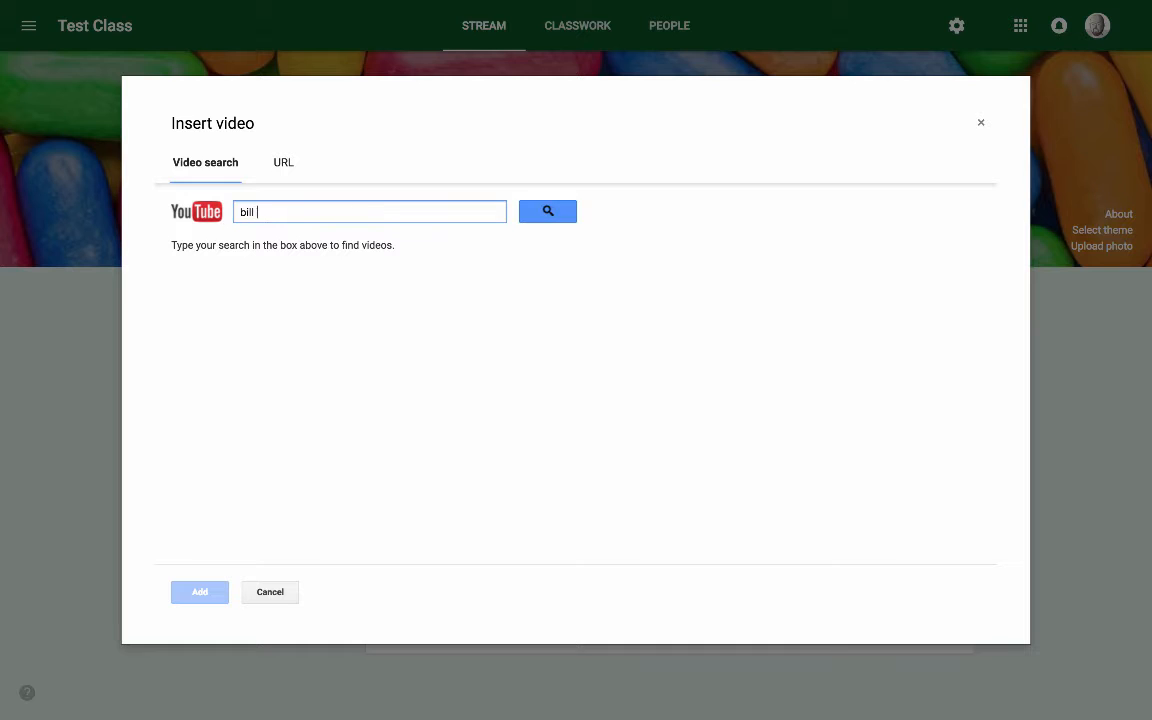
type("kingsland geology")
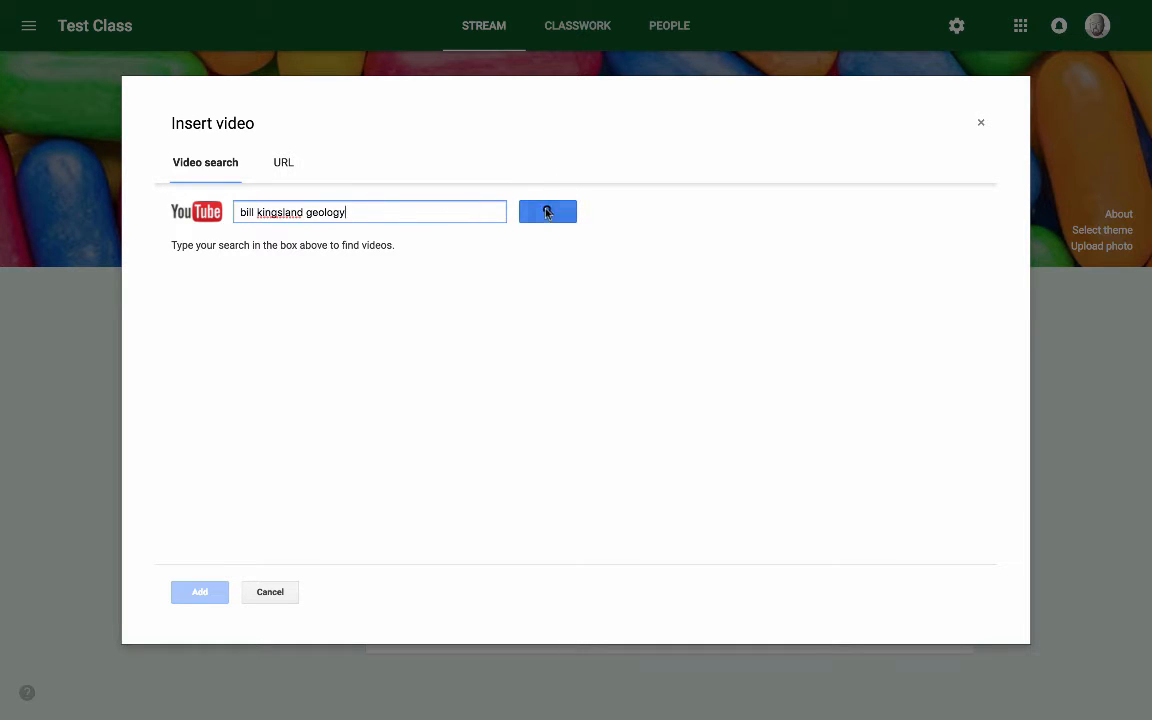
left_click(547, 211)
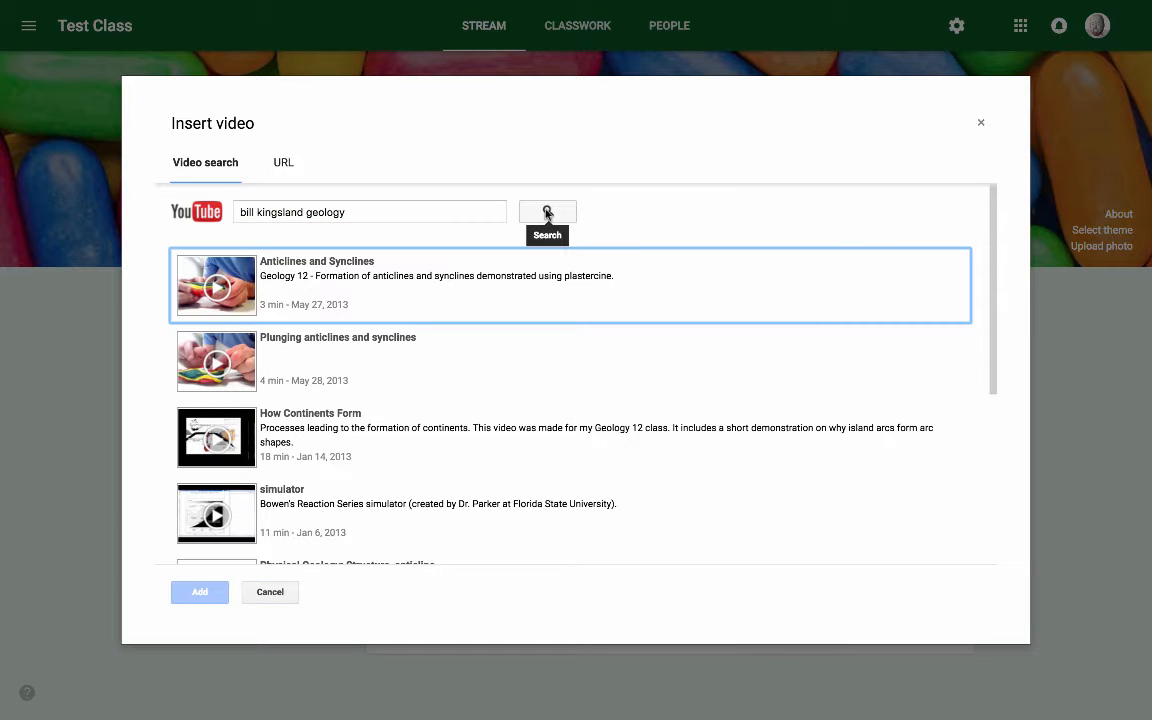
left_click(335, 263)
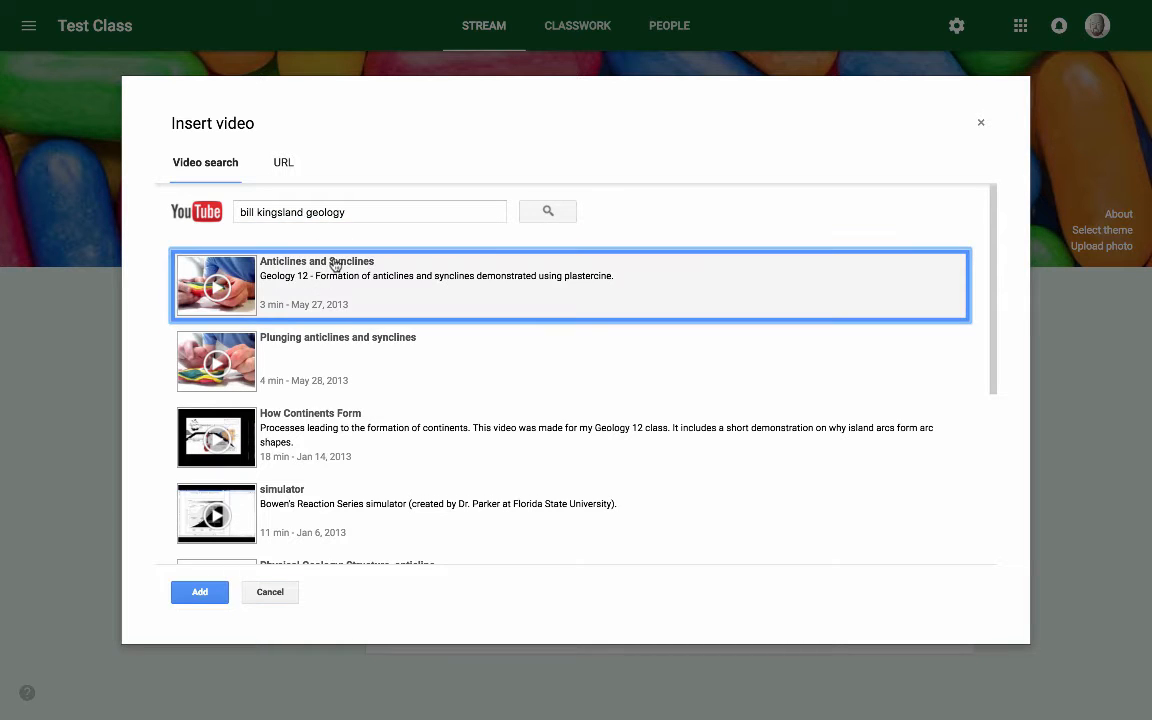
left_click(199, 592)
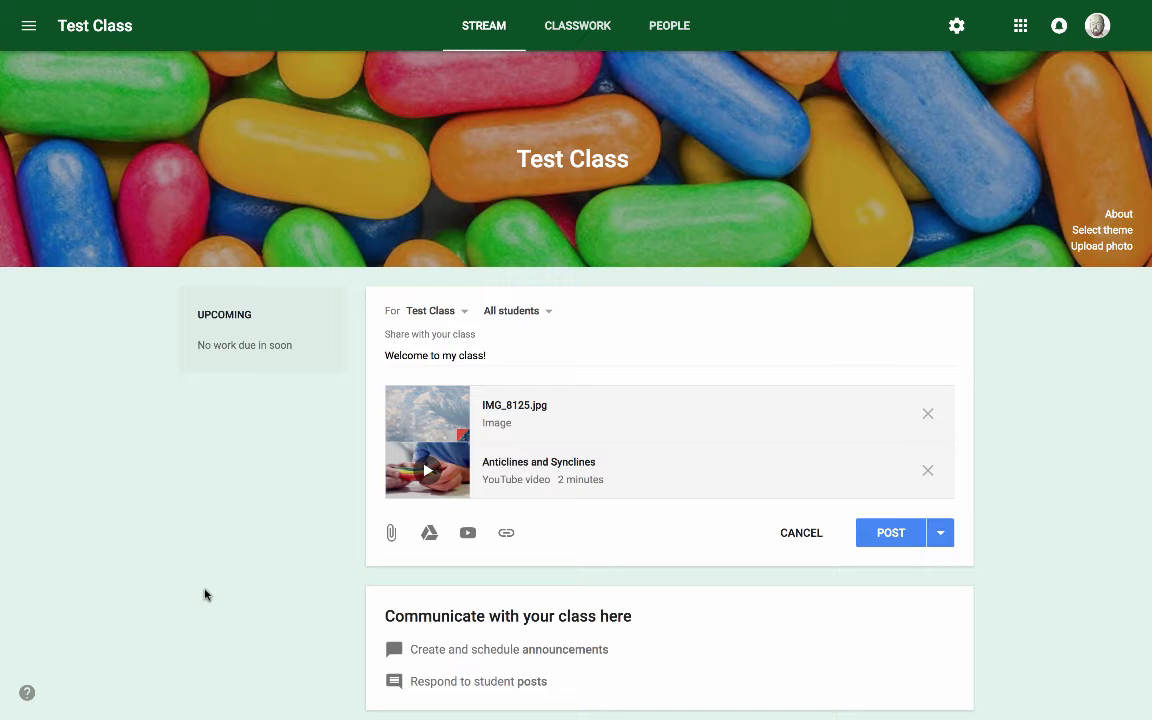
left_click(506, 533)
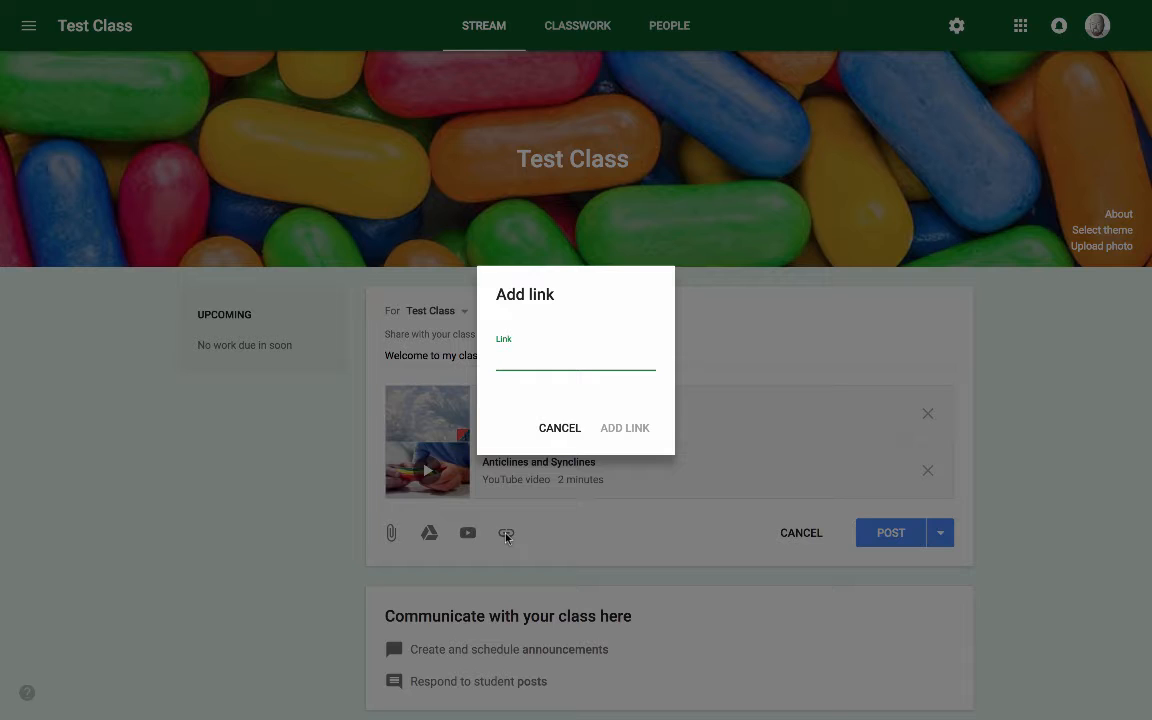
type("https://ww")
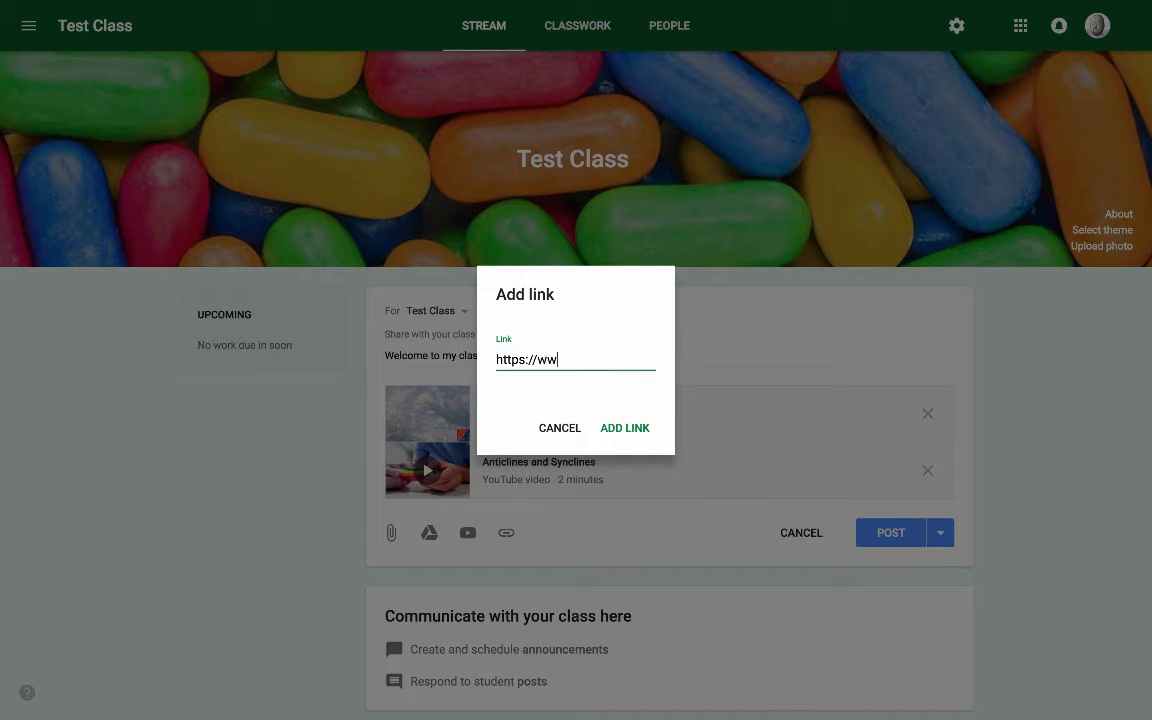
type("w.google.ca")
left_click(630, 428)
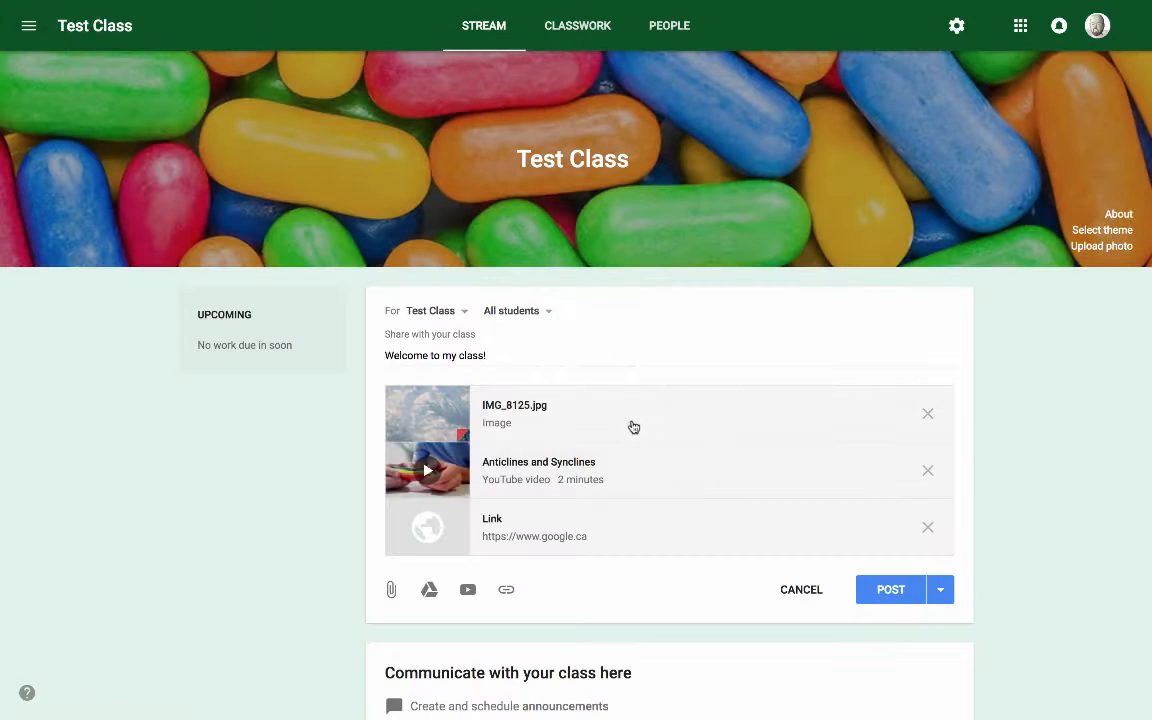
left_click(899, 590)
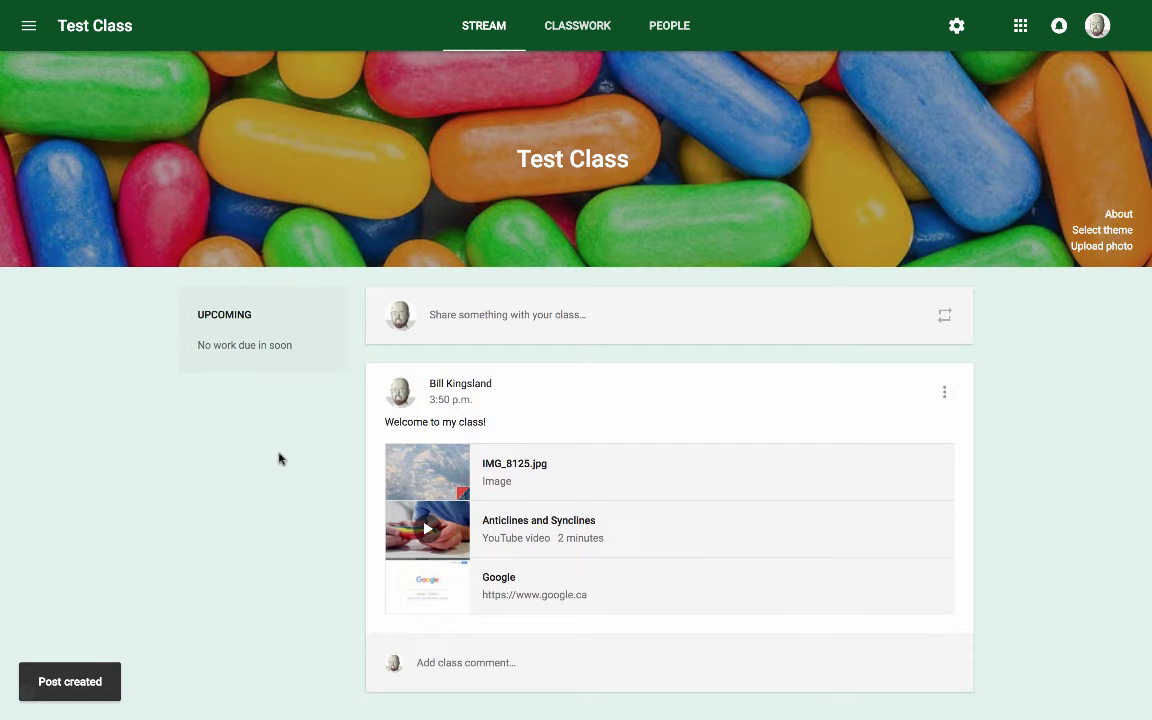
scroll(279, 458, "down", 1)
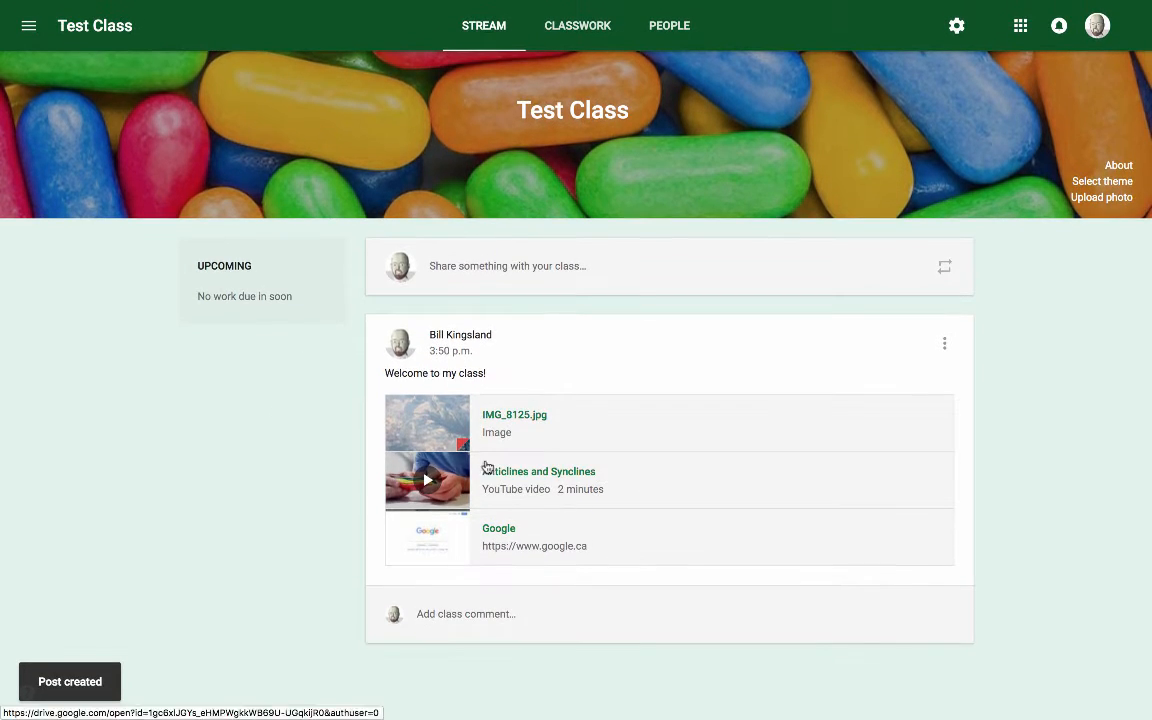
left_click(520, 265)
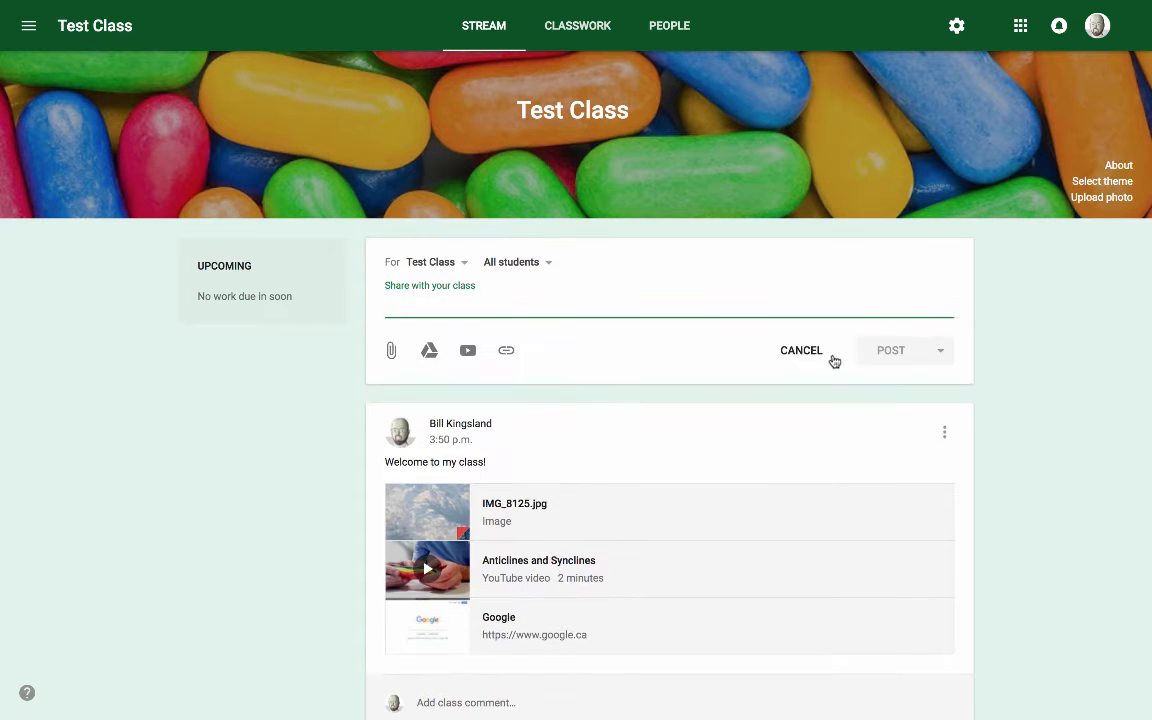
left_click(800, 350)
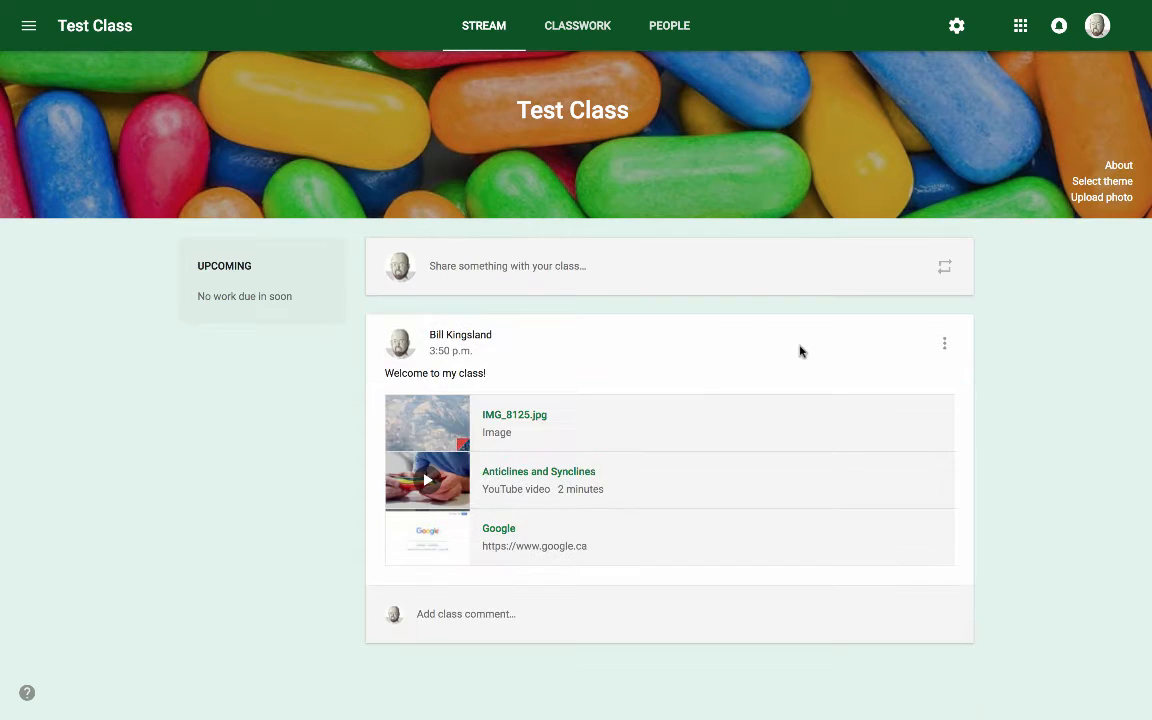
- Create a classwork assignment for all students of Test Class titled "Welcome to class - what did you do this summer?"
left_click(577, 28)
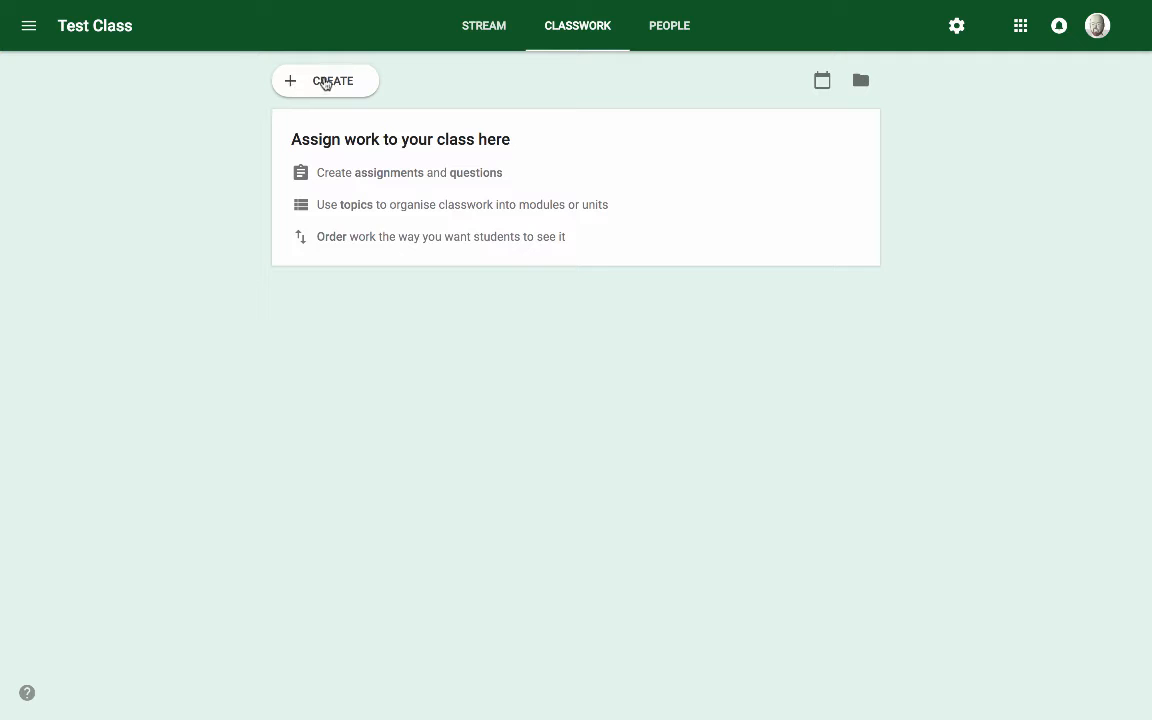
left_click(325, 81)
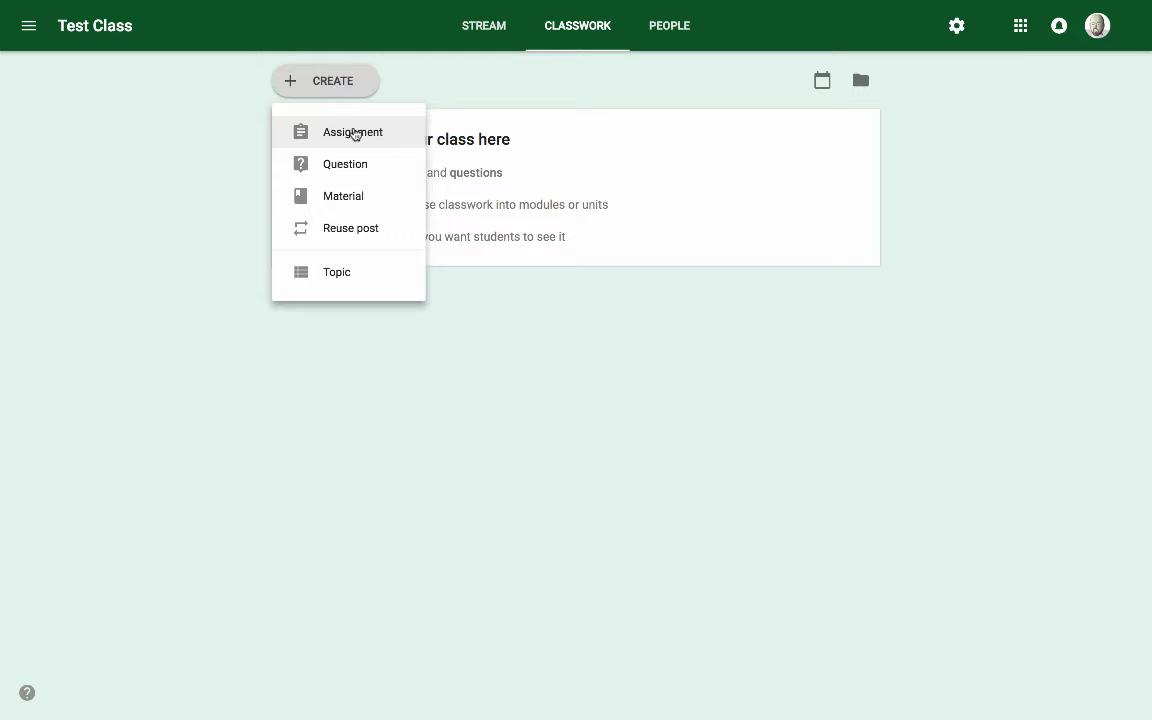
left_click(355, 134)
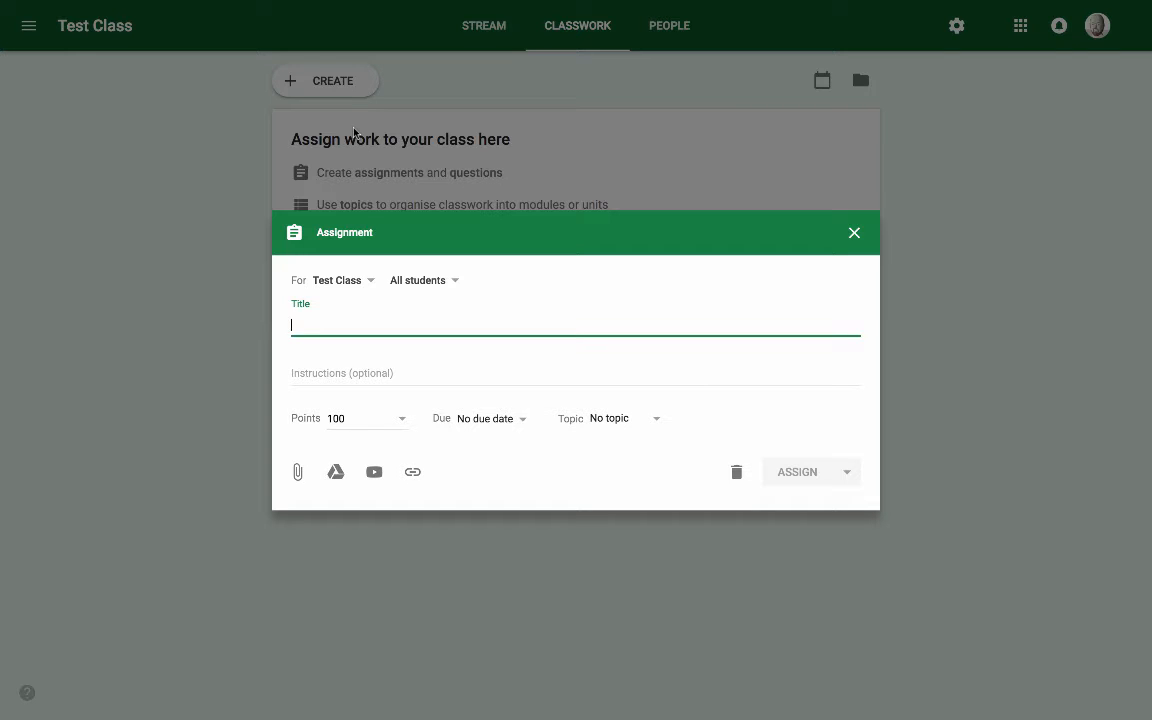
type("Welcome to class -")
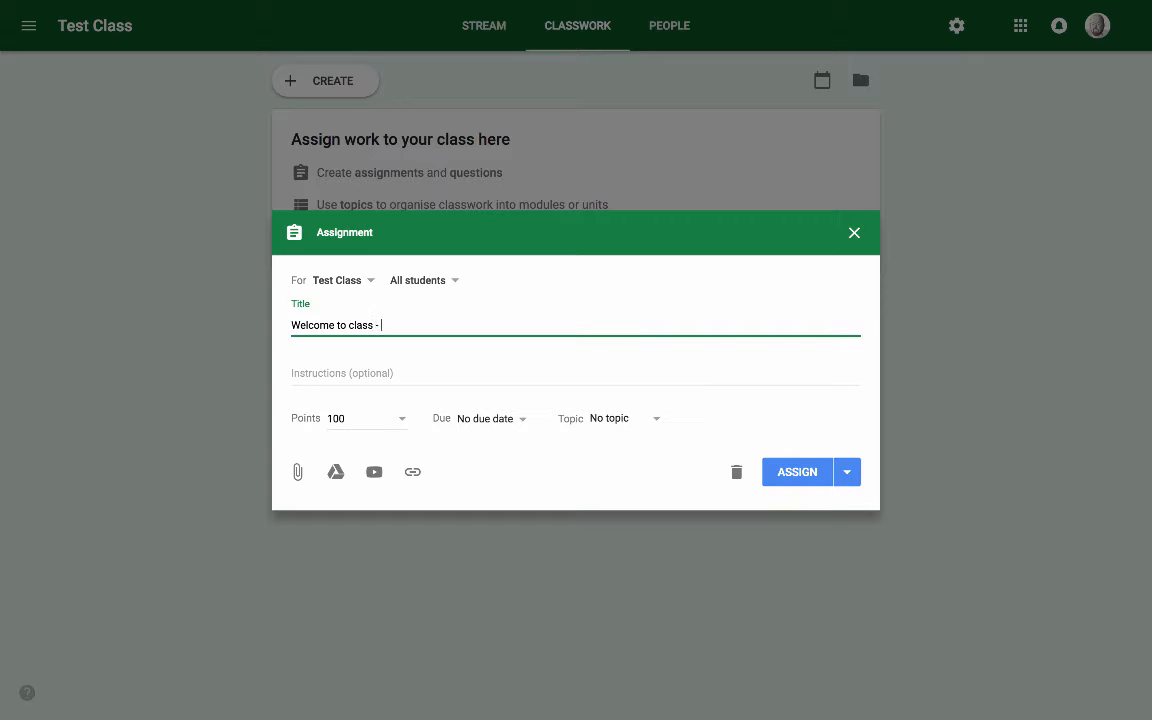
type(" what di dyou do this summer?")
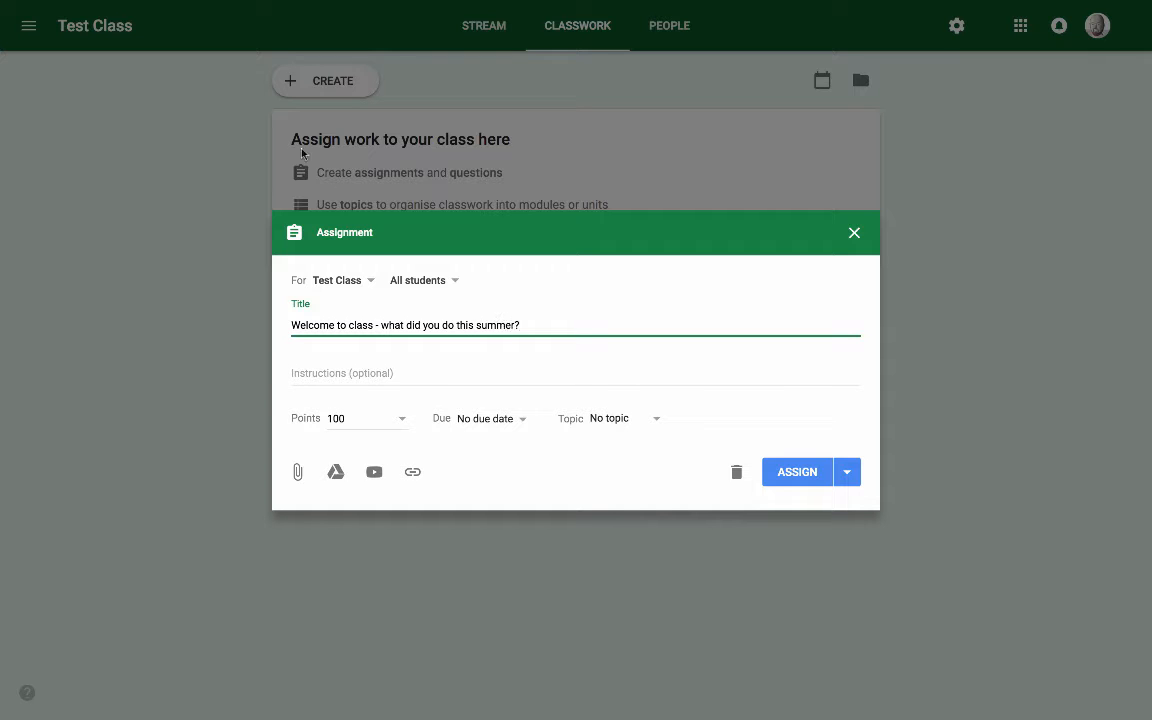
- Write the assignment instructions as "Here are the steps:" followed by an empty numbered list from 1. to 5
left_click(410, 365)
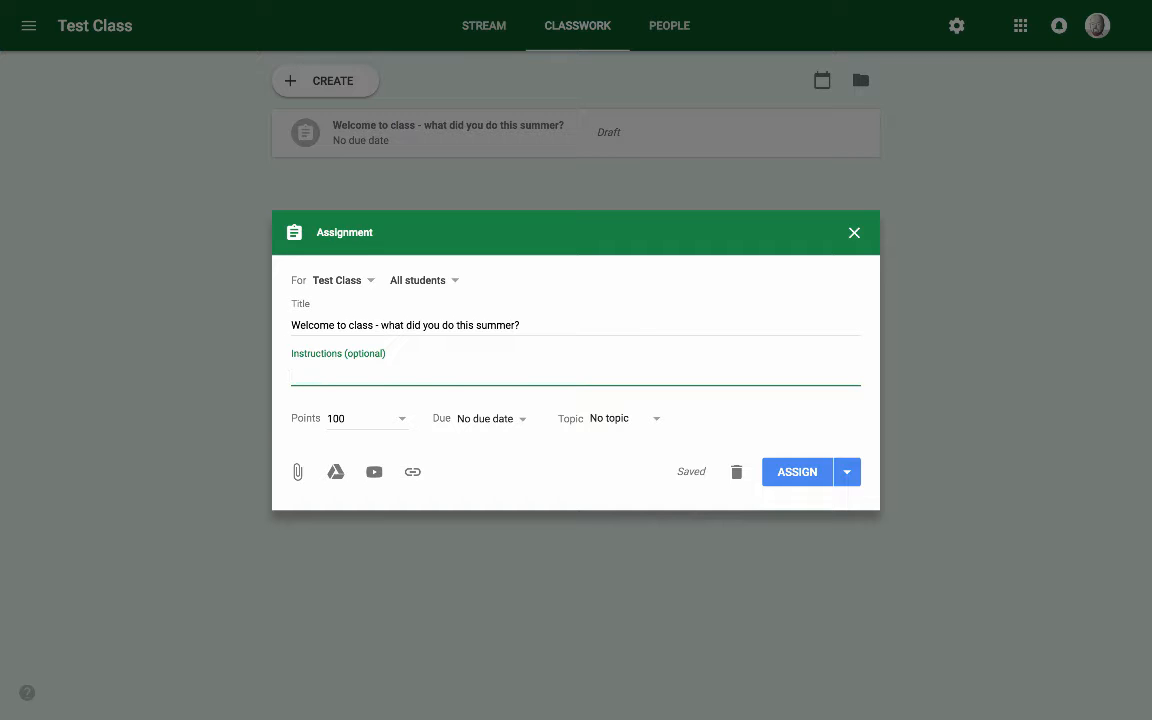
type("Here are the steps:")
key("Return")
key("Return")
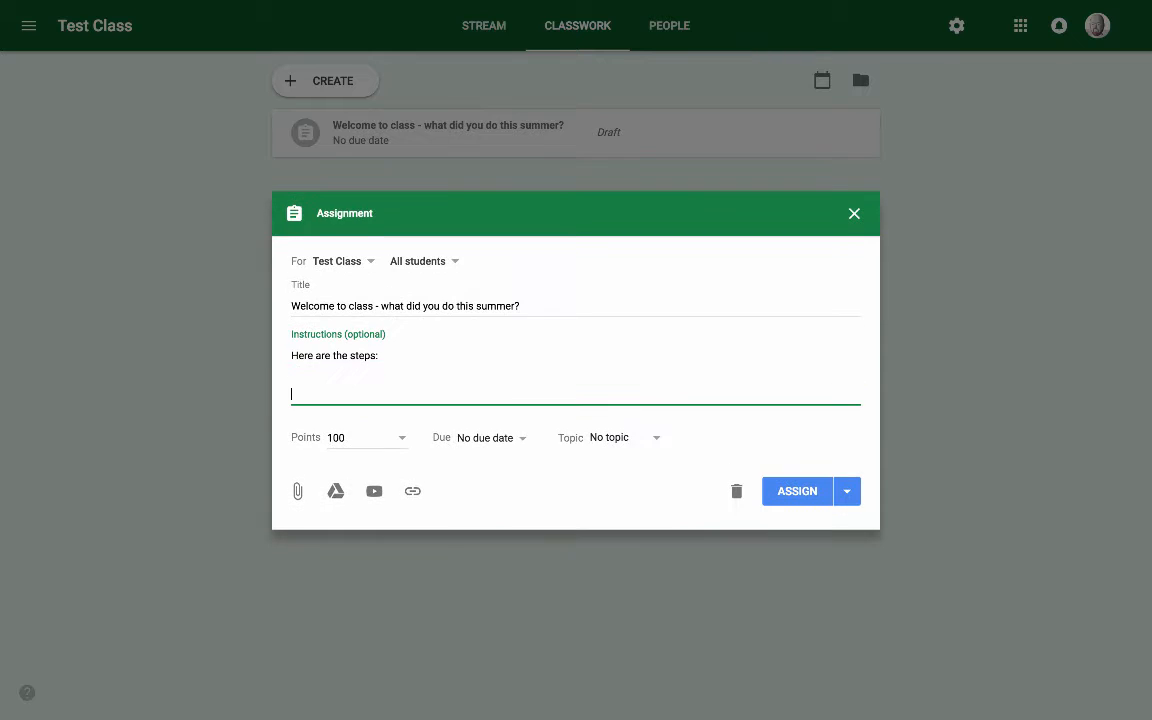
type("1.")
key("Return")
type("2.")
key("Return")
type("3. 4")
key("Return")
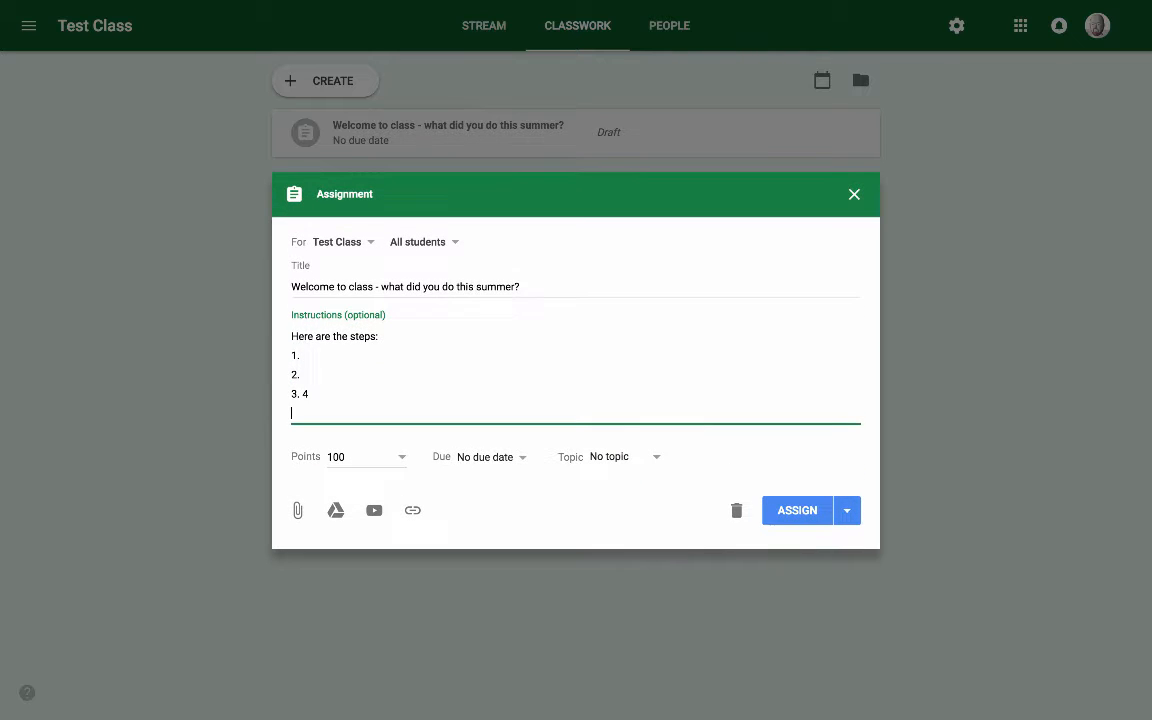
key("BackSpace")
key("Return")
type("4.")
key("Return")
type("5.")
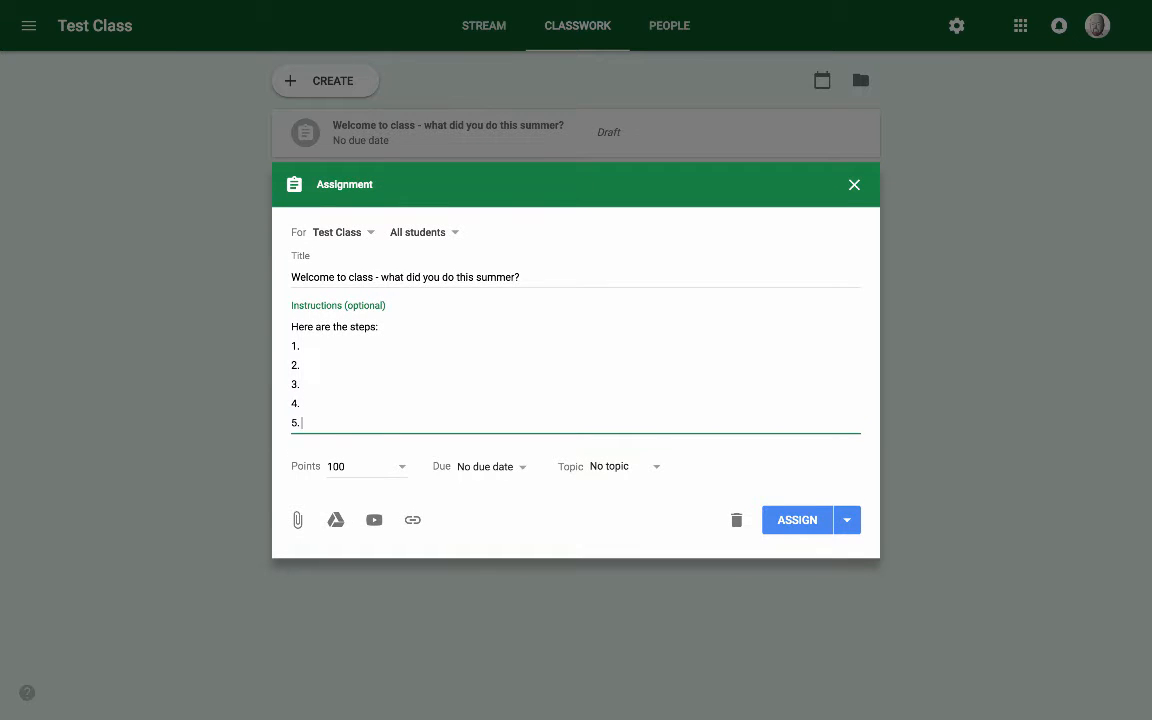
key("Return")
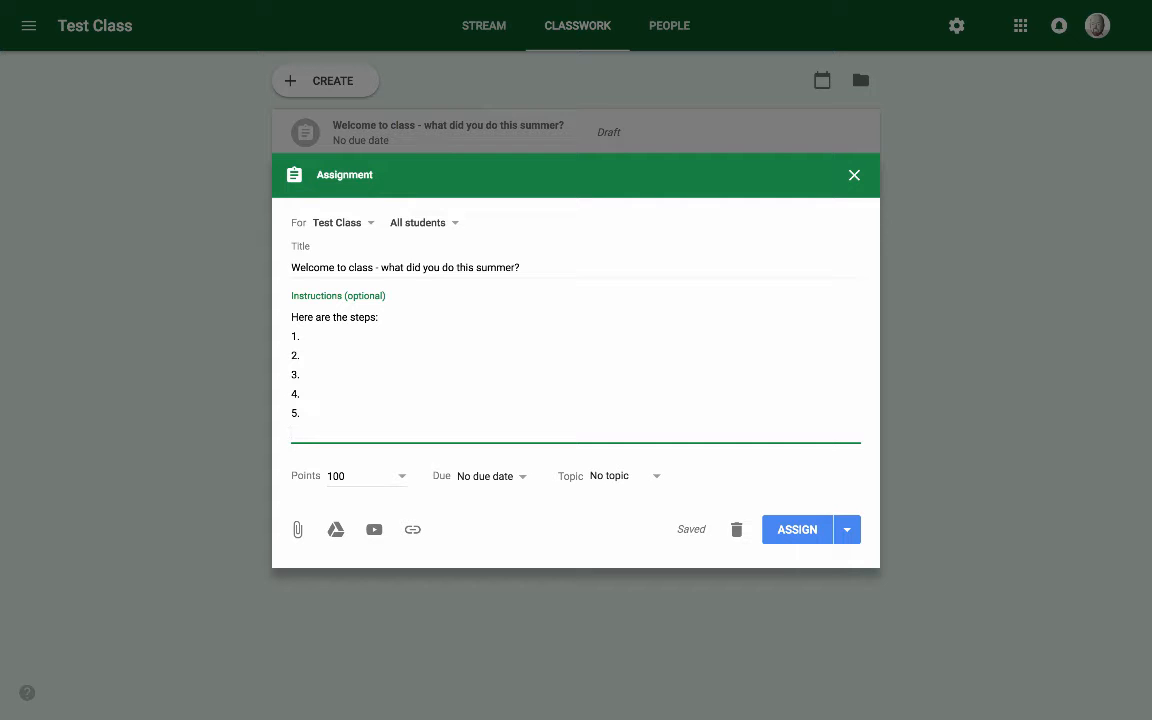
- Attach the recent Google Drive image IMG_8111.jpg to the assignment
left_click(297, 531)
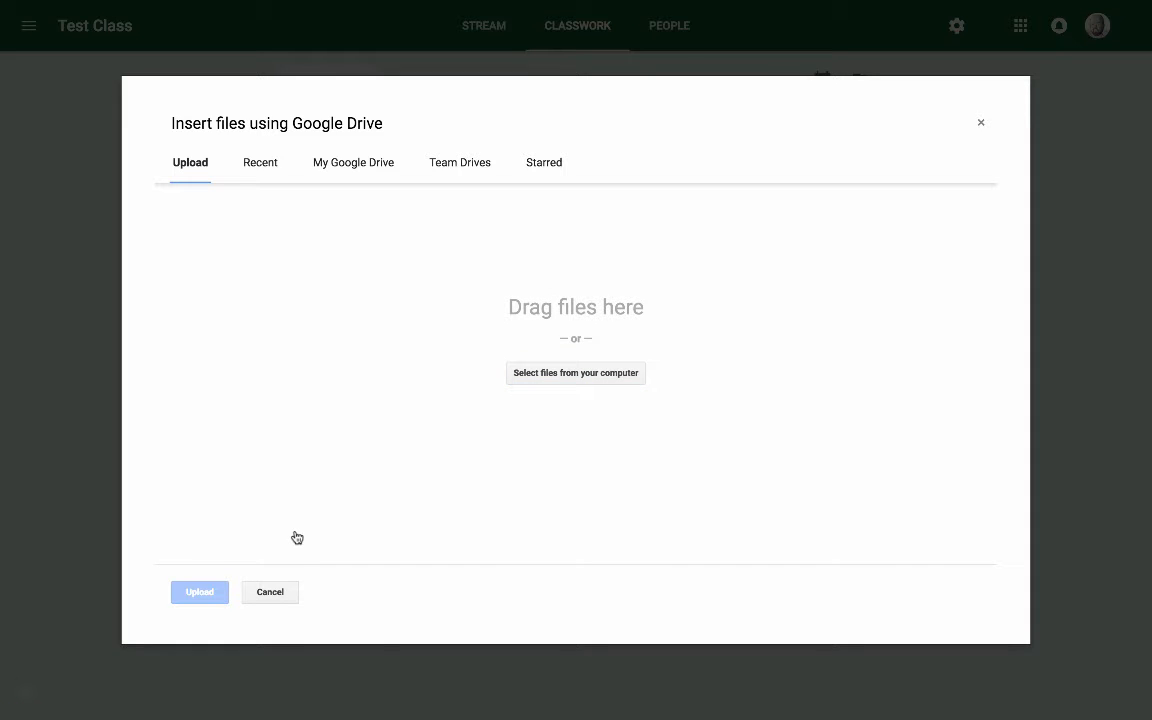
left_click(283, 591)
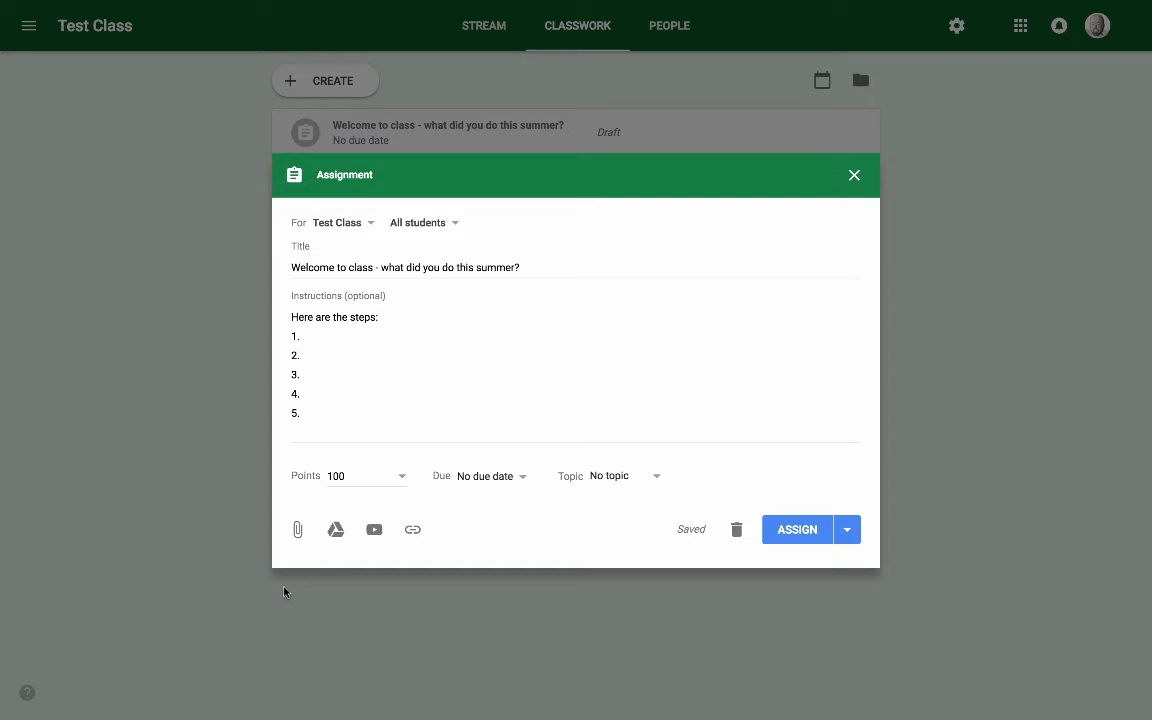
left_click(337, 531)
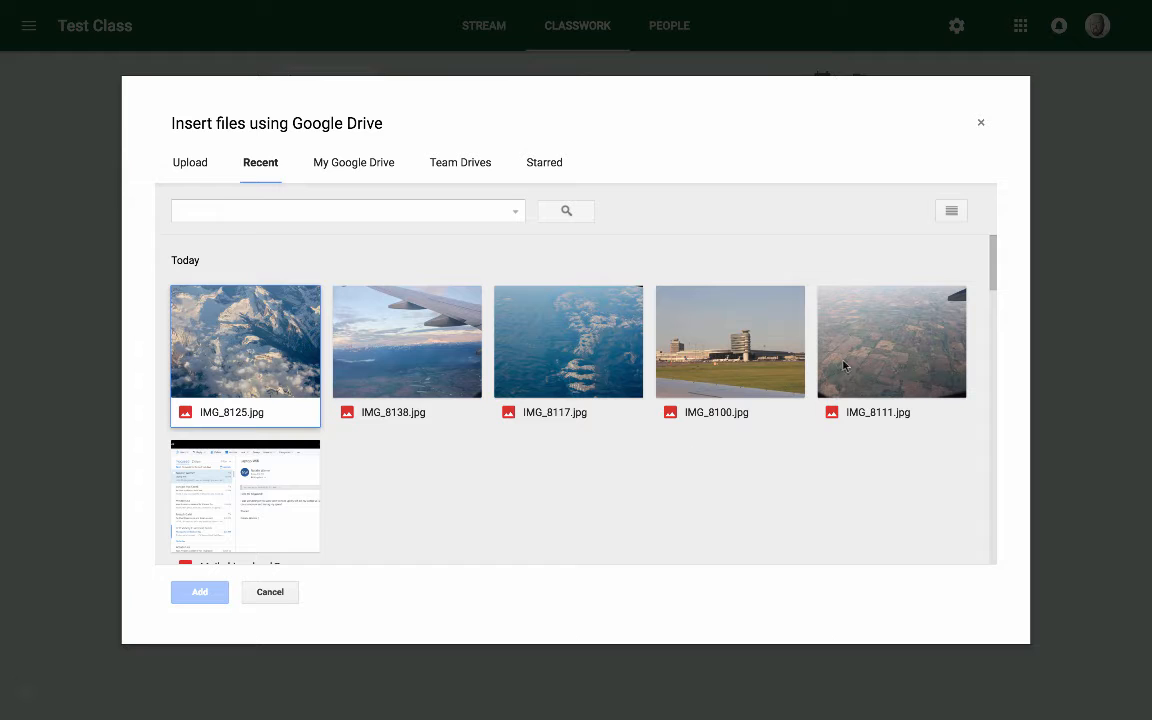
left_click(904, 347)
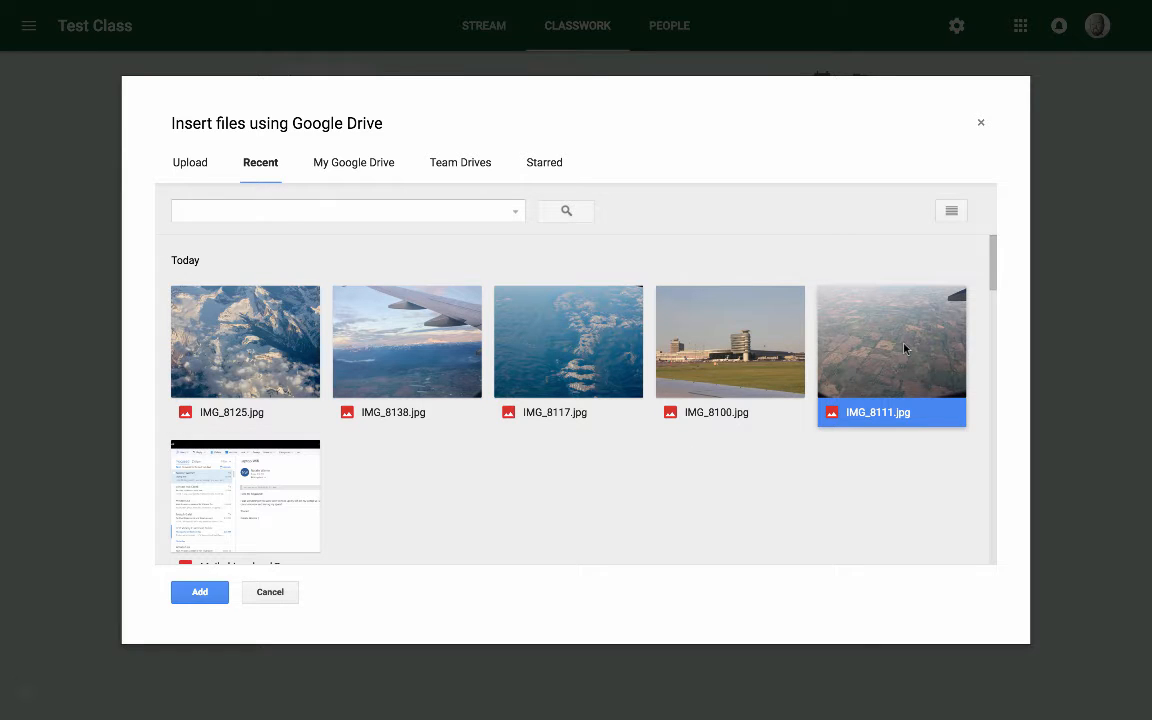
left_click(203, 592)
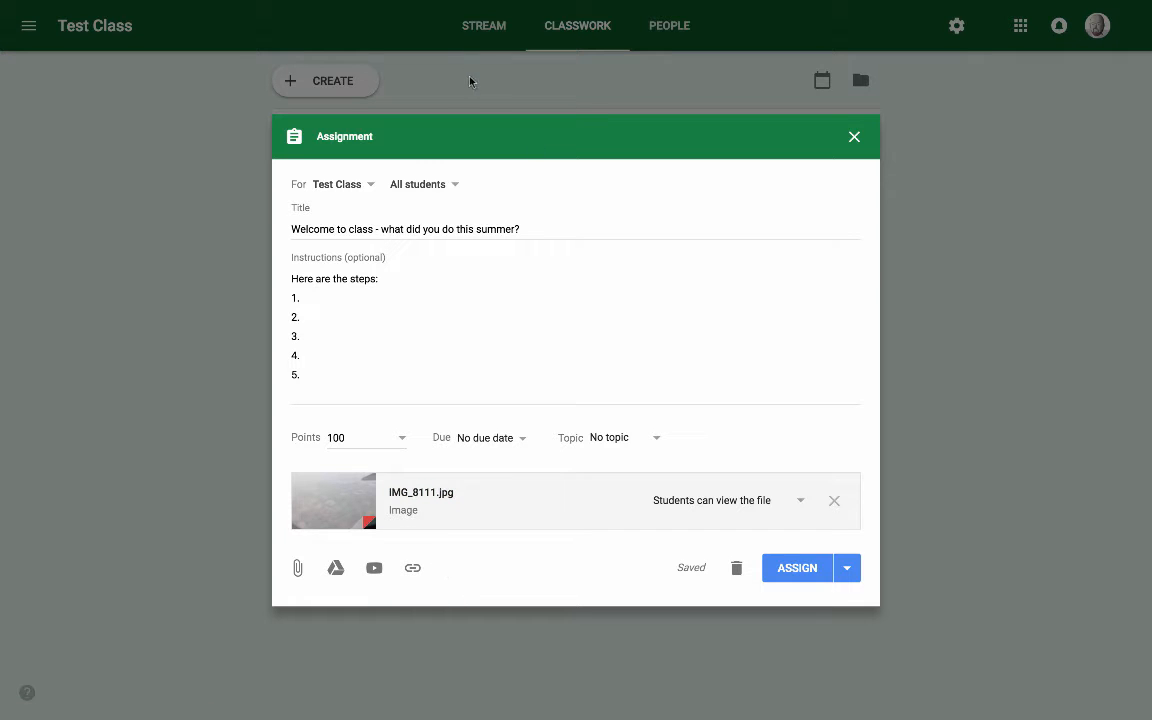
- Search YouTube for the teacher's geology videos and attach "Anticlines and Synclines" to the assignment
left_click(374, 568)
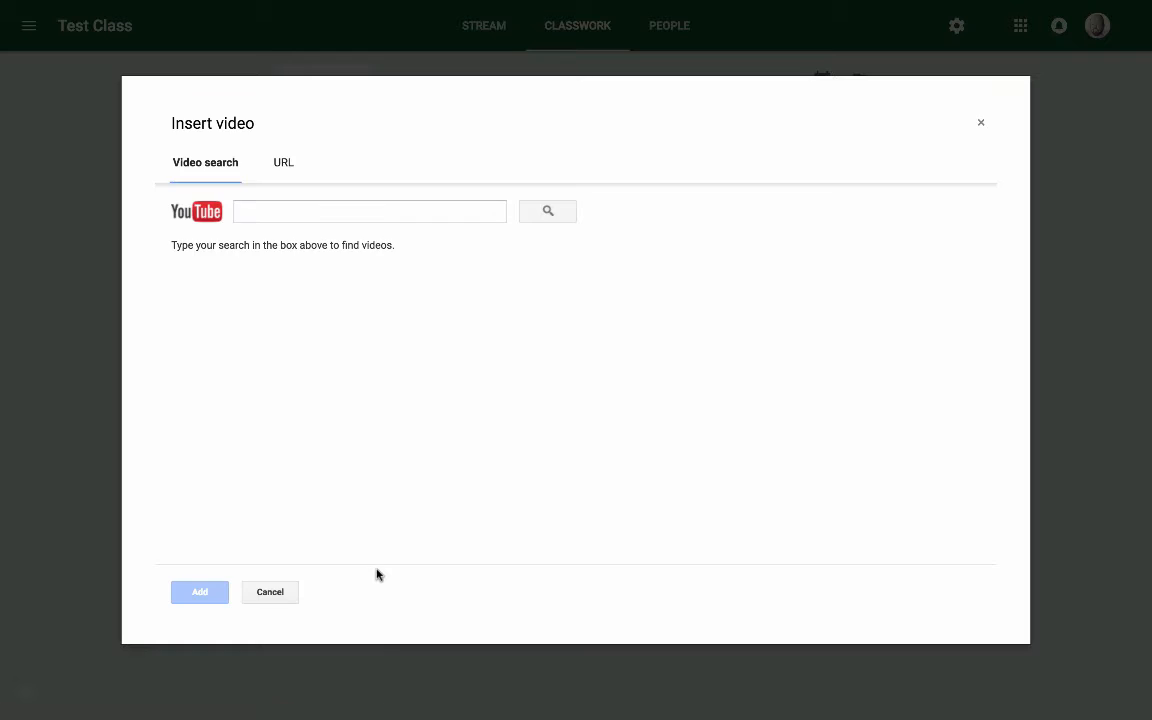
left_click(333, 205)
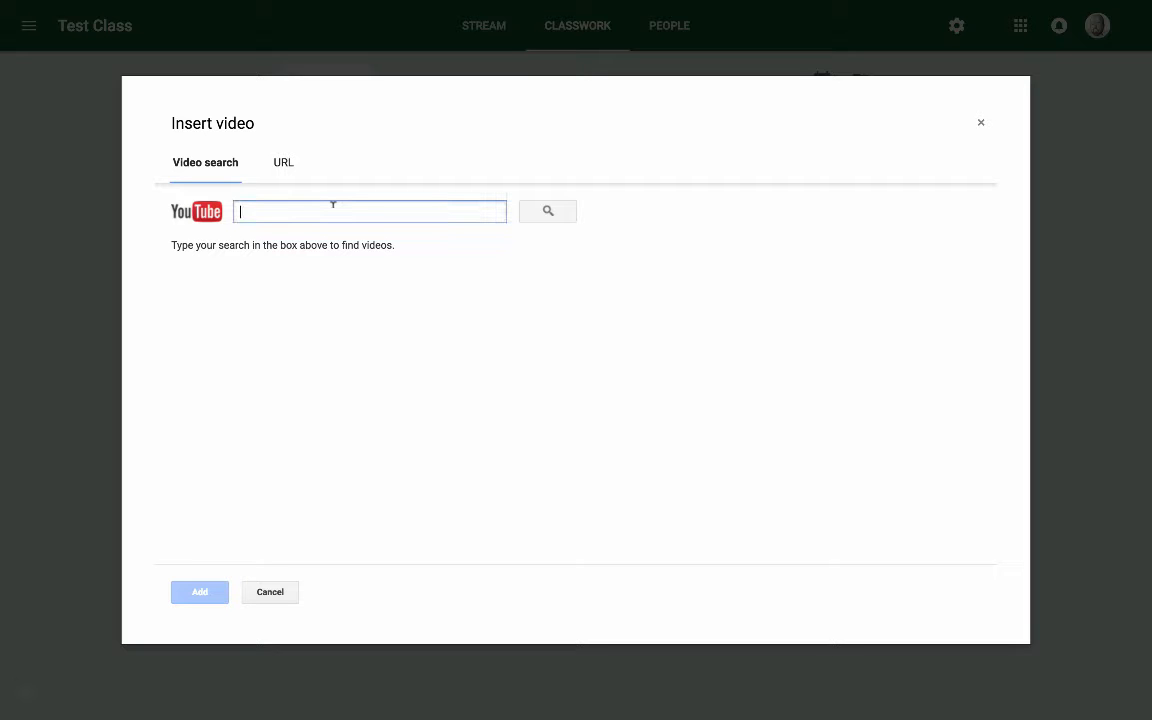
type("bill kings")
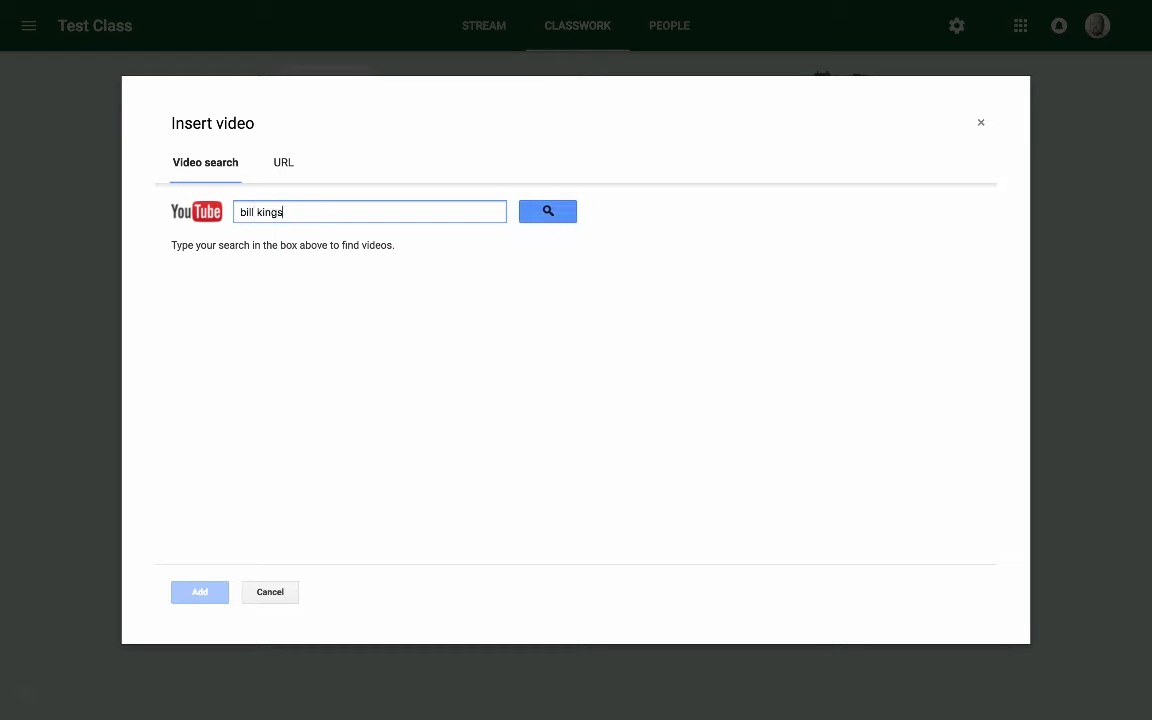
type("land geology")
key("Return")
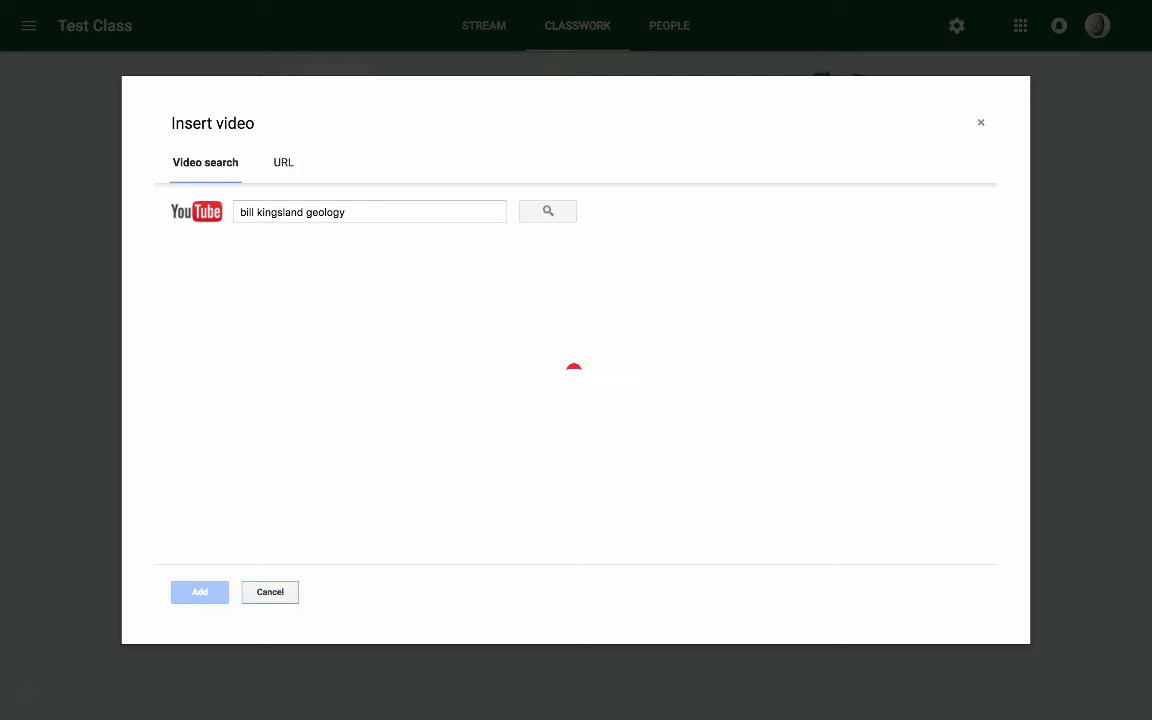
left_click(340, 285)
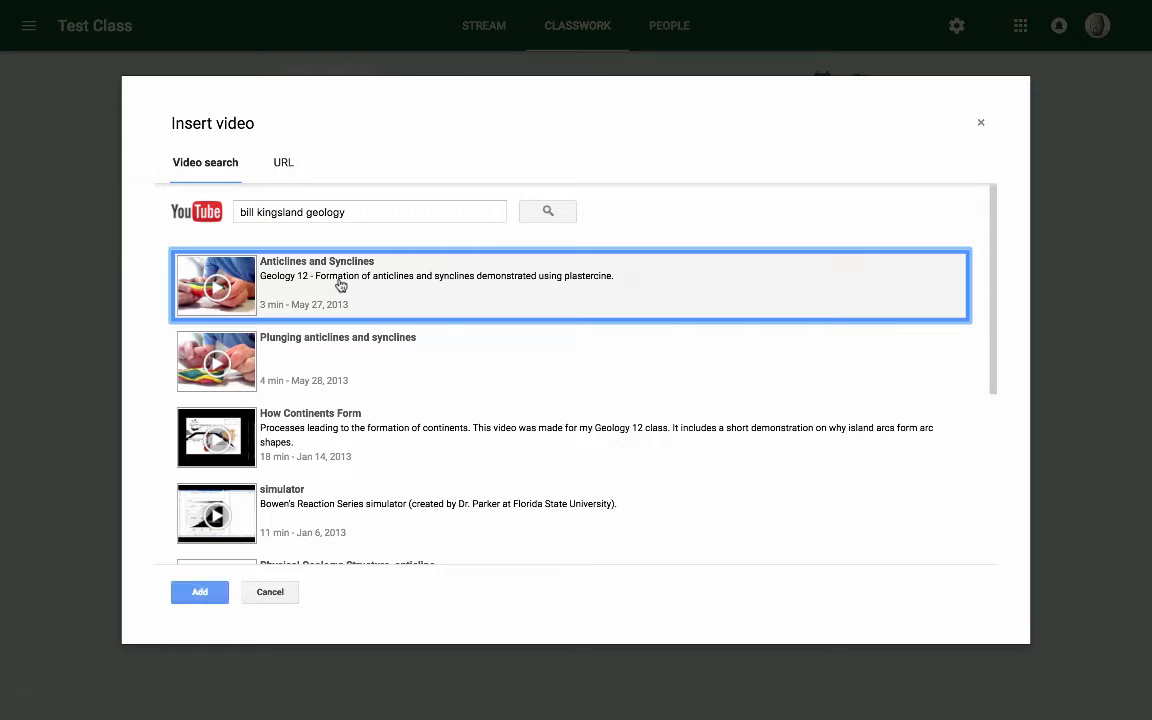
left_click(203, 592)
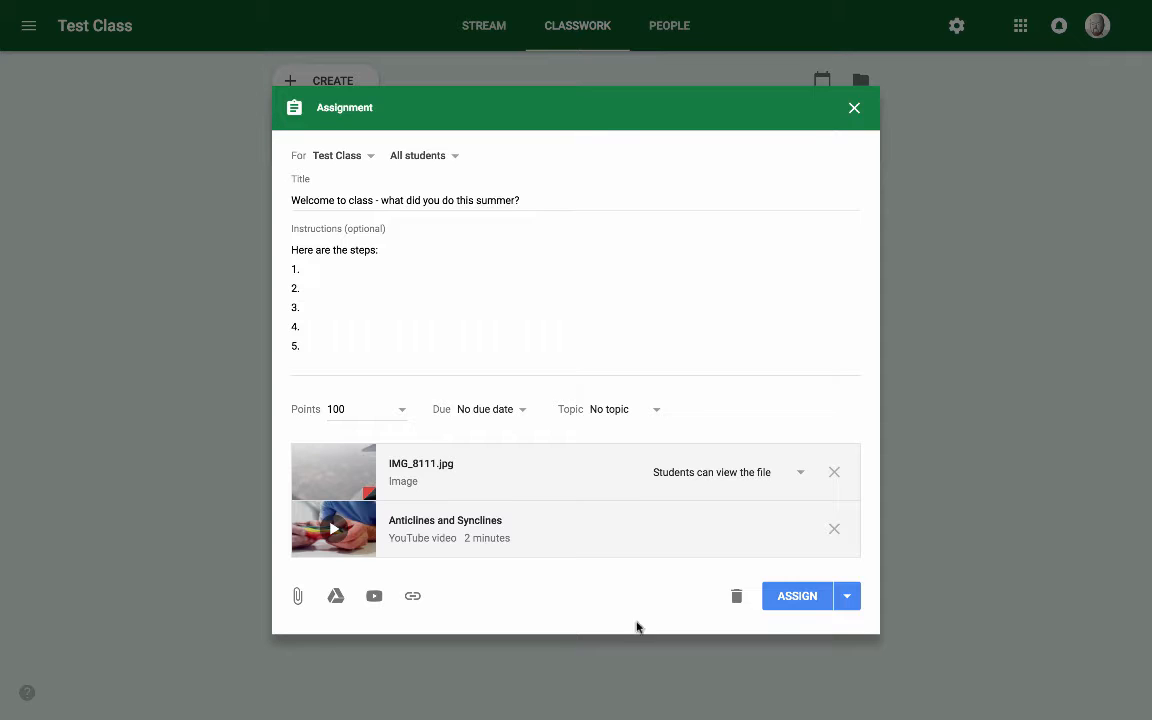
left_click(413, 596)
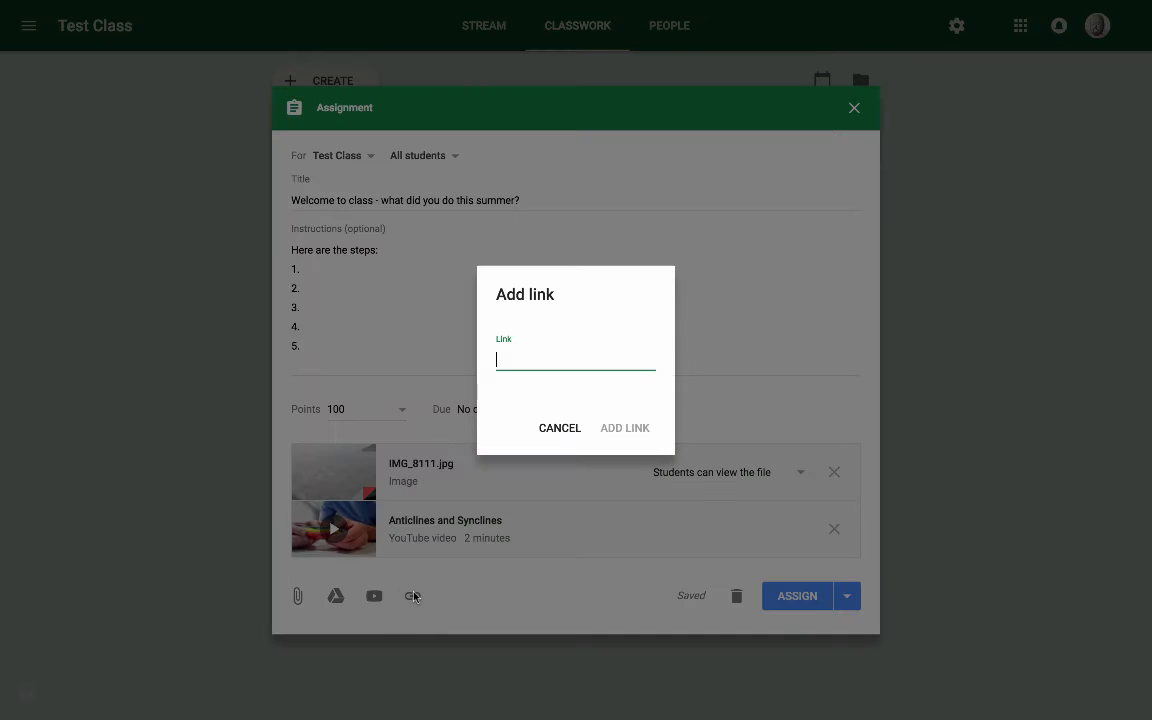
type("https://")
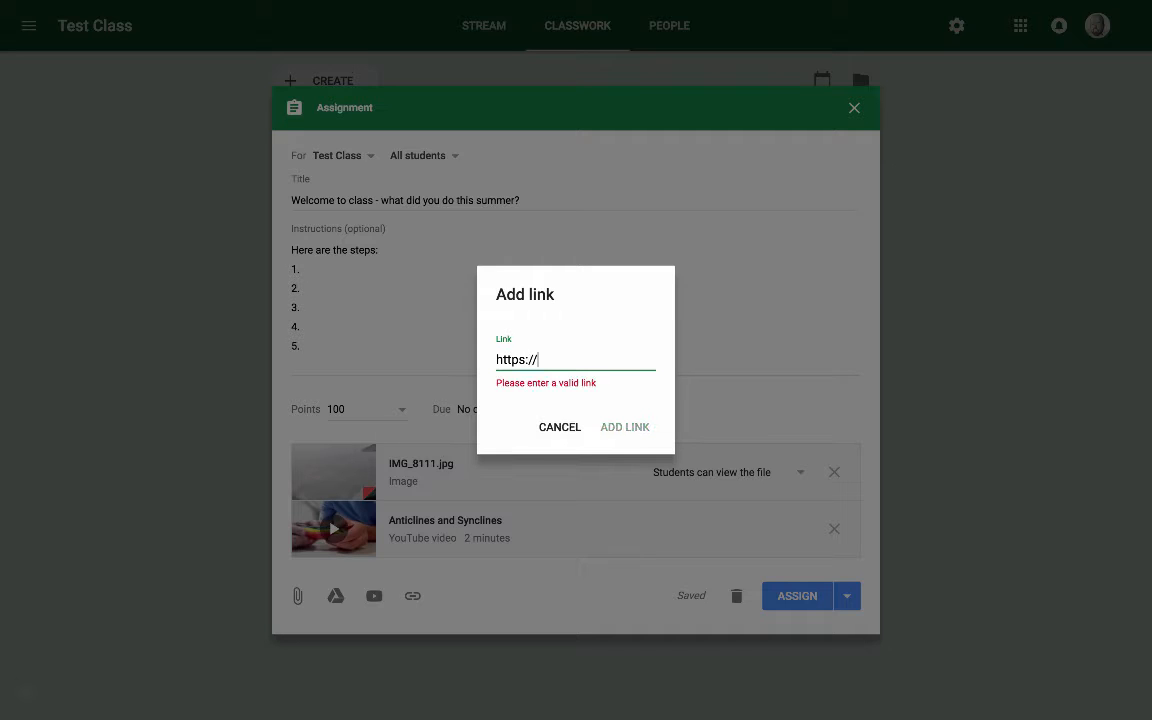
type("www.google.")
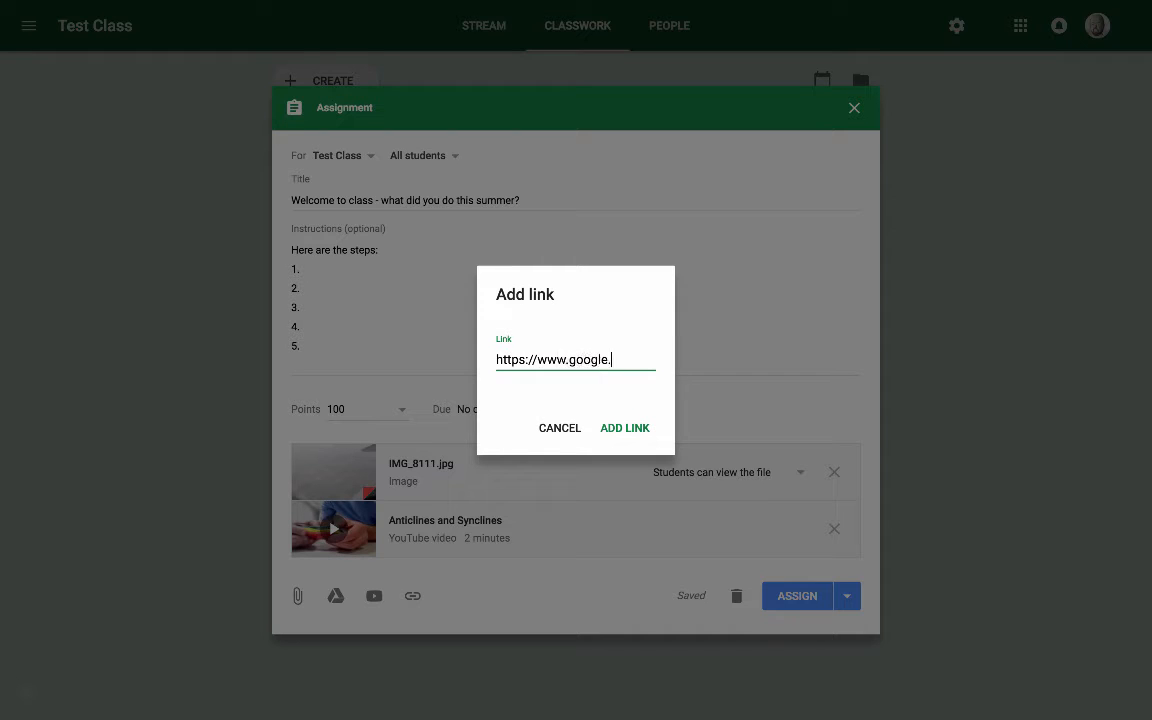
type("ca")
left_click(637, 431)
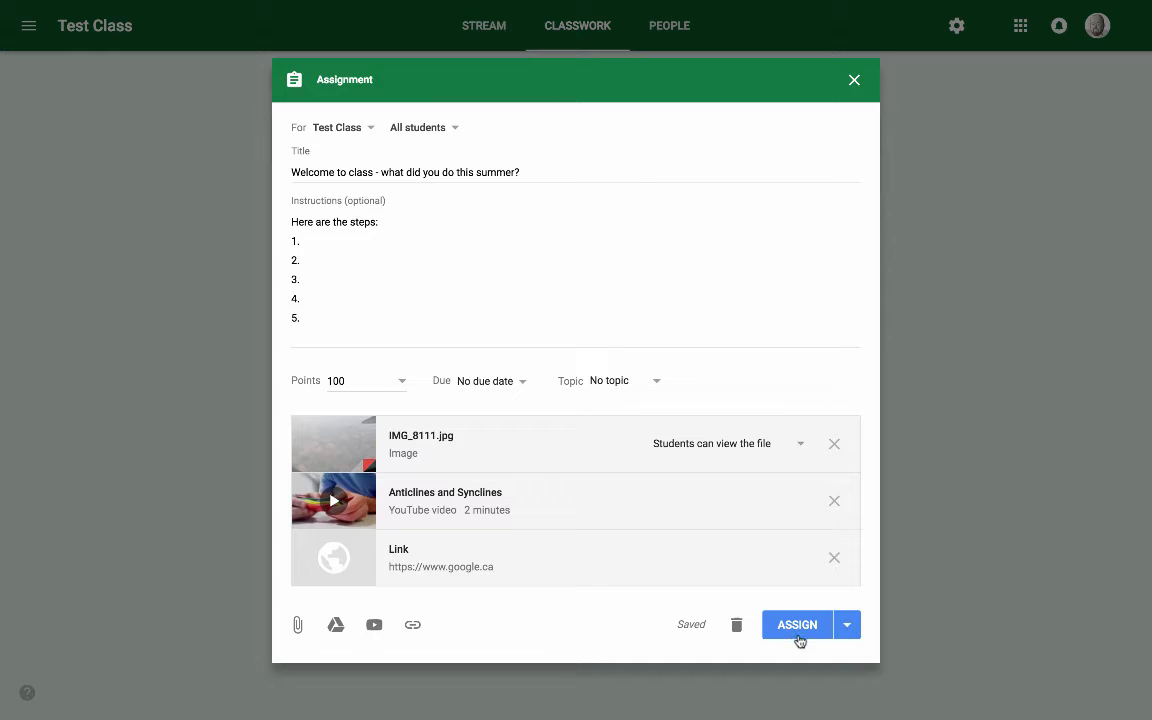
- Assign the finished assignment to the class immediately and view its post in the class stream
left_click(847, 628)
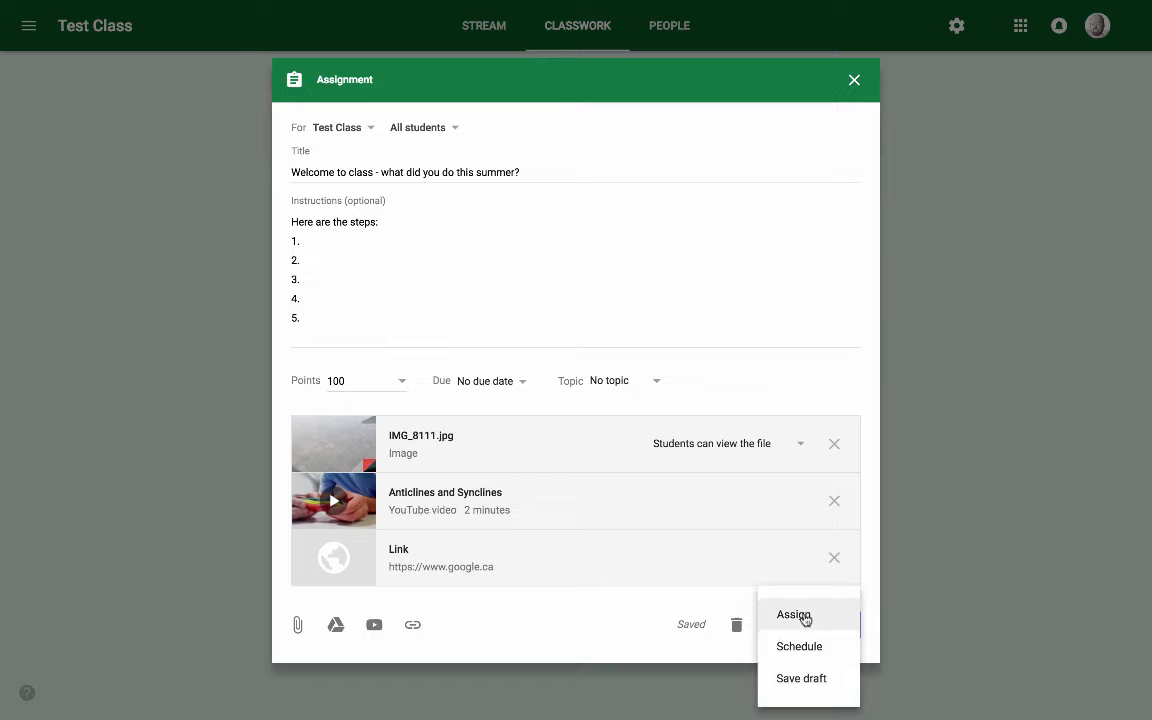
left_click(805, 617)
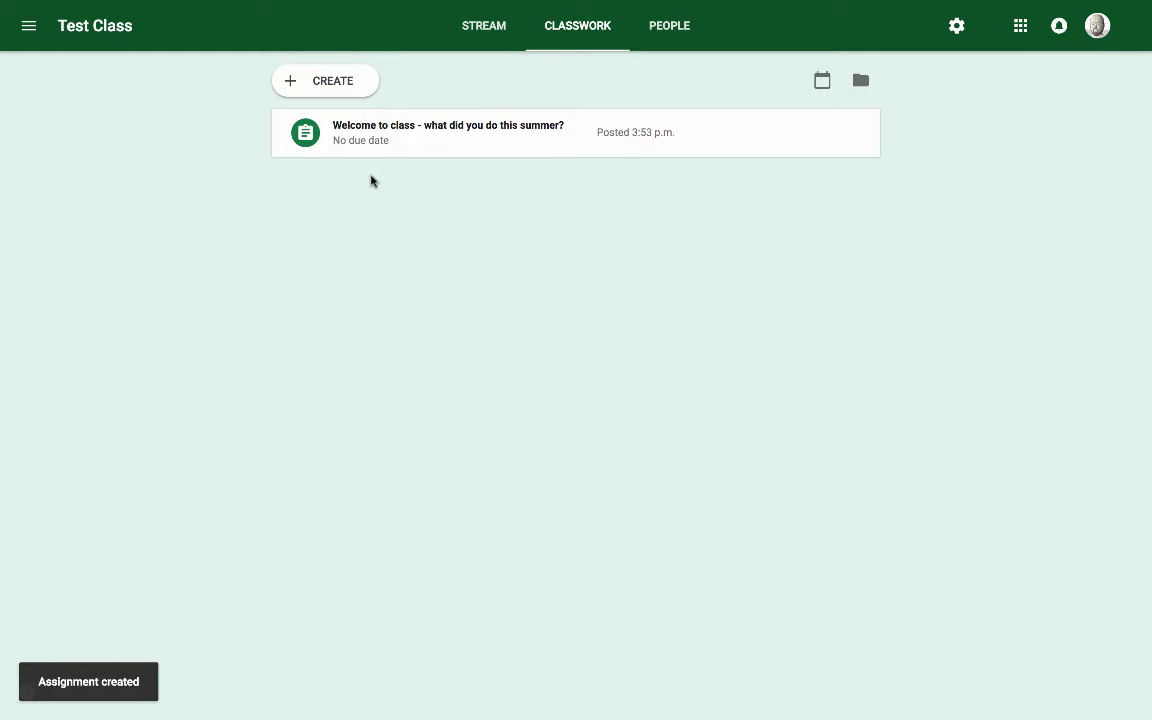
left_click(480, 27)
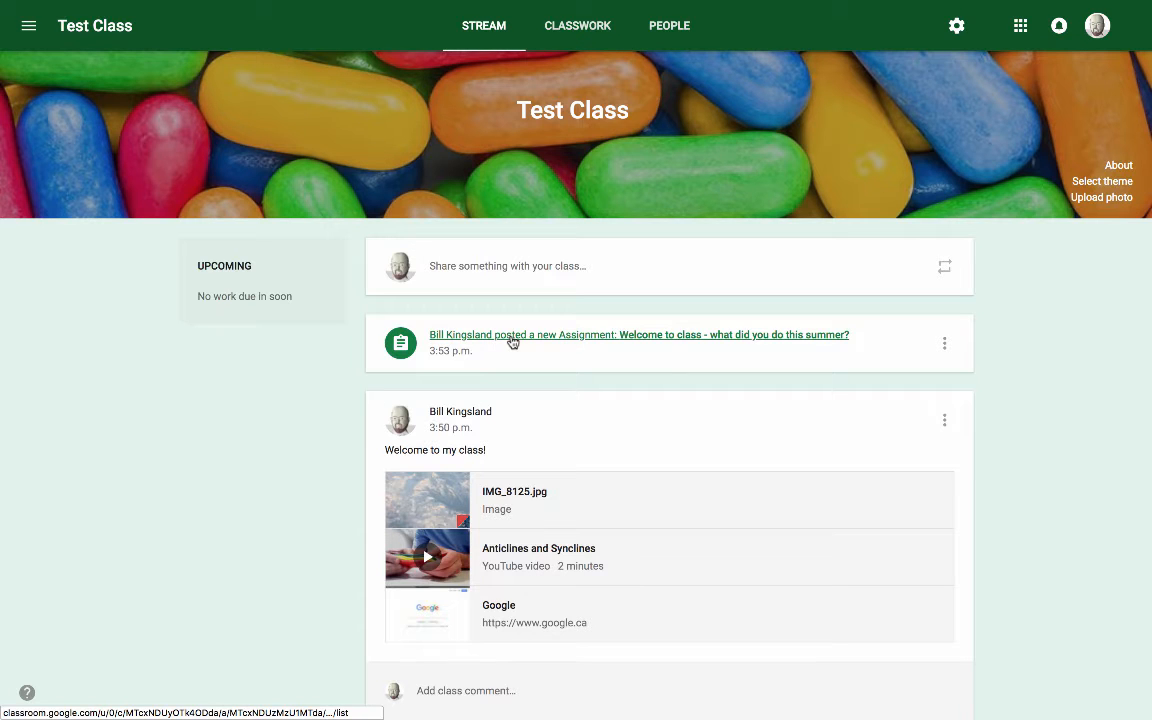
scroll(221, 493, "down", 2)
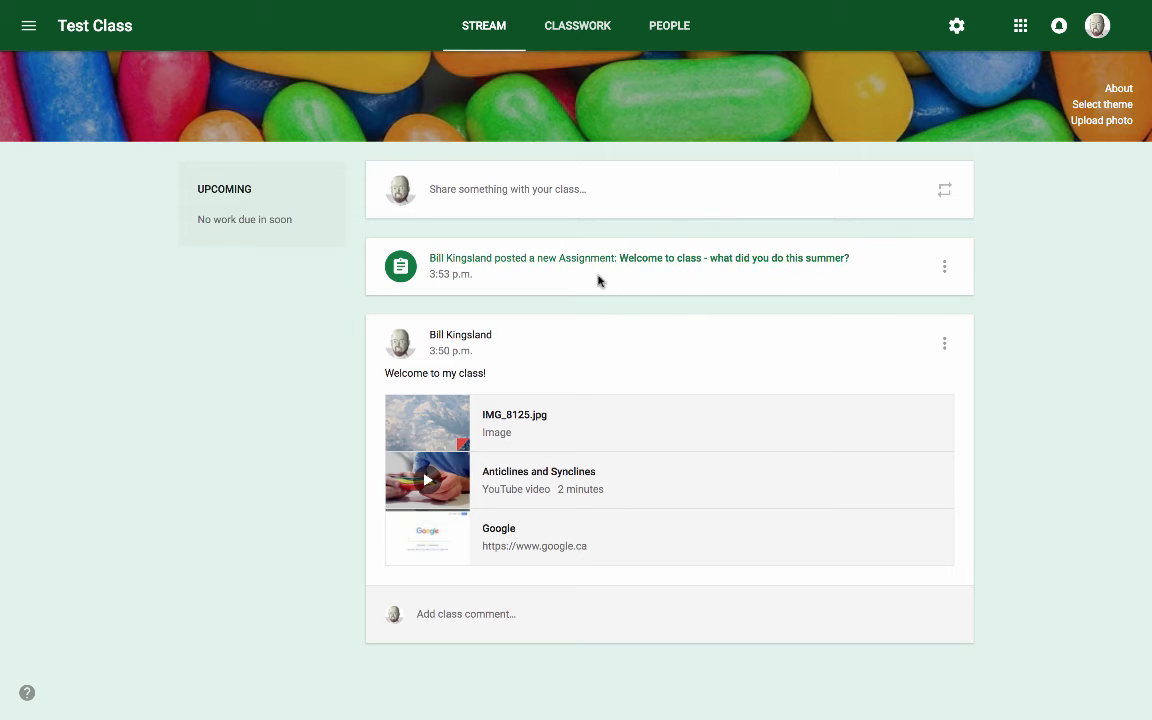
- Add a topic named "Introduction" to the classwork of Test Class
left_click(594, 28)
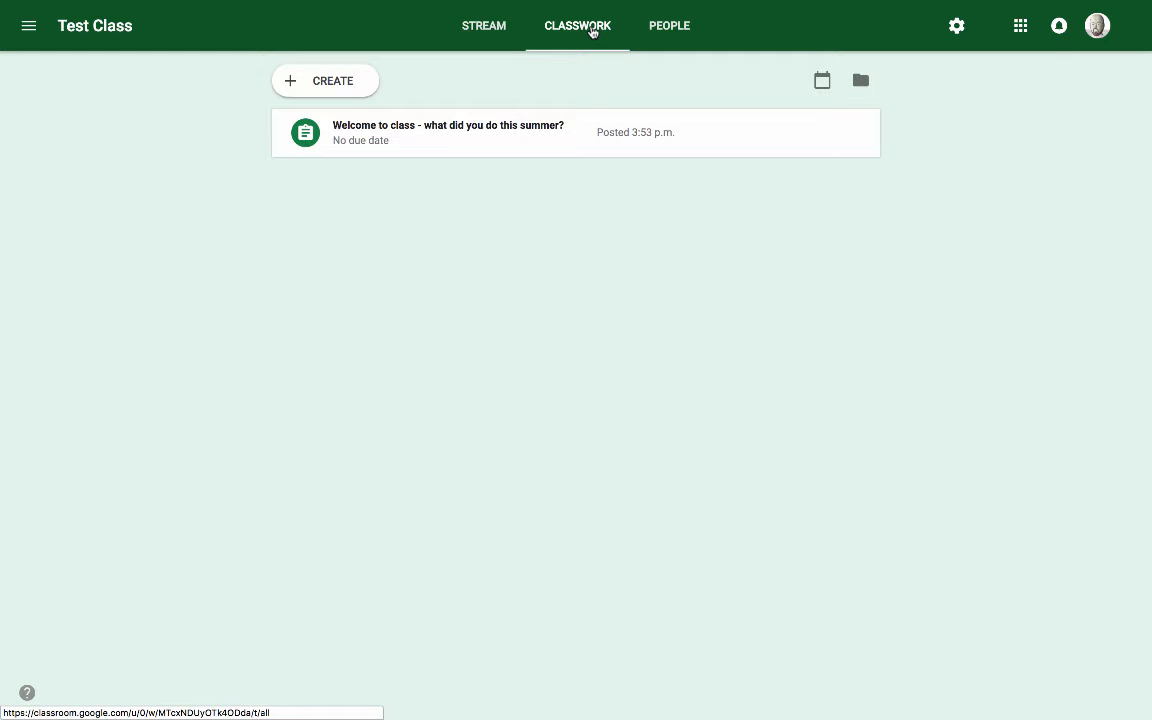
left_click(287, 82)
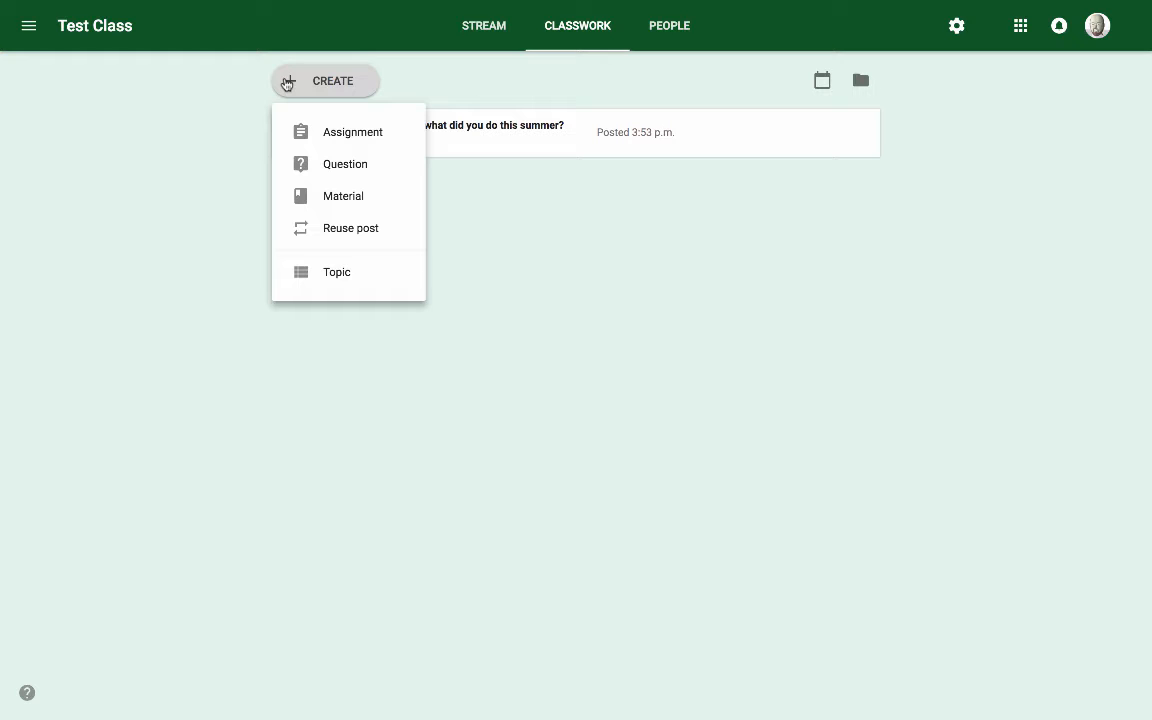
left_click(346, 273)
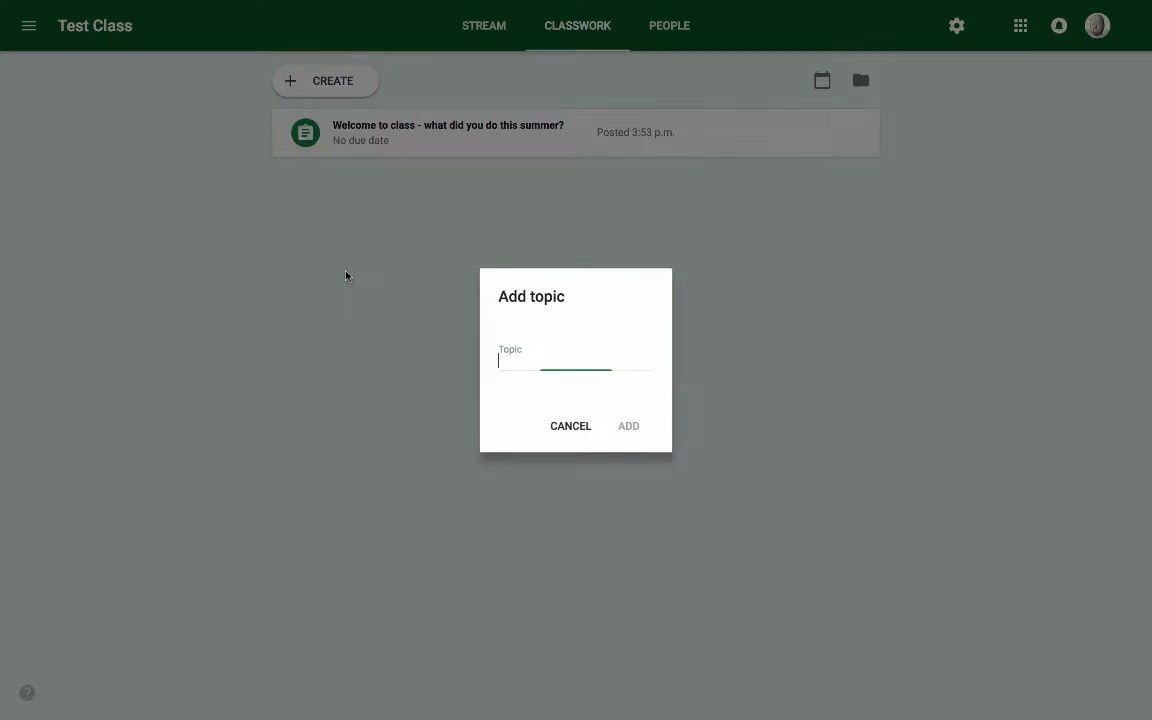
type("Introduc")
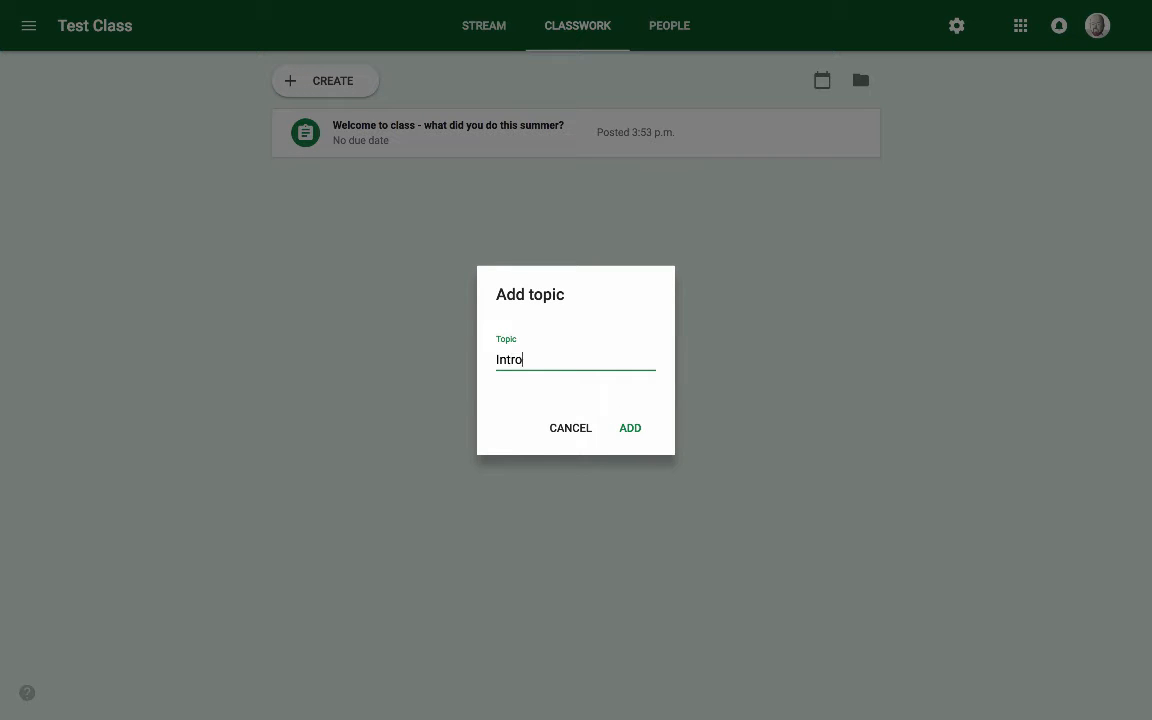
type("tion")
left_click(632, 428)
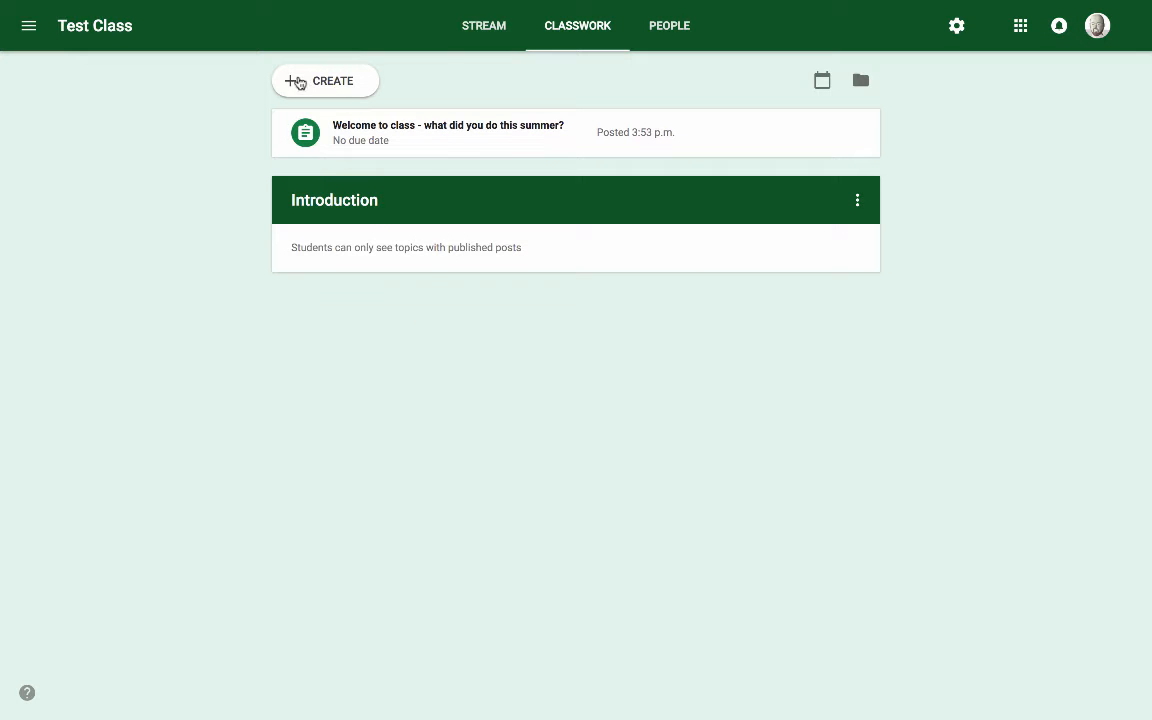
- Add a second topic named "Unit 1" to the classwork of Test Class
left_click(298, 82)
left_click(330, 282)
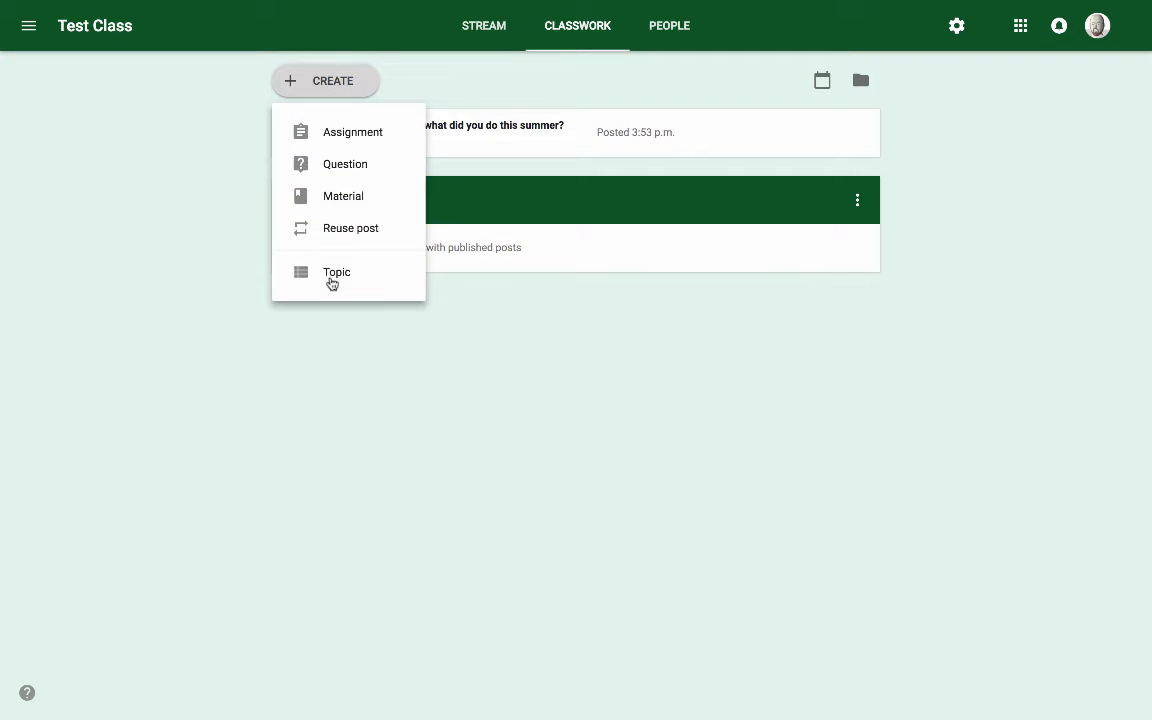
type("Unit 1")
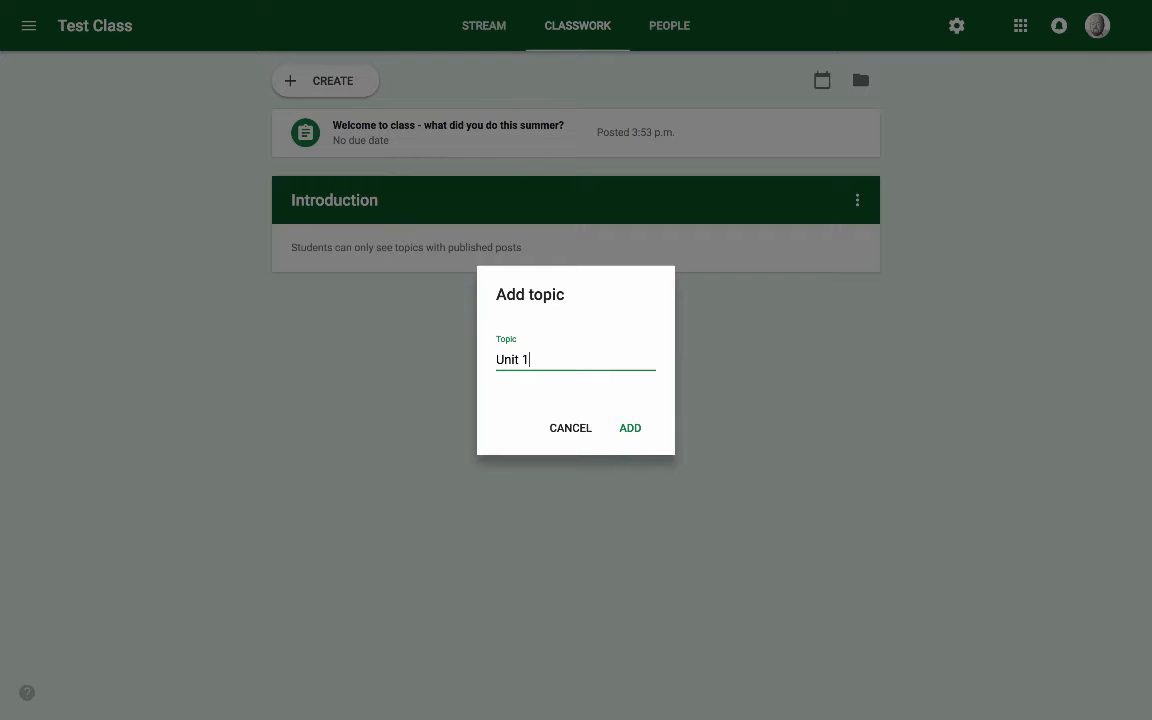
left_click(632, 430)
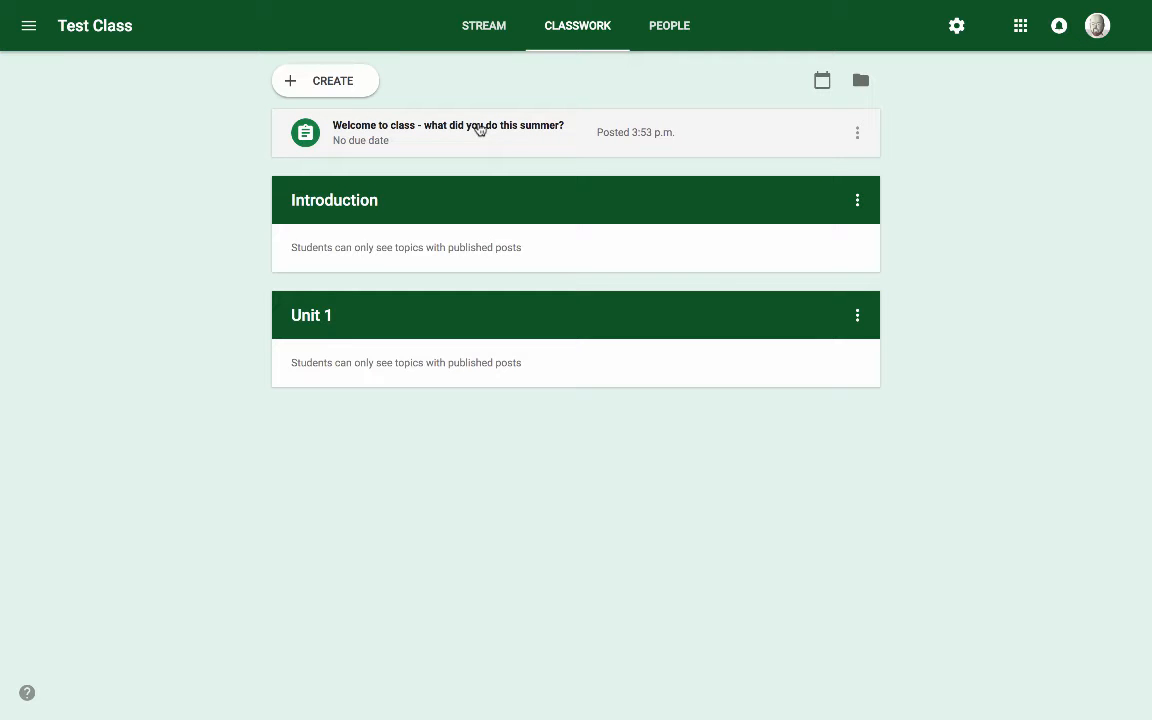
- Edit the assignment "Welcome to class - what did you do this summer?" and set its topic to Introduction
left_click(857, 135)
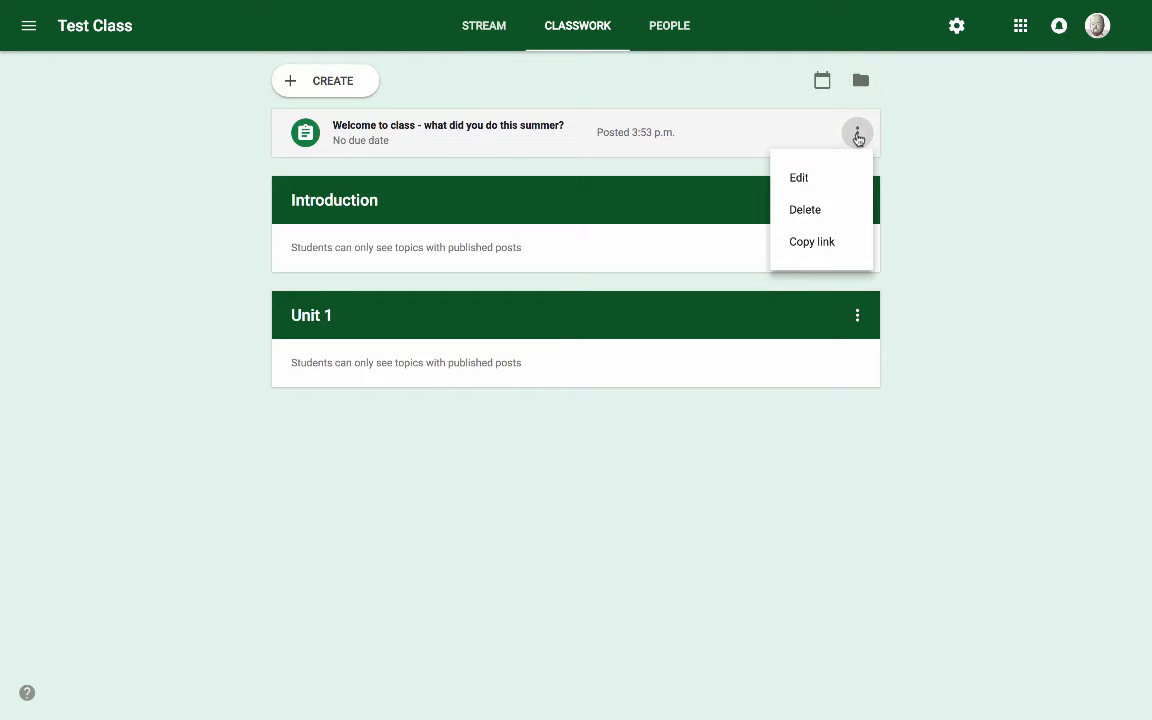
left_click(814, 182)
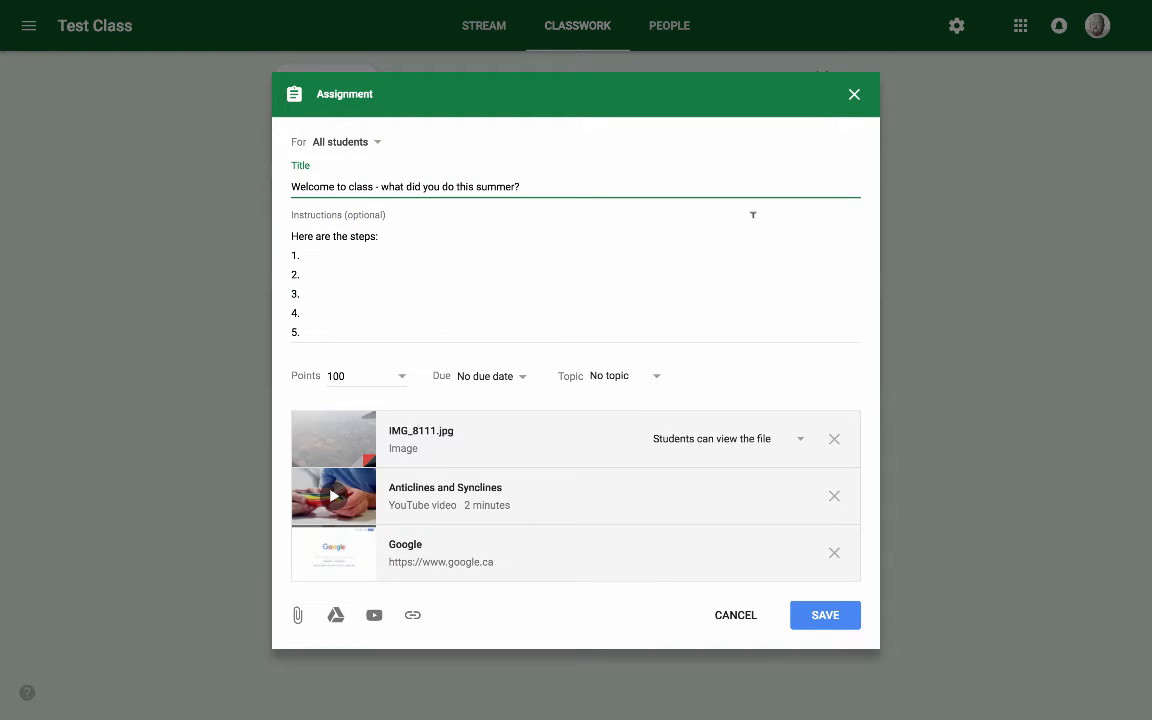
left_click(656, 382)
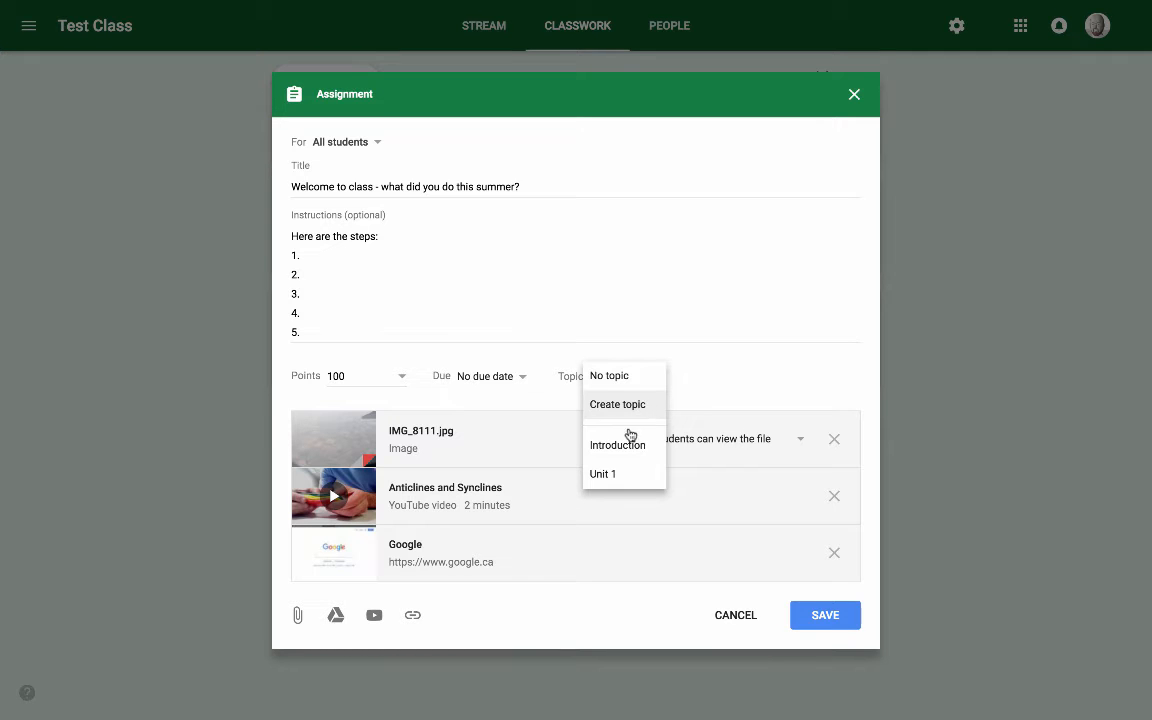
left_click(617, 447)
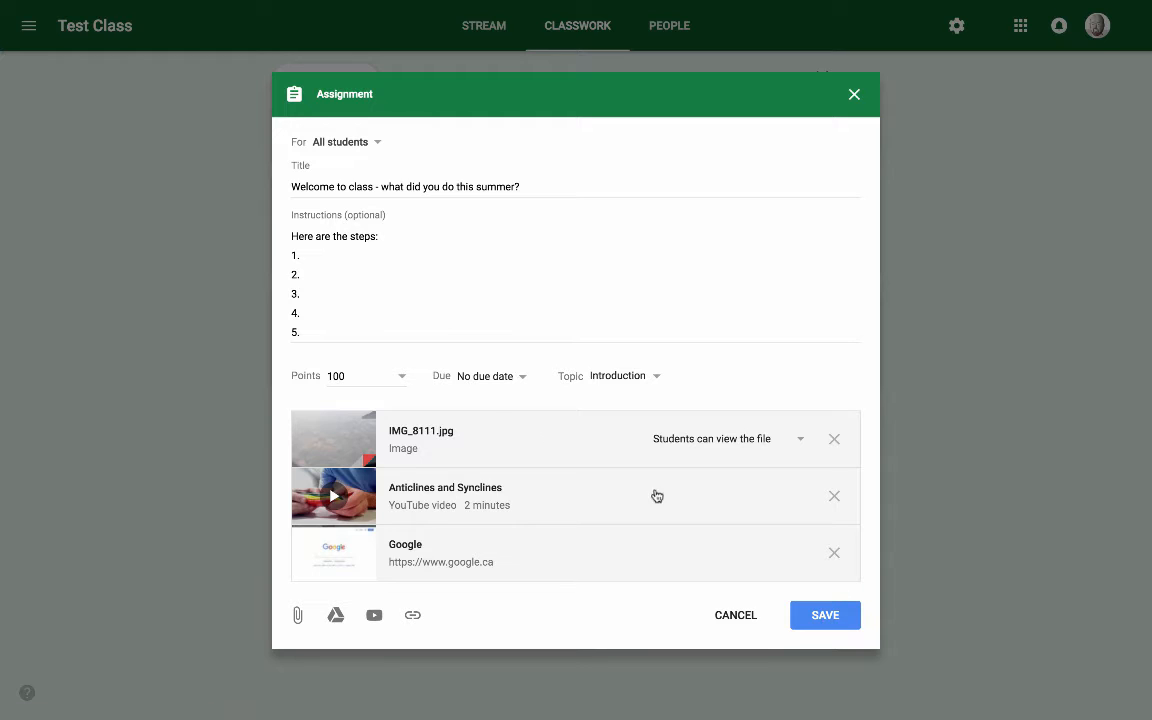
- Set the assignment's due date to Sep. 28, 2018 with a due time of 11:59 p.m
left_click(522, 379)
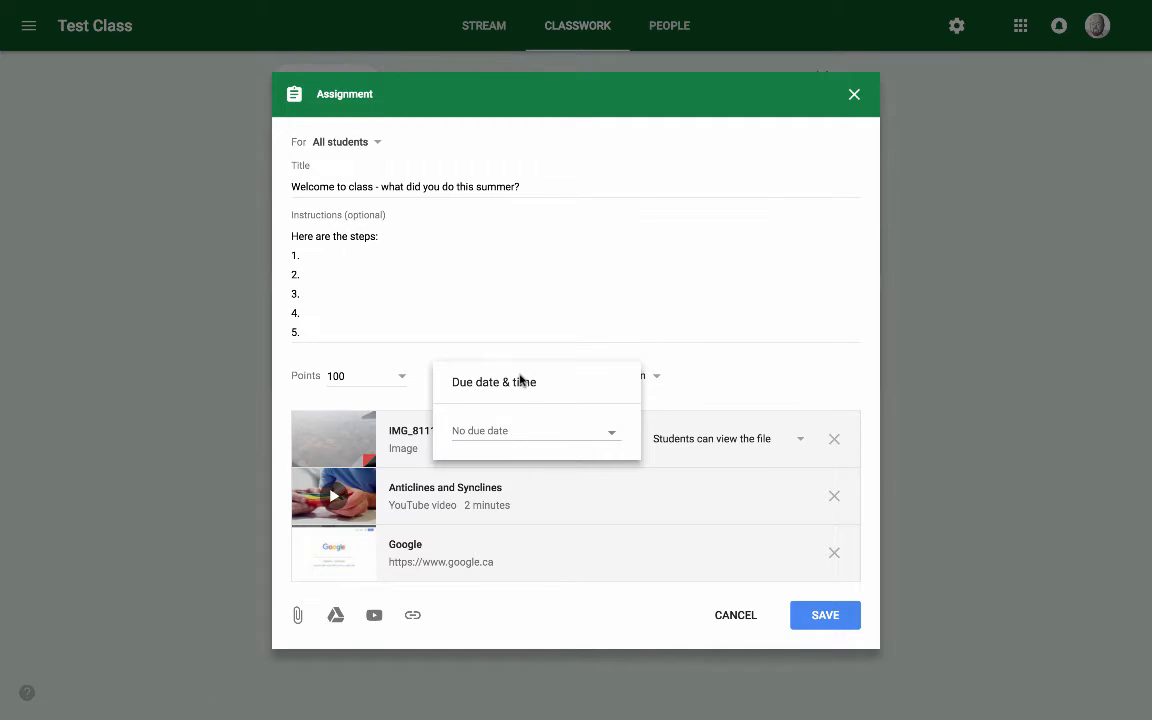
left_click(511, 437)
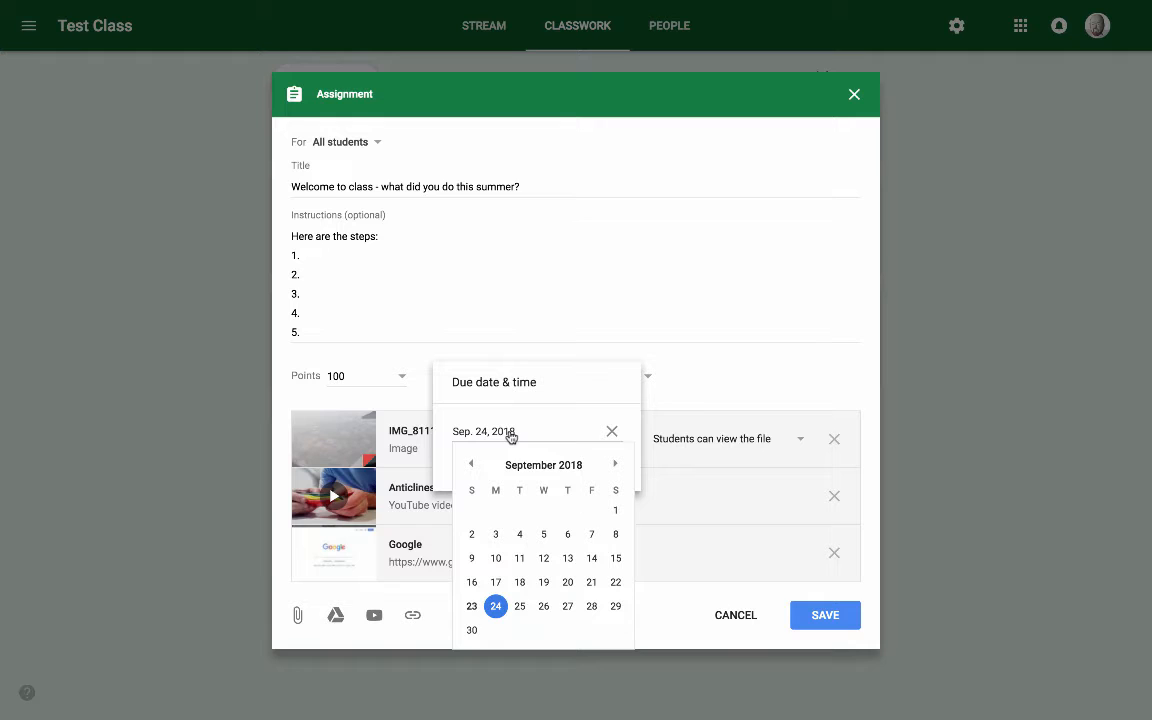
left_click(592, 607)
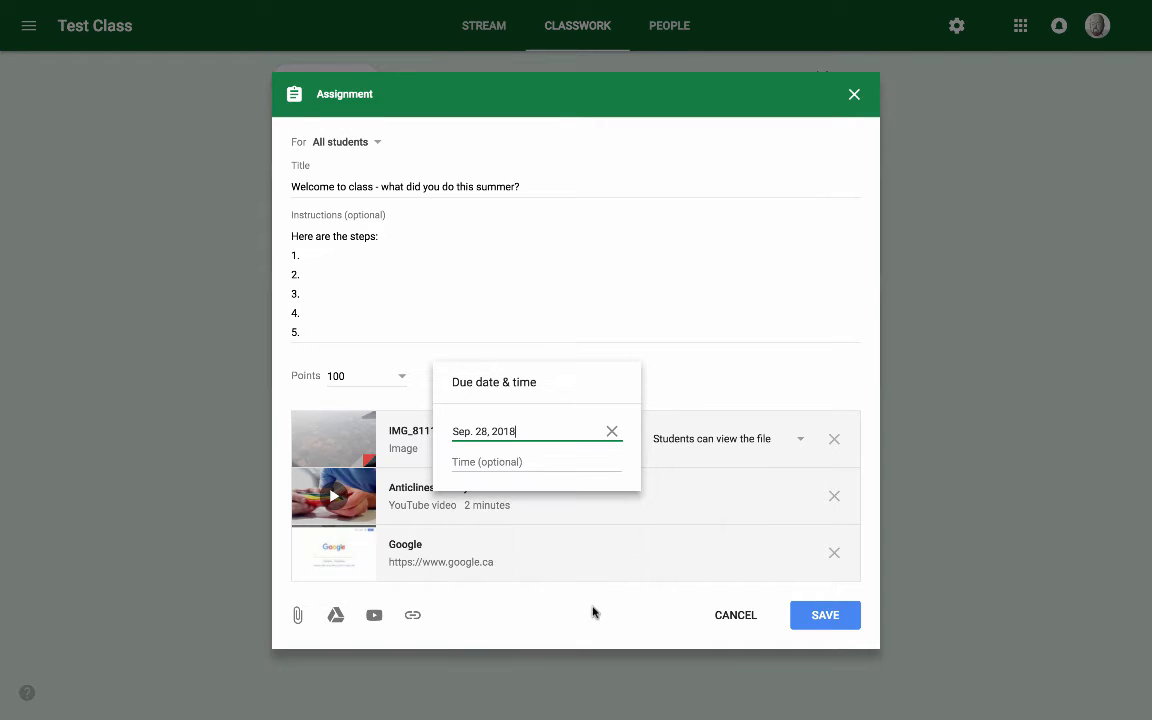
left_click(497, 463)
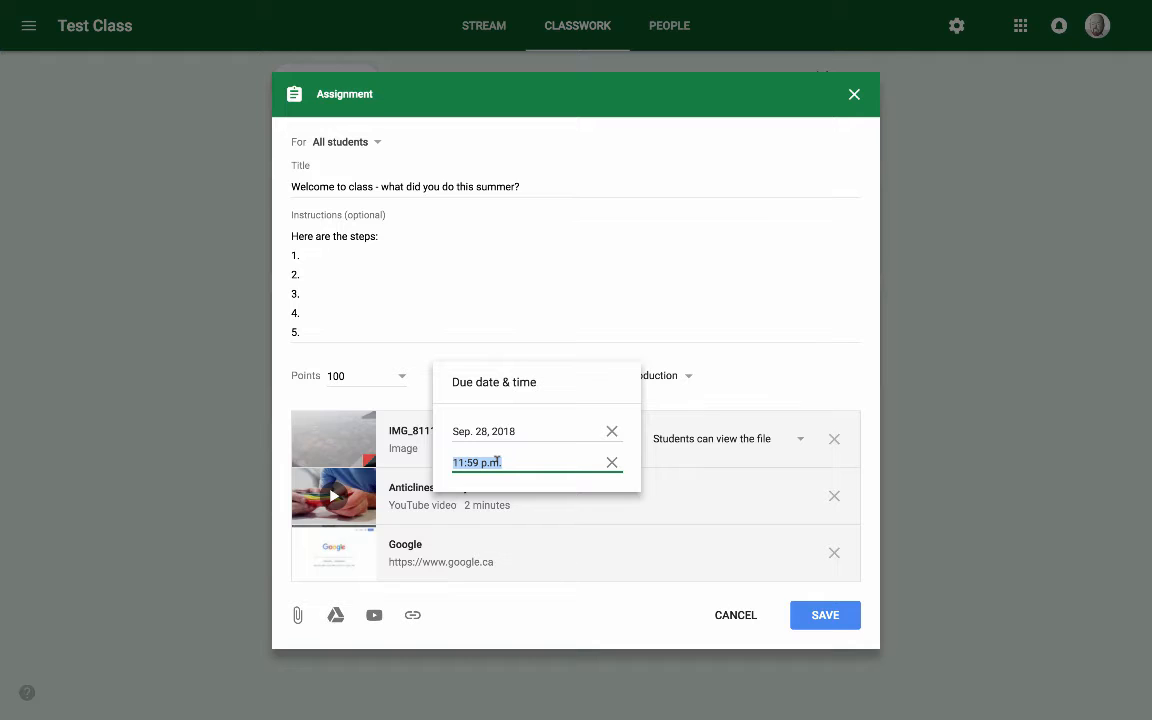
- Set the assignment's points to 10 and save the changes, accepting the point value update
left_click(371, 376)
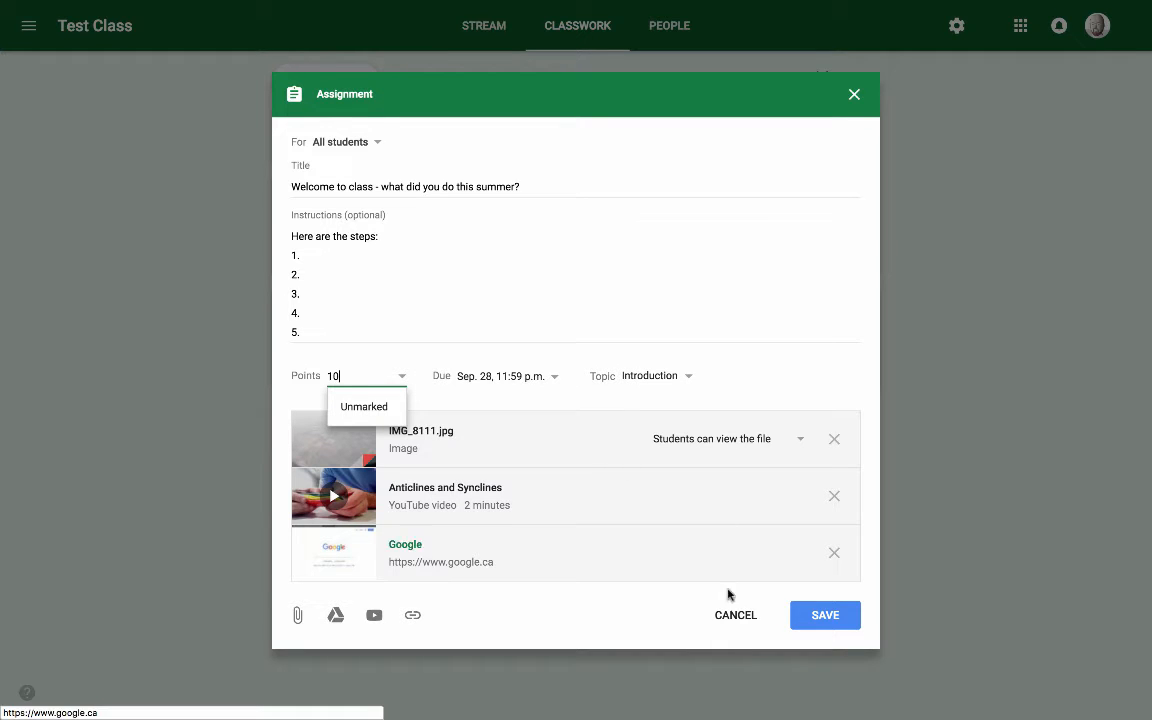
left_click(835, 618)
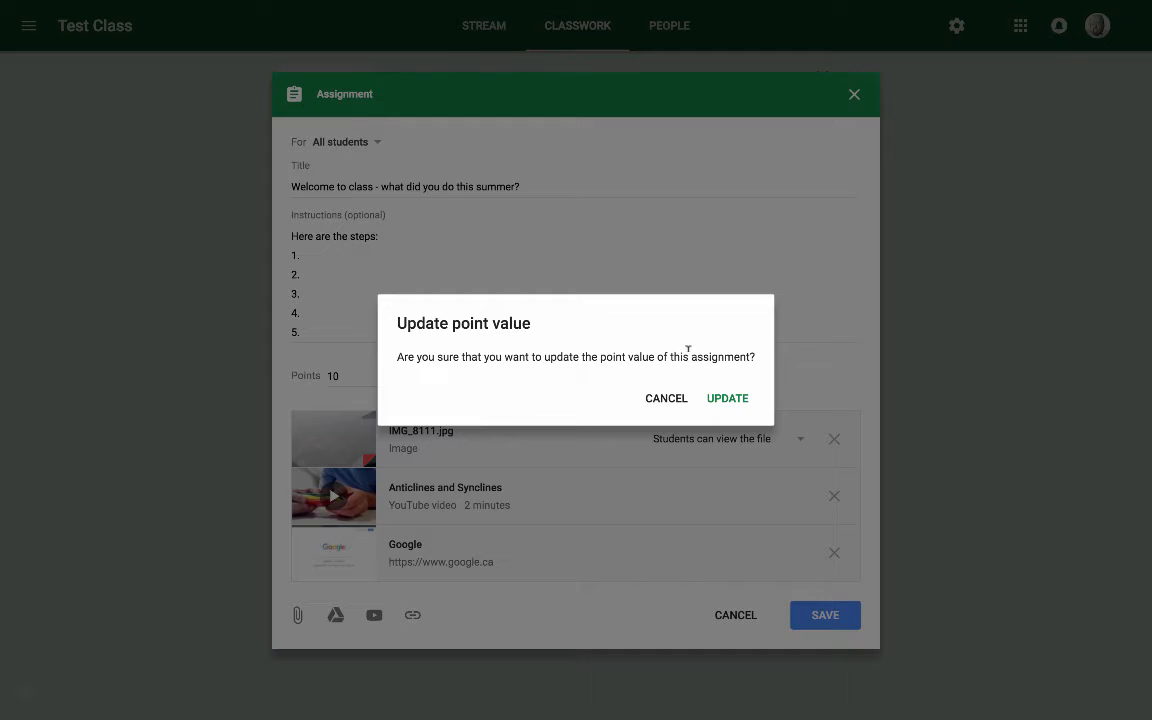
left_click(728, 400)
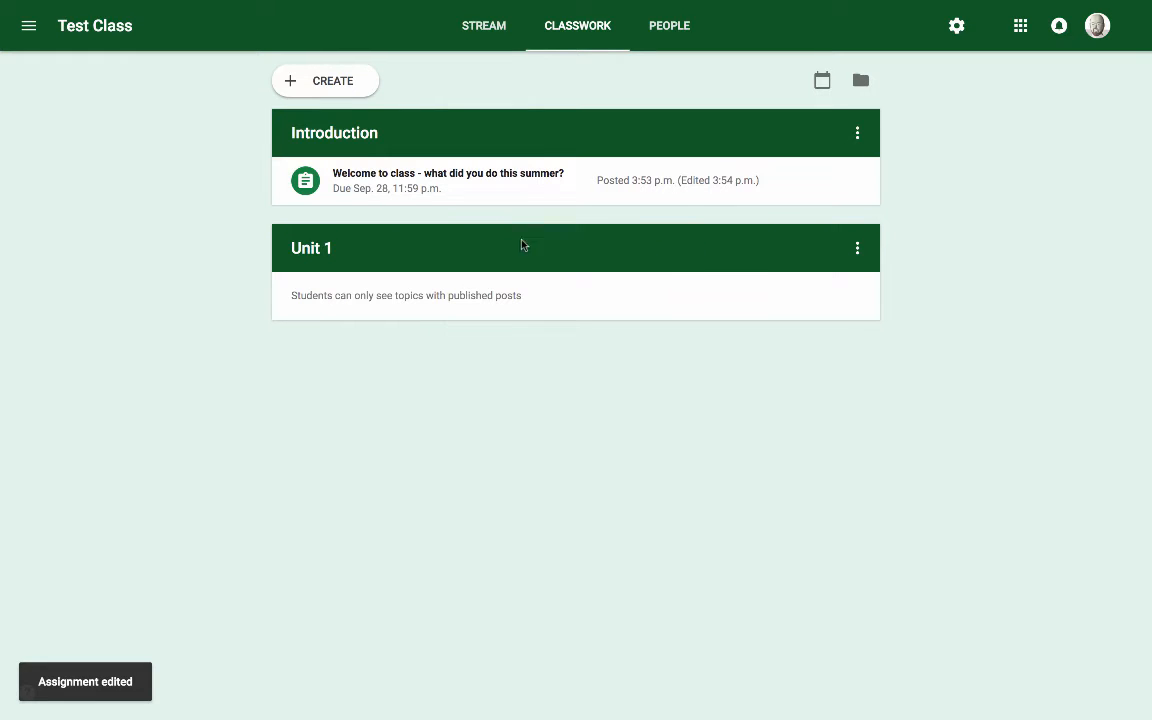
- Move the Unit 1 topic above Introduction and back down below it
left_click(857, 248)
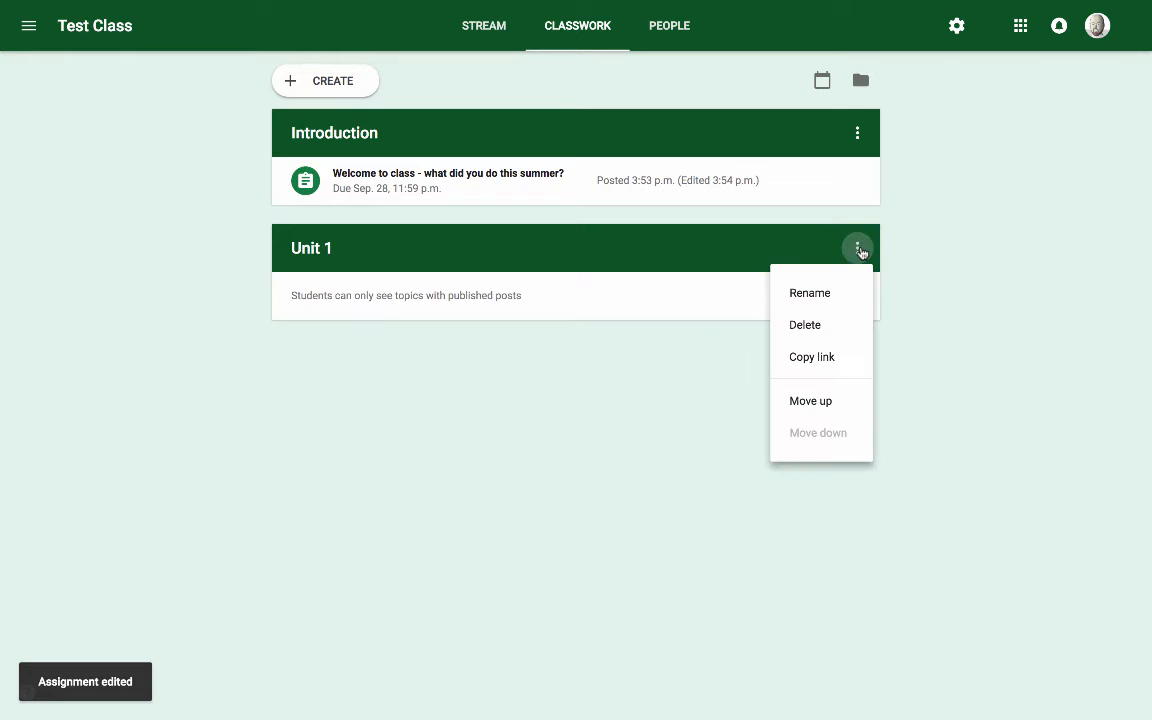
left_click(535, 416)
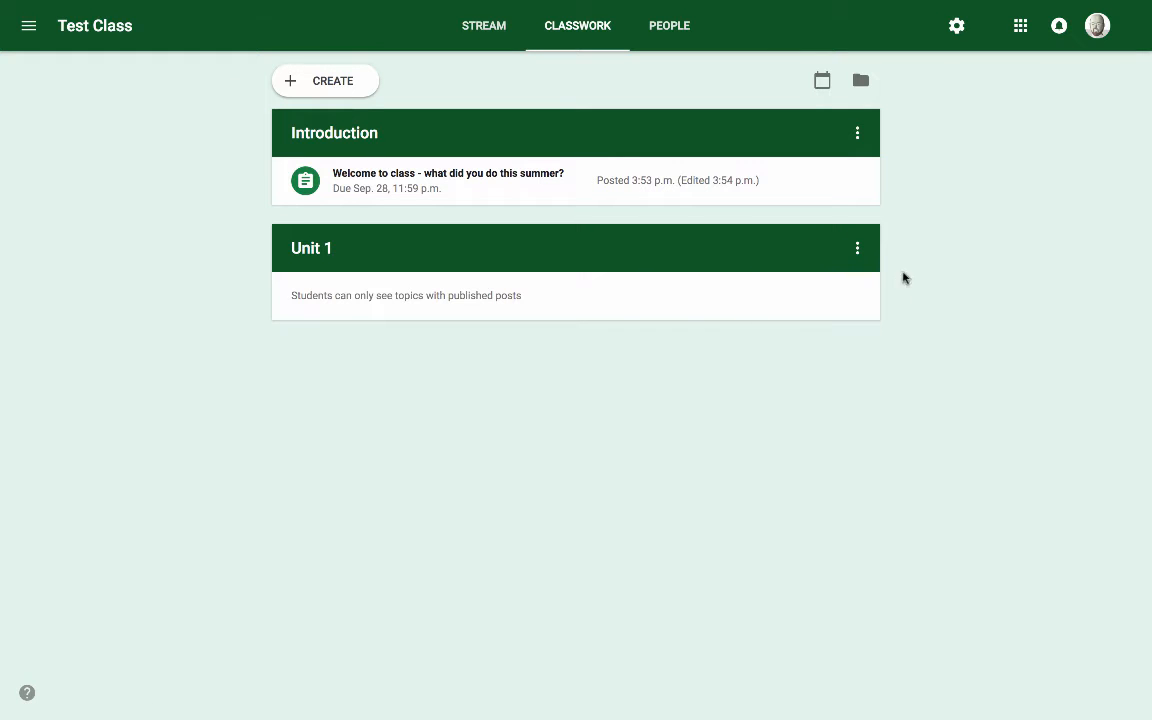
left_click(856, 249)
left_click(824, 403)
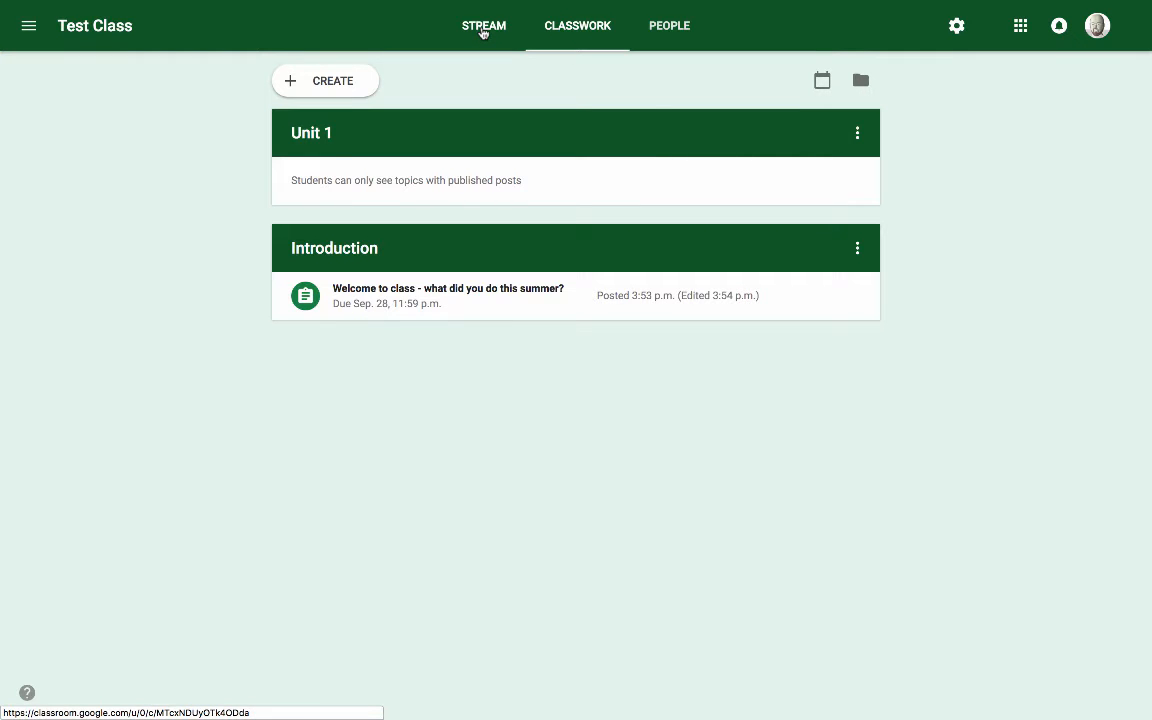
left_click(856, 133)
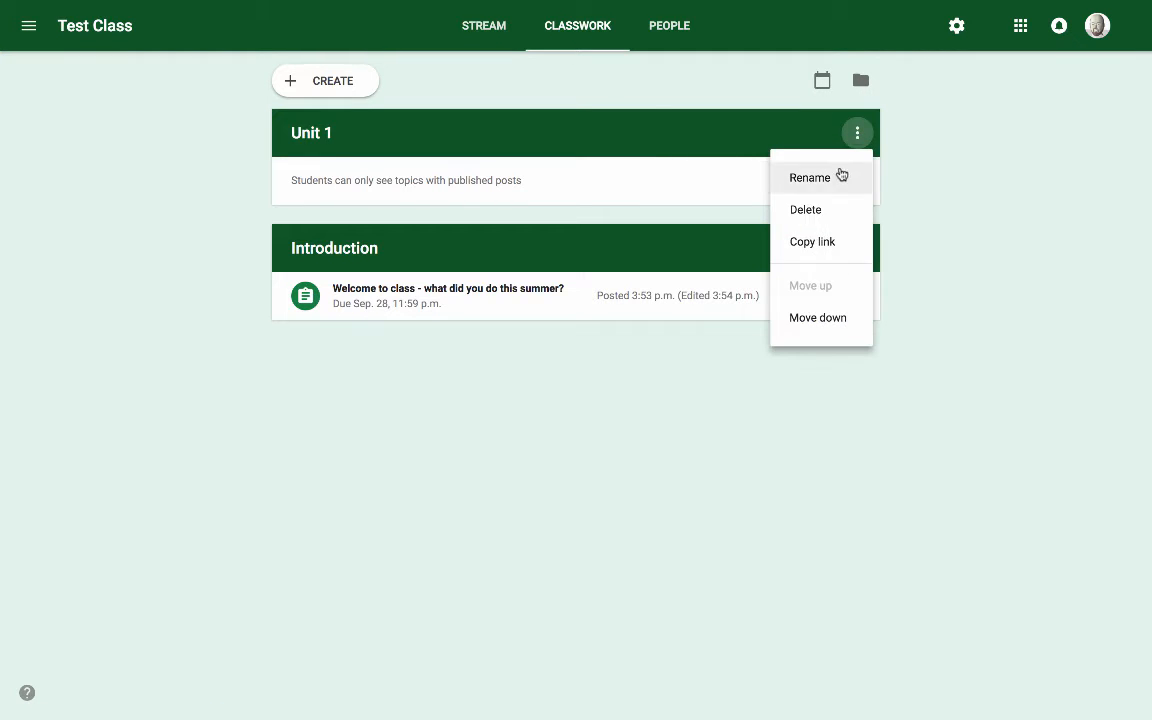
left_click(832, 320)
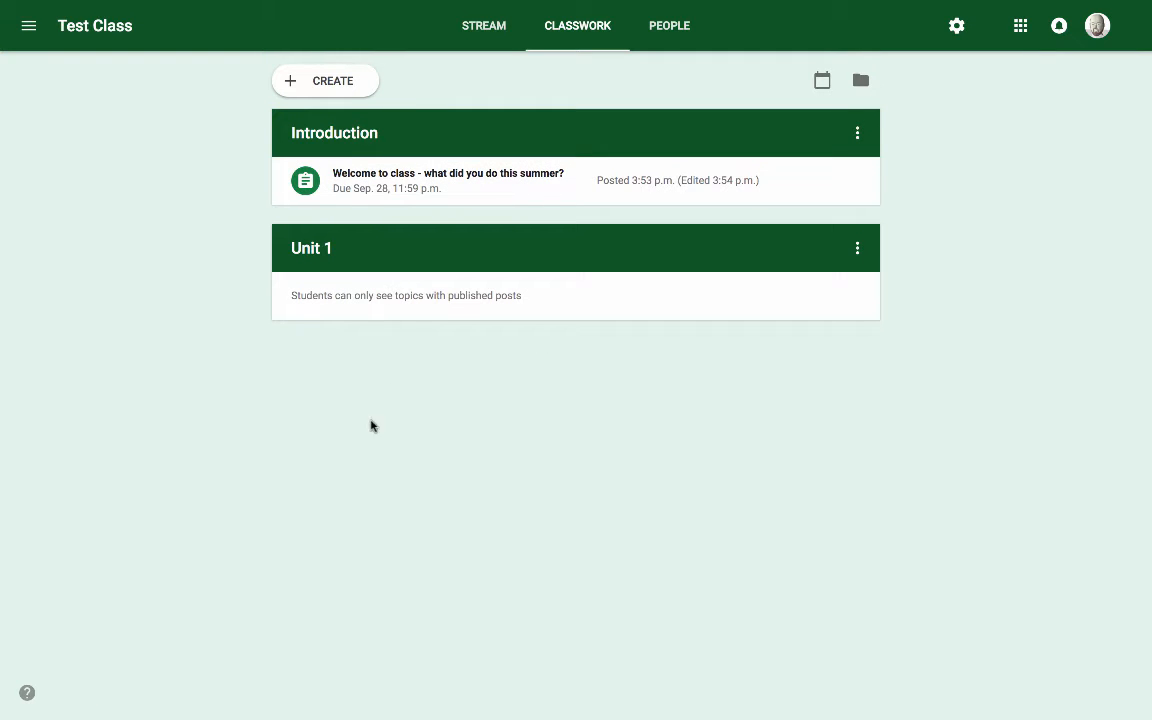
- Add another classwork topic named "Unit 2"
left_click(297, 82)
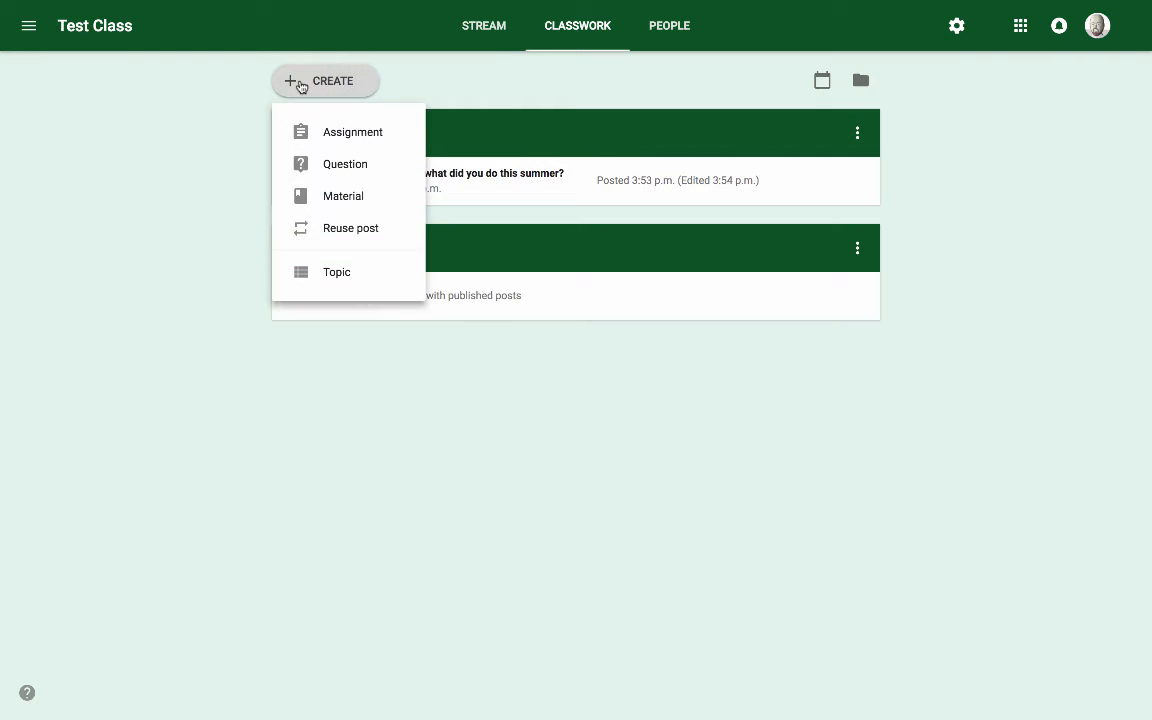
left_click(333, 273)
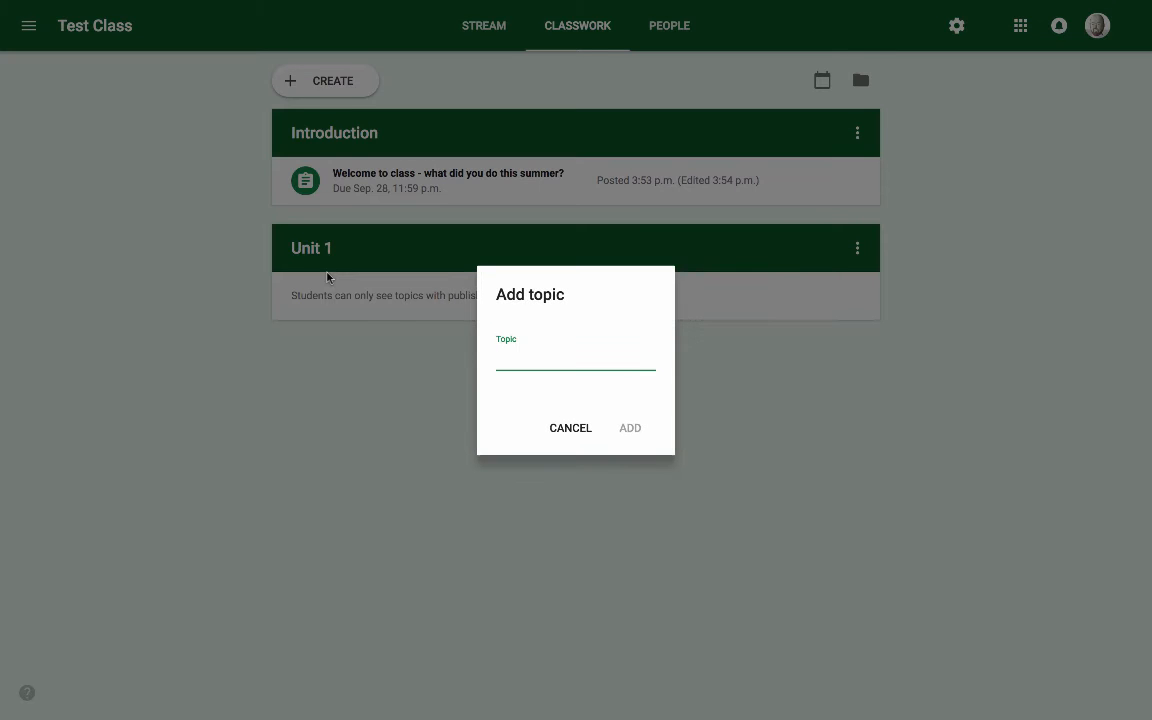
type("Unit 2")
left_click(634, 431)
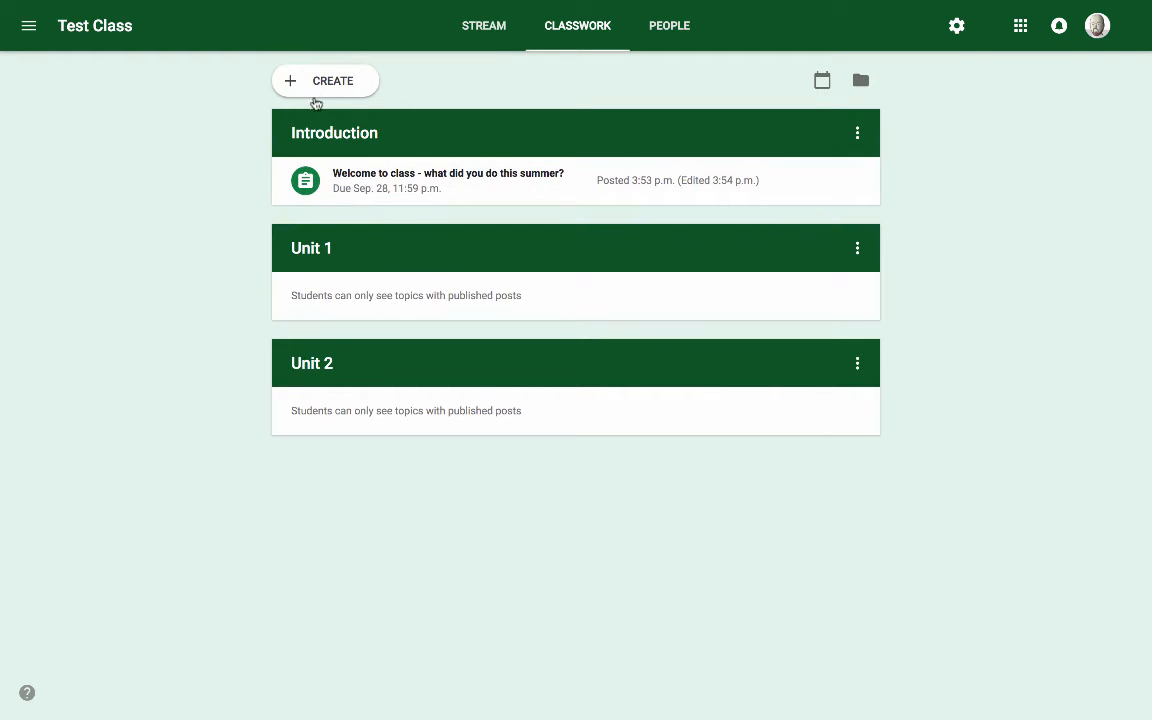
left_click(318, 88)
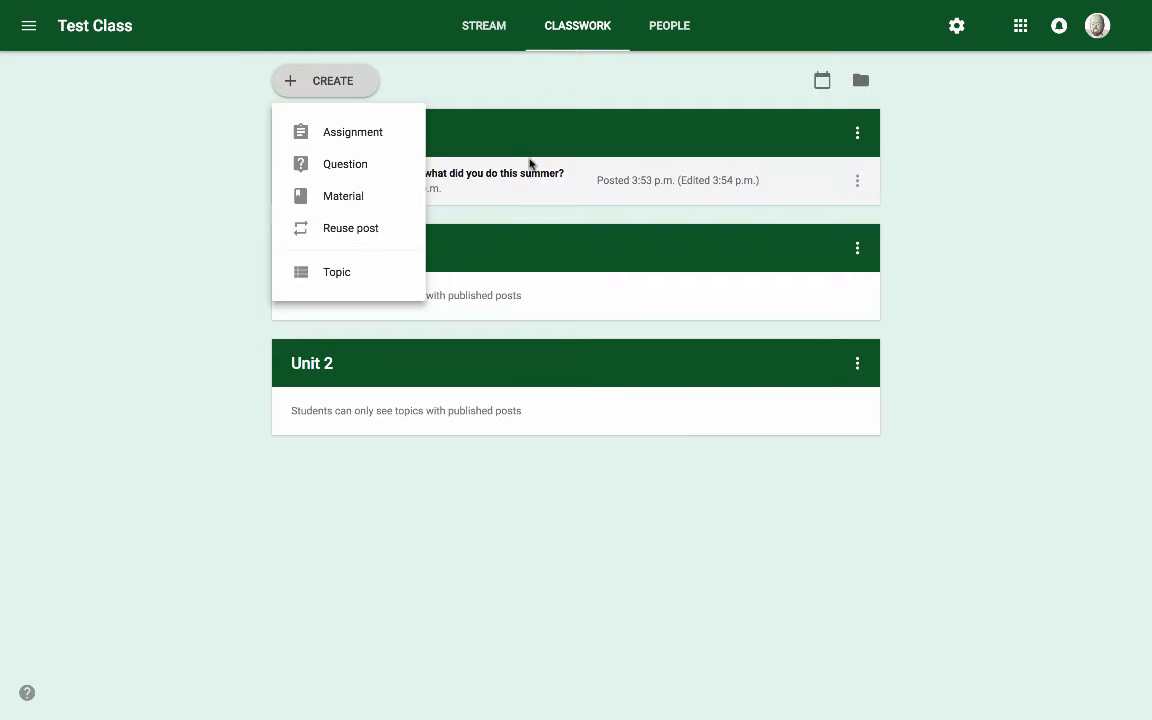
left_click(539, 139)
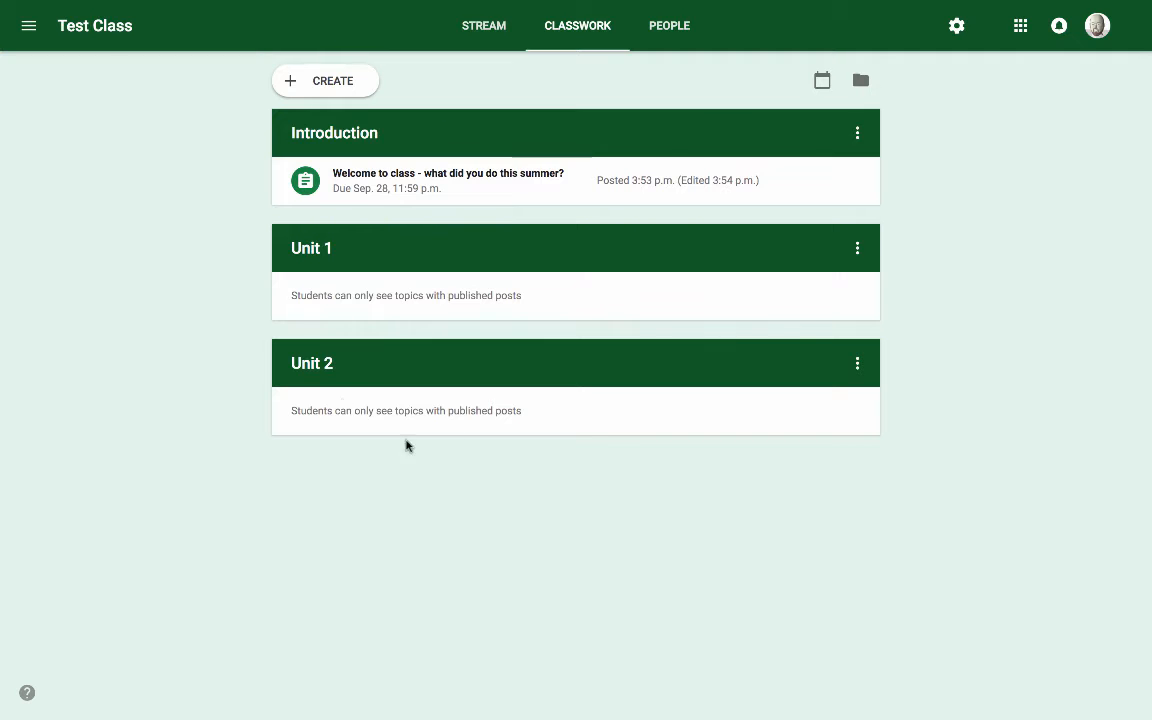
- Move Unit 1 to the start of the three-topic list and return it to its place between Introduction and Unit 2
left_click(858, 249)
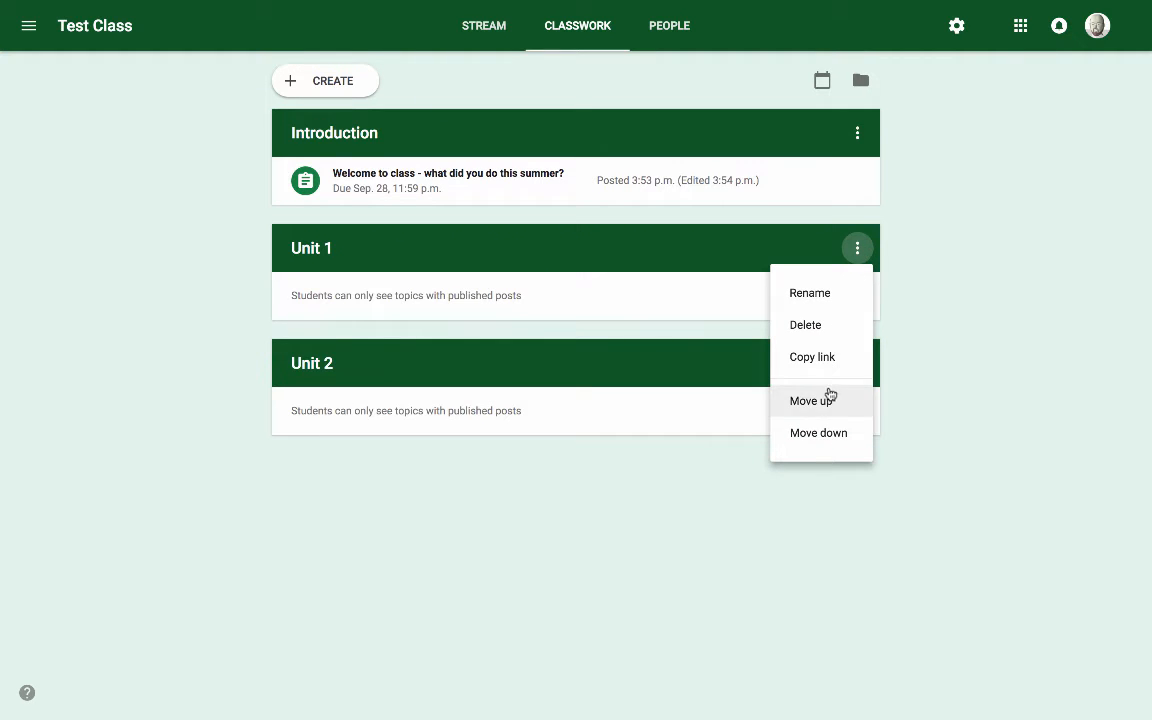
left_click(825, 401)
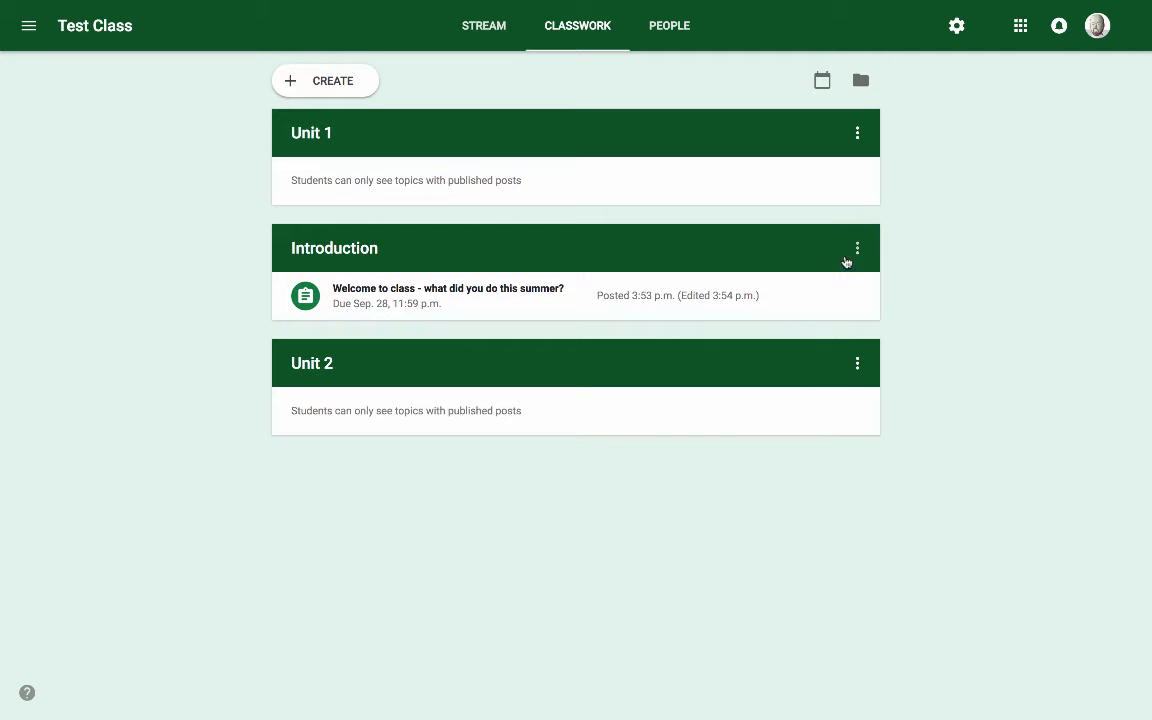
left_click(852, 135)
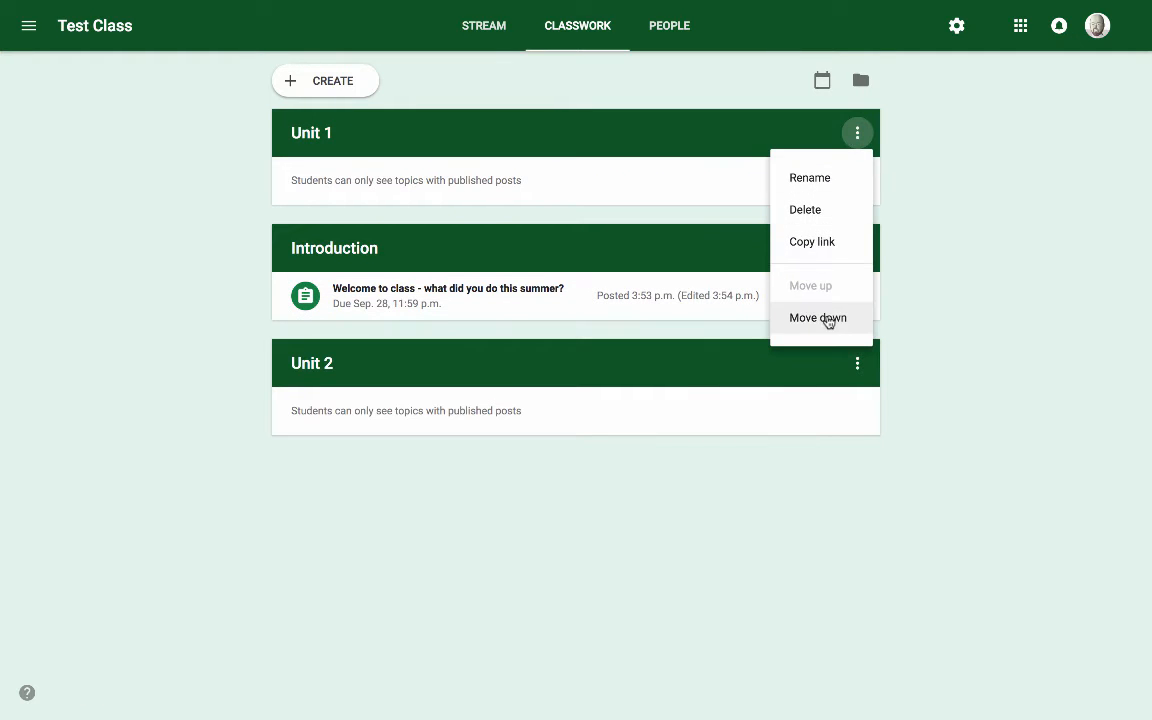
left_click(828, 318)
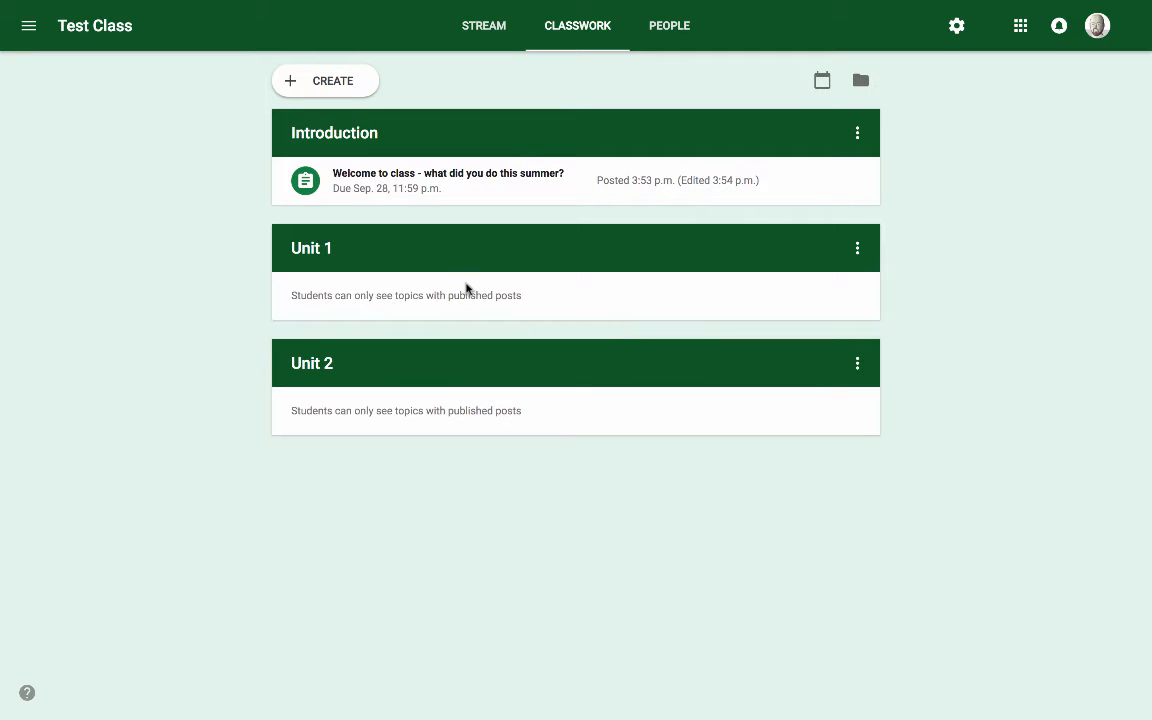
left_click(338, 83)
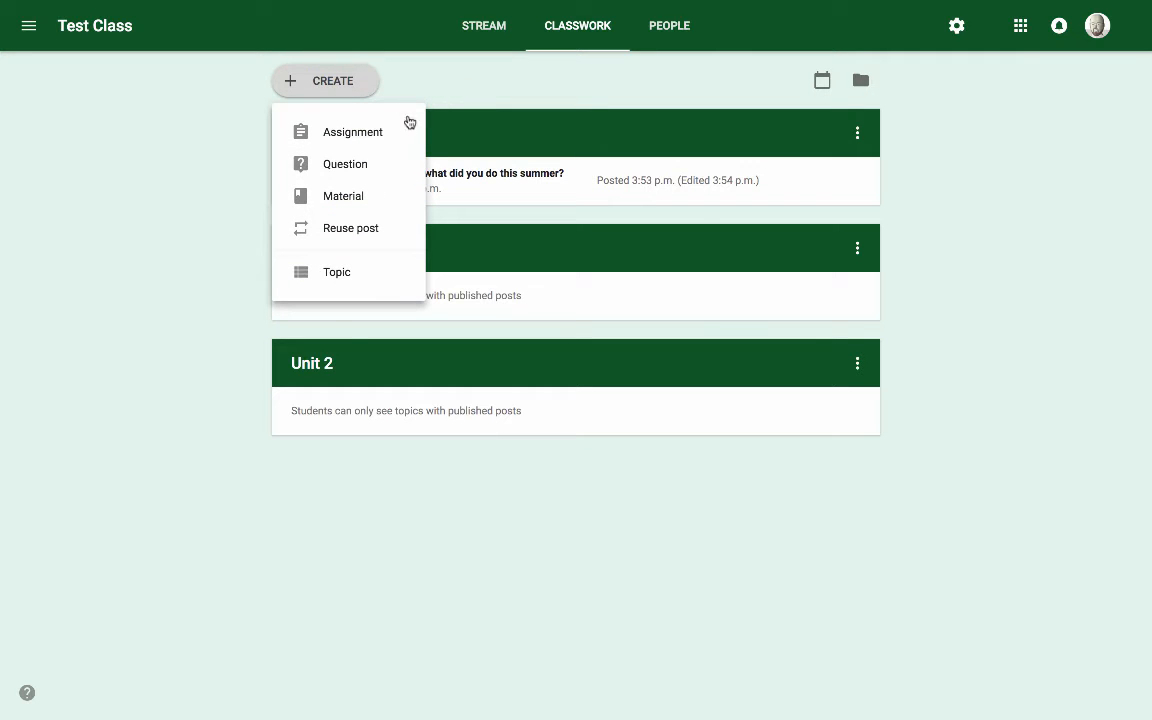
left_click(364, 131)
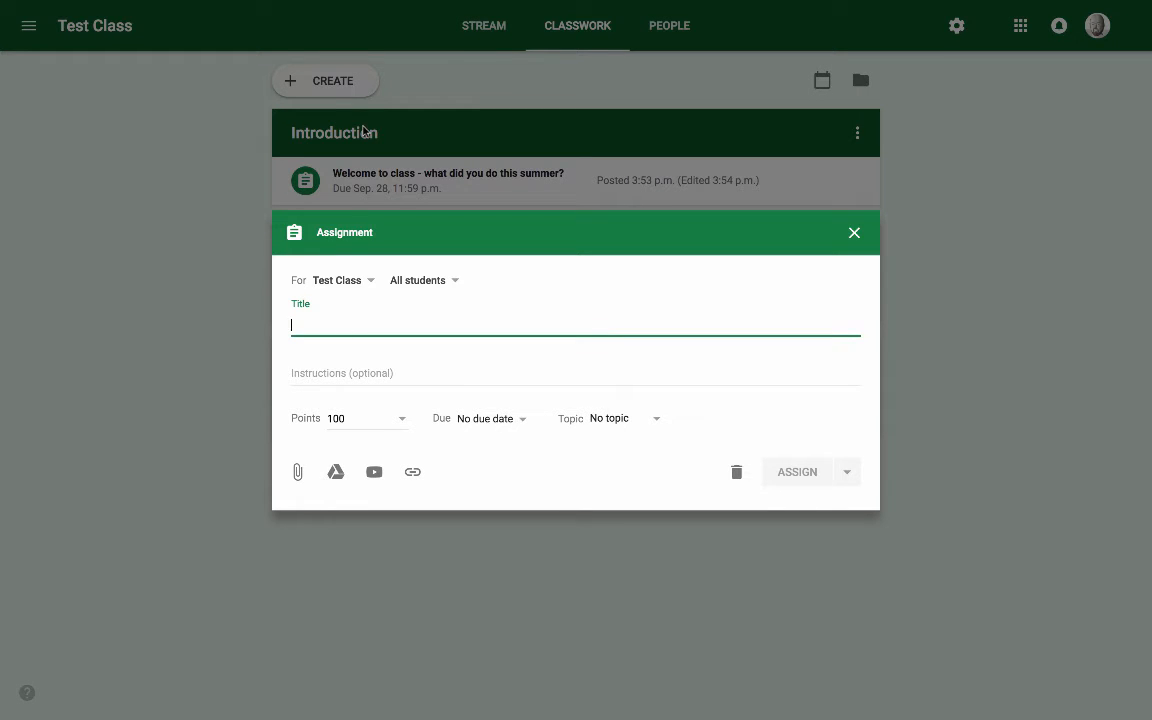
left_click(855, 234)
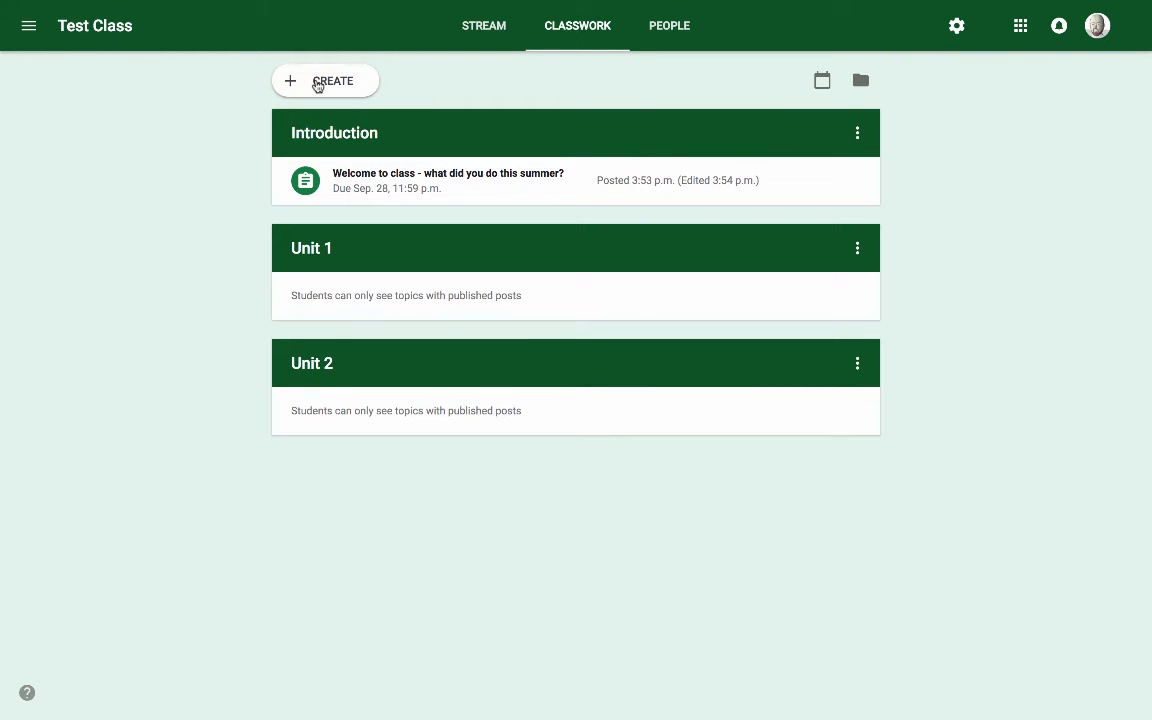
- Create a classwork material for all students of Test Class titled "Course Outline"
left_click(317, 84)
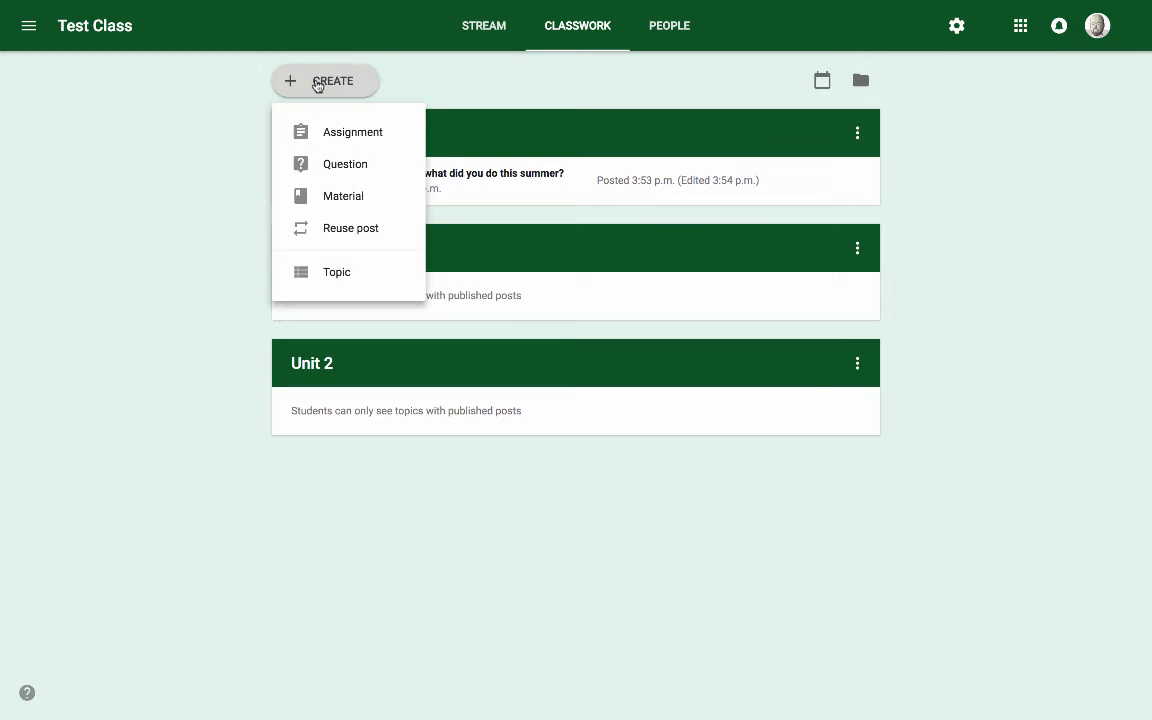
left_click(342, 198)
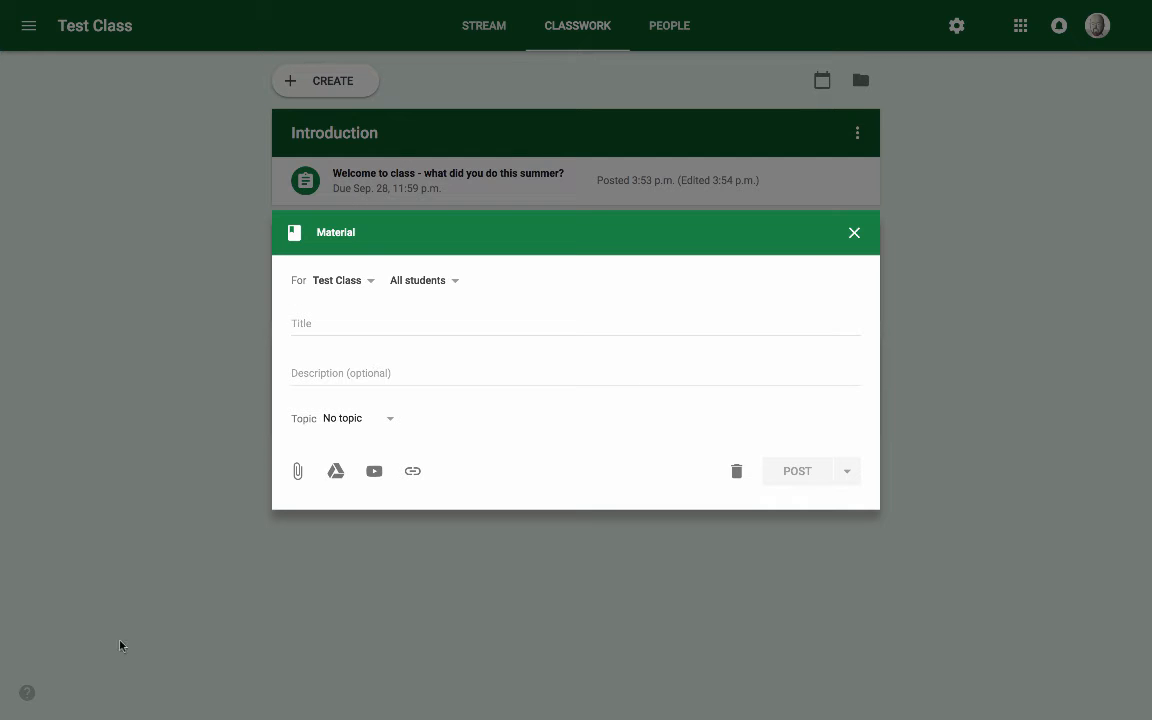
left_click(355, 318)
type("Course Outline")
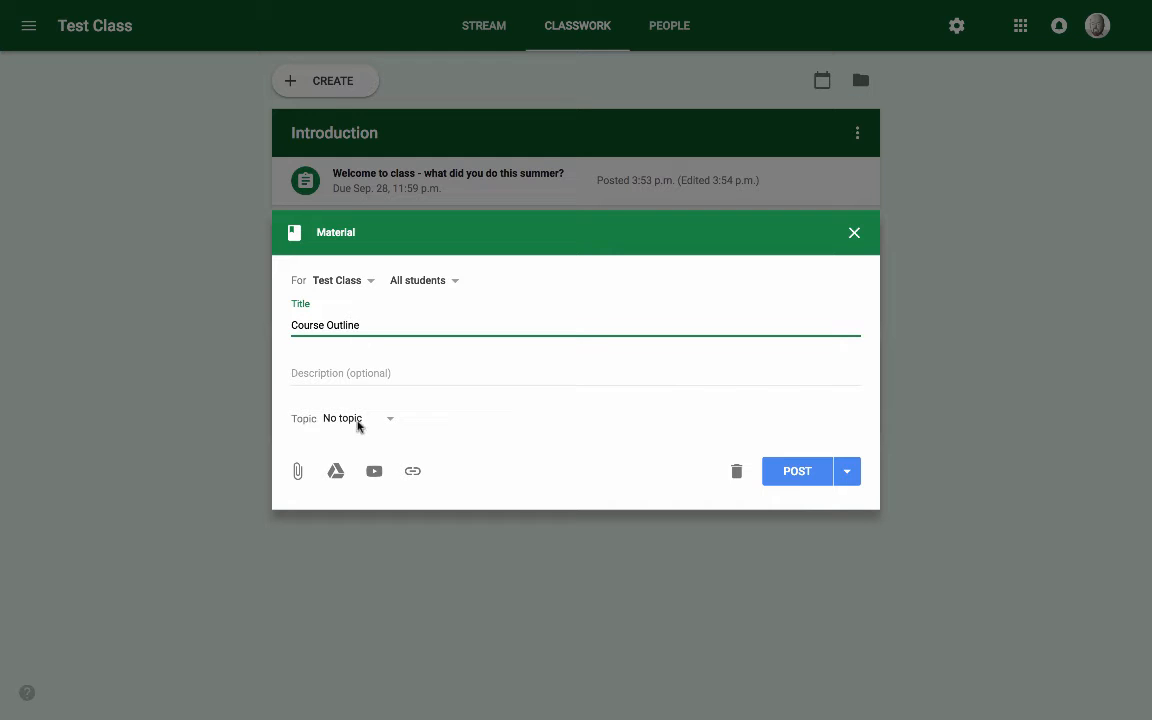
- Start a file upload for the Course Outline material and bring up the Intro folder of Downloads in a Finder window beside it
left_click(302, 472)
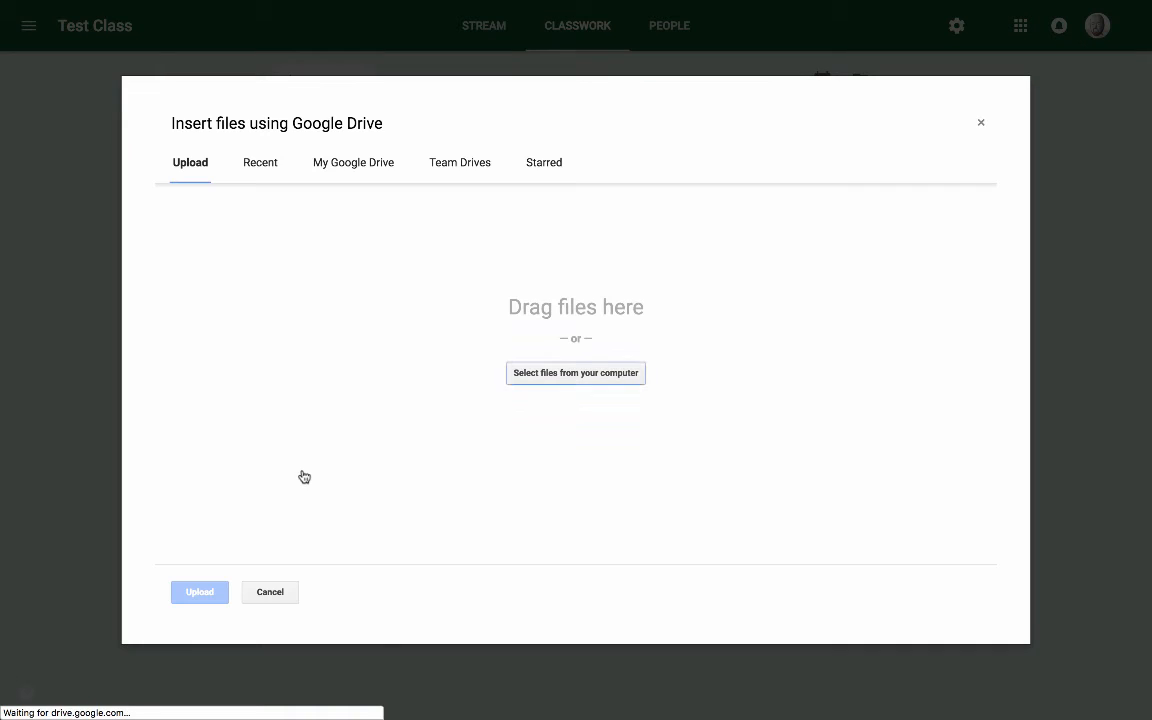
mouse_move(55, 3)
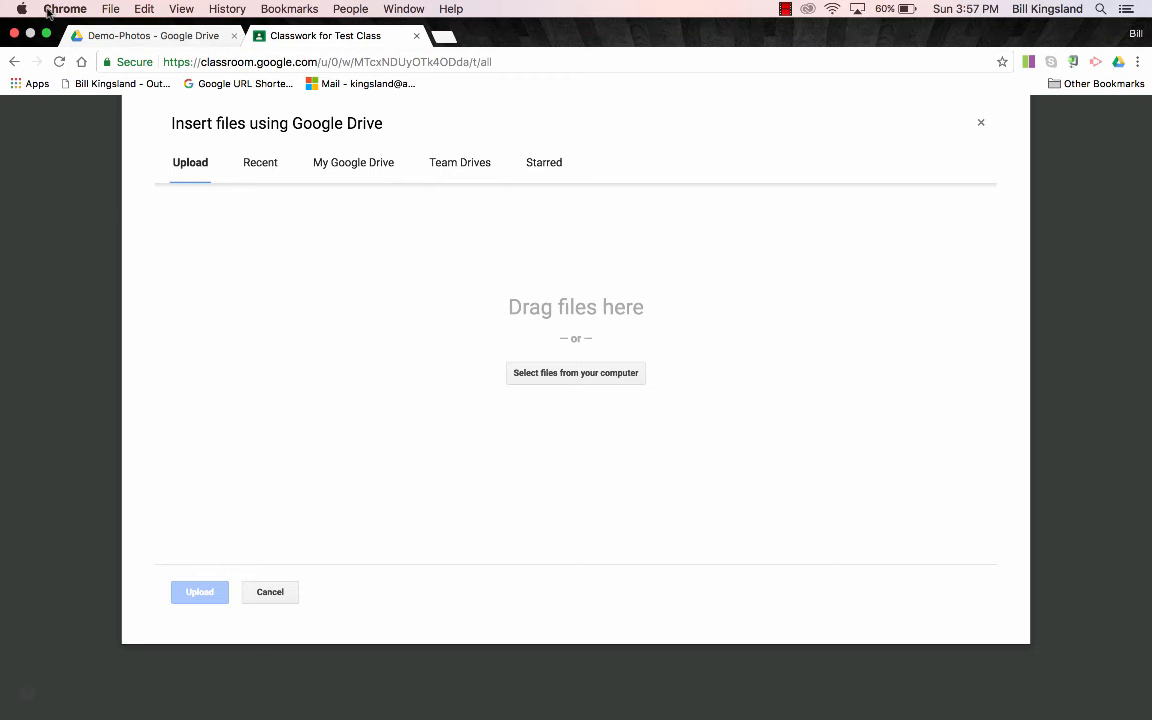
left_click(47, 35)
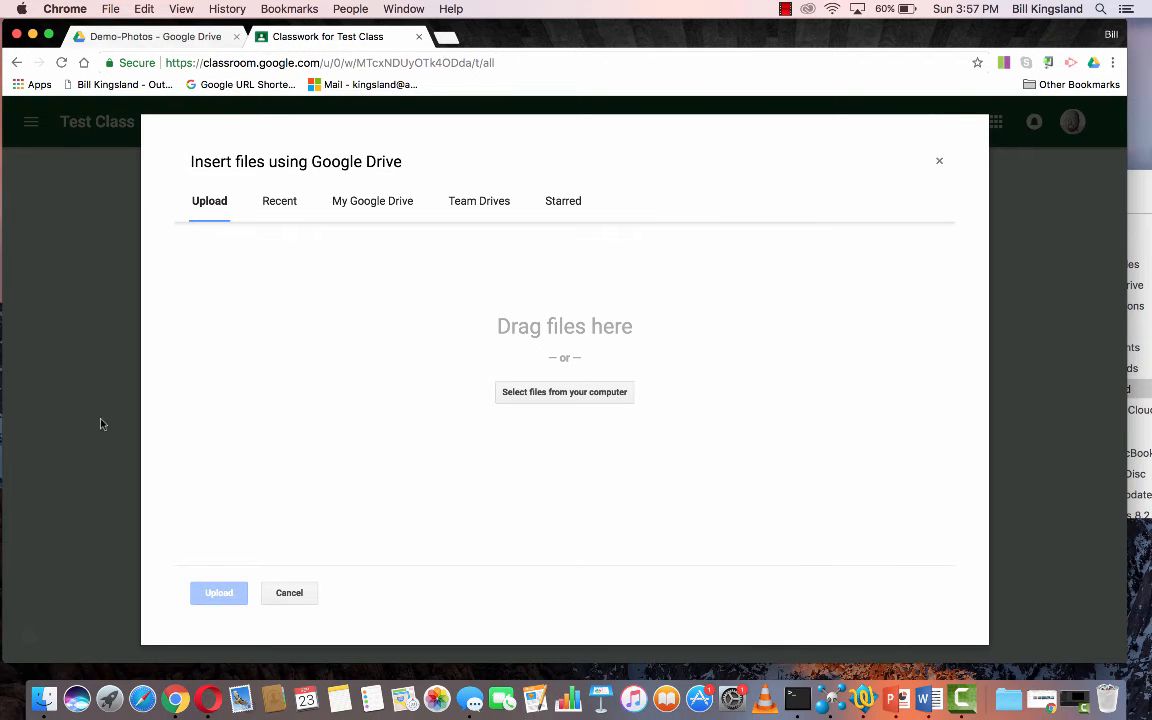
left_click(44, 700)
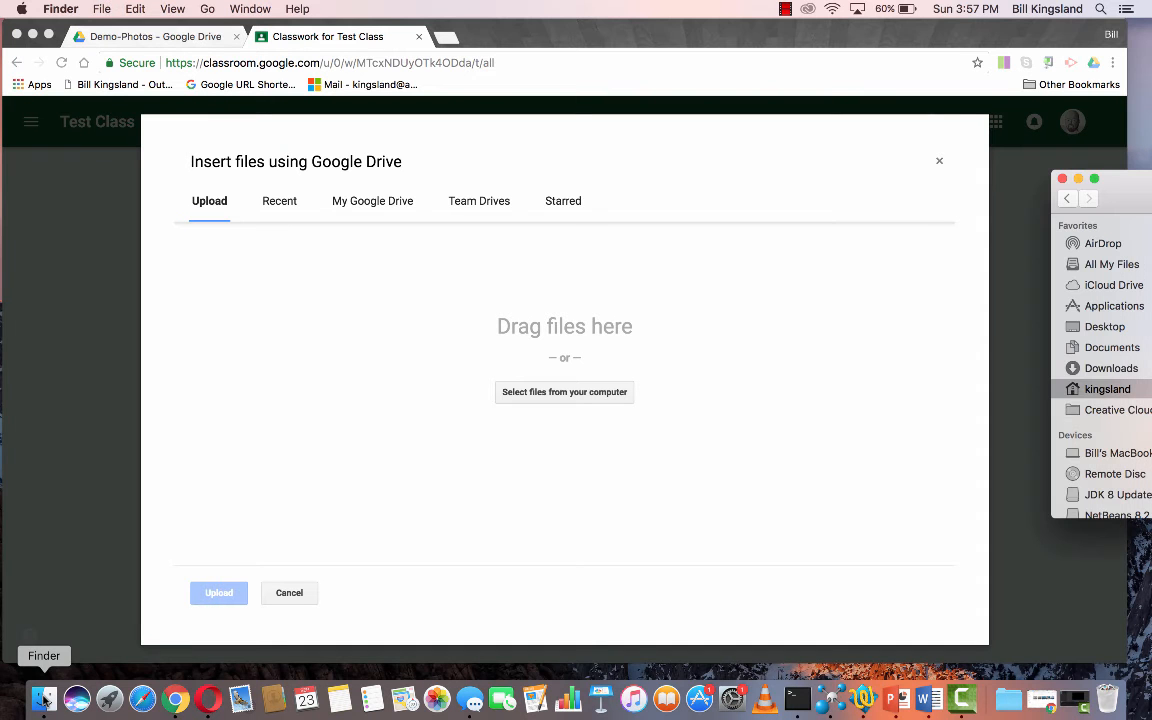
left_click_drag(1134, 201, 771, 265)
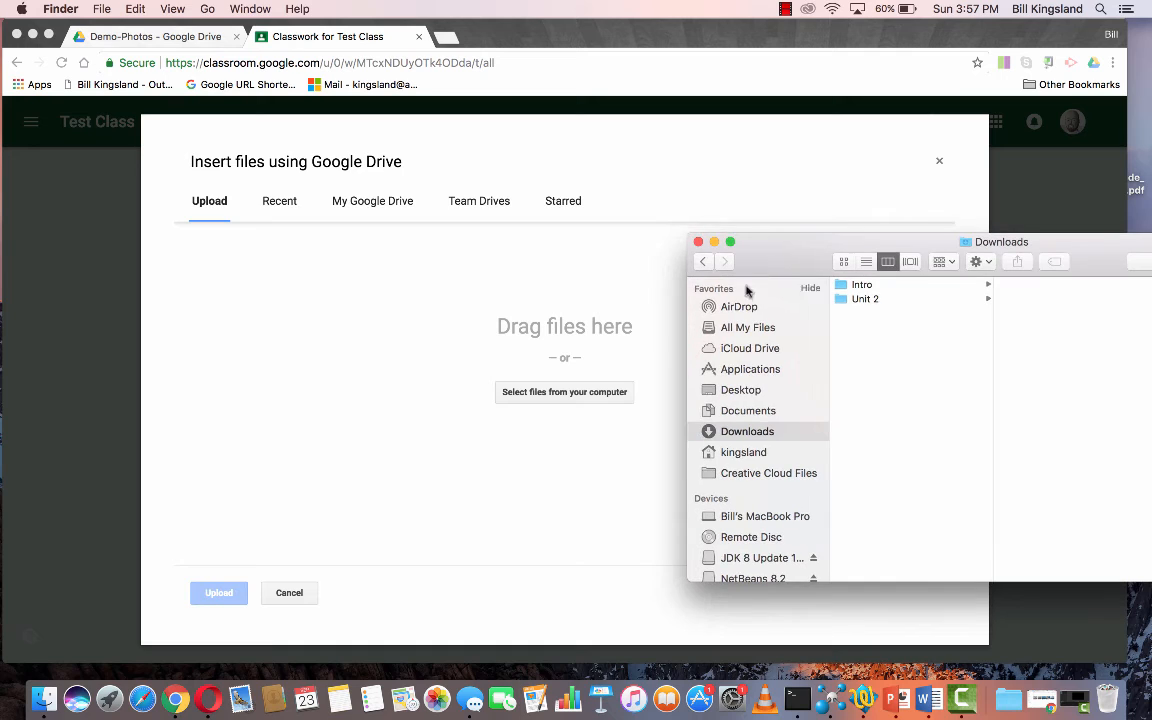
left_click(862, 285)
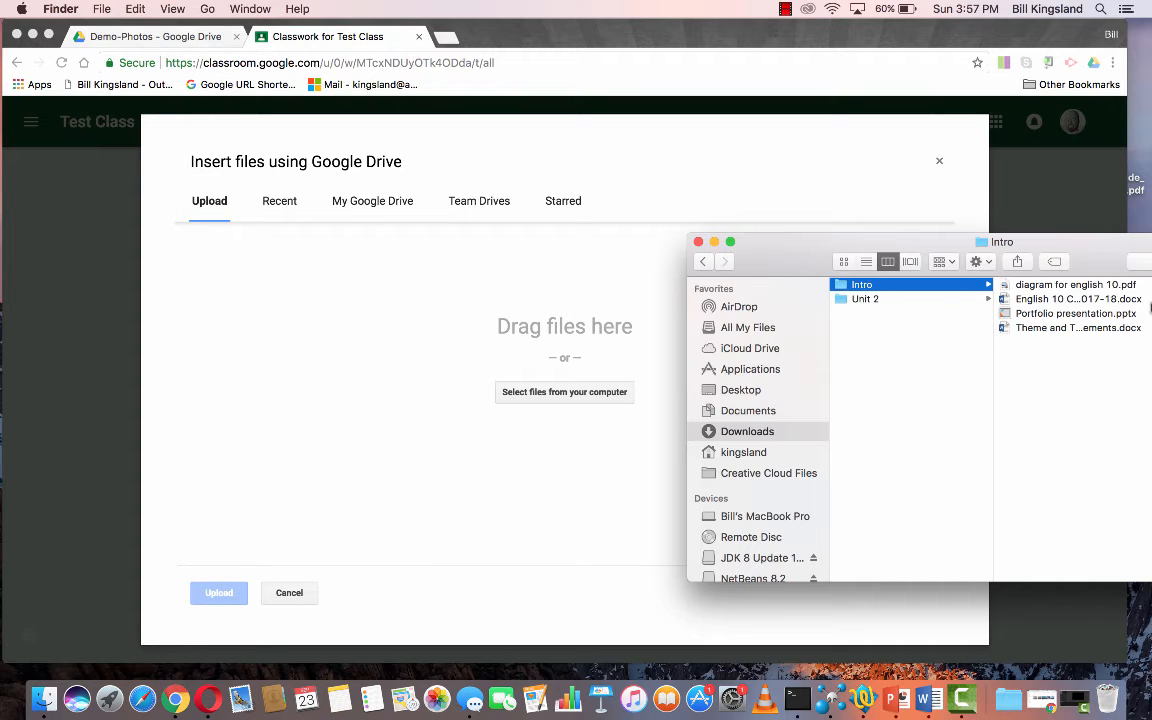
- Upload English 10 Course Outline 2017-18.docx from the Intro folder as the material's attachment and post the material without a topic
left_click(1046, 299)
left_click_drag(1046, 299, 500, 335)
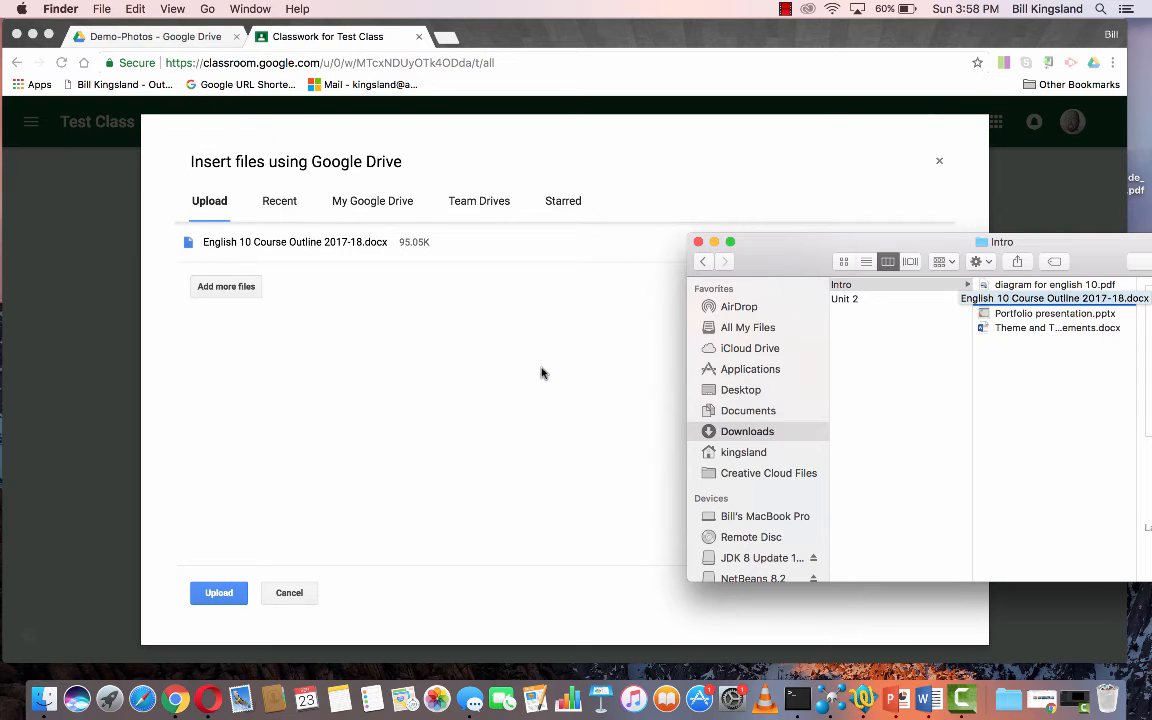
left_click(432, 414)
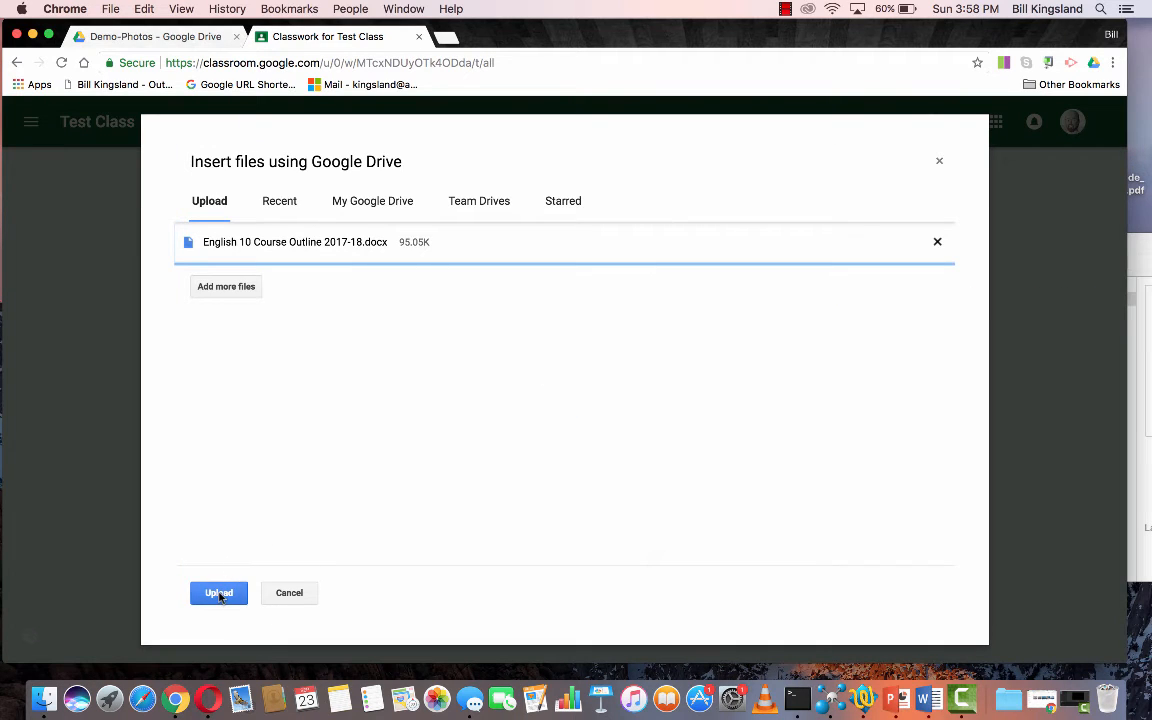
left_click(220, 594)
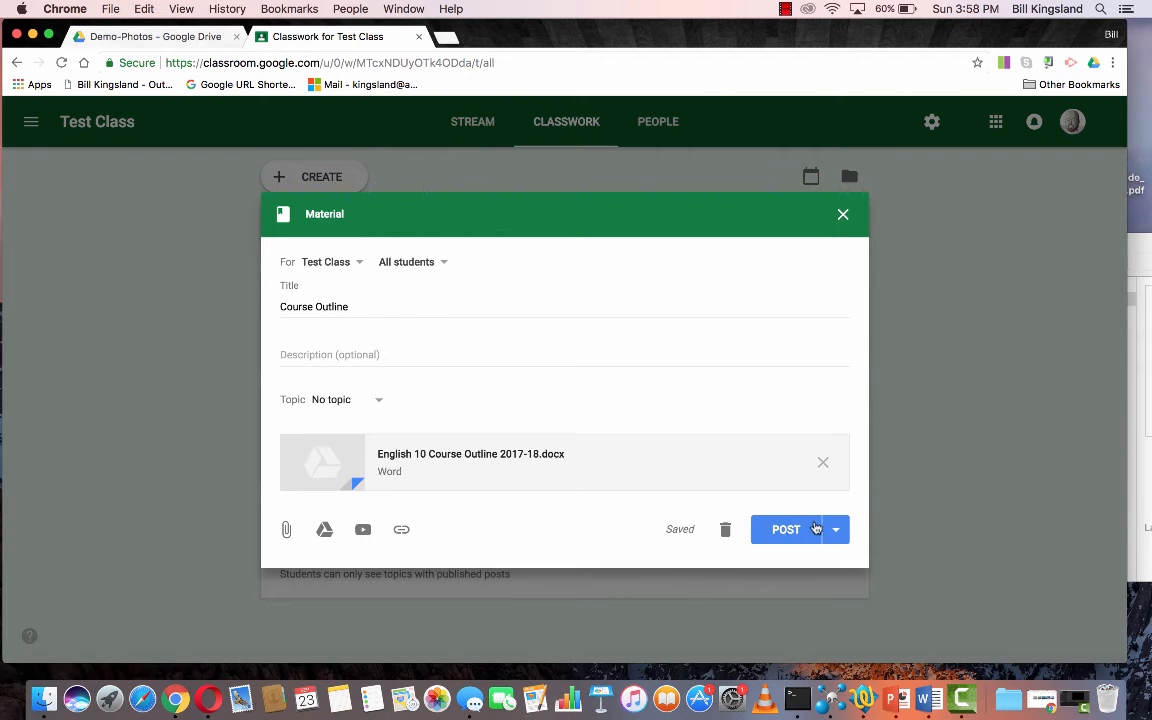
left_click(792, 530)
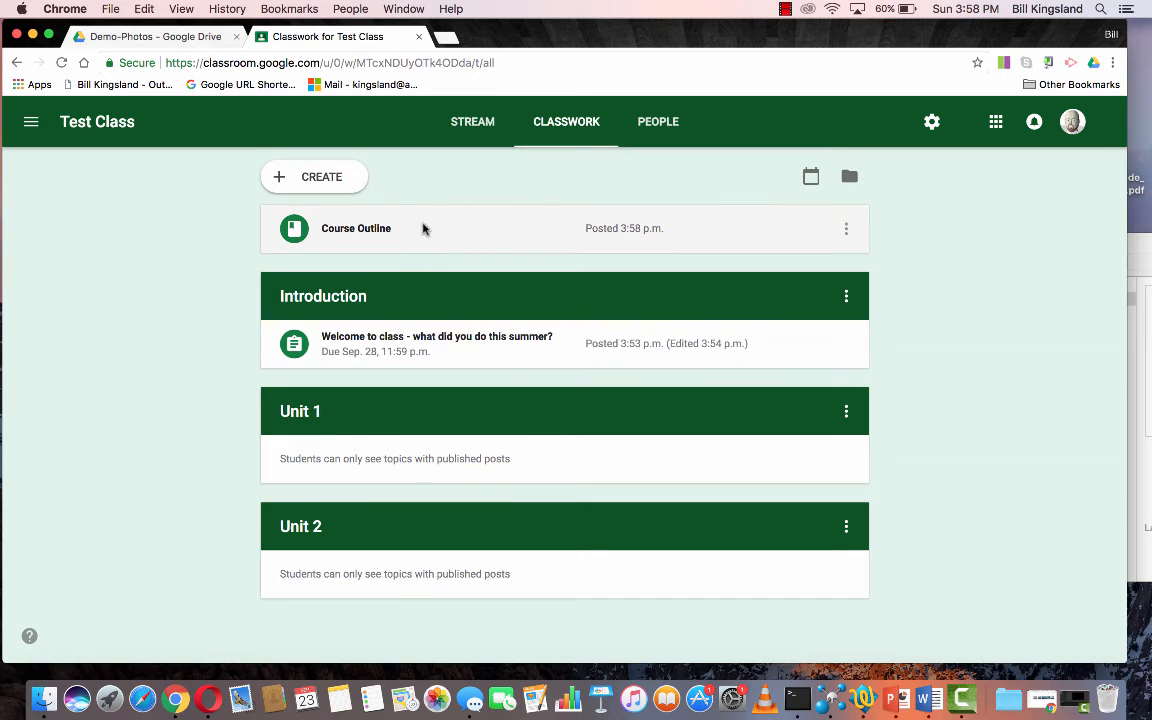
- Look at the Course Outline's post options and at the class stream with its sharing form, and return to the classwork page
left_click(845, 232)
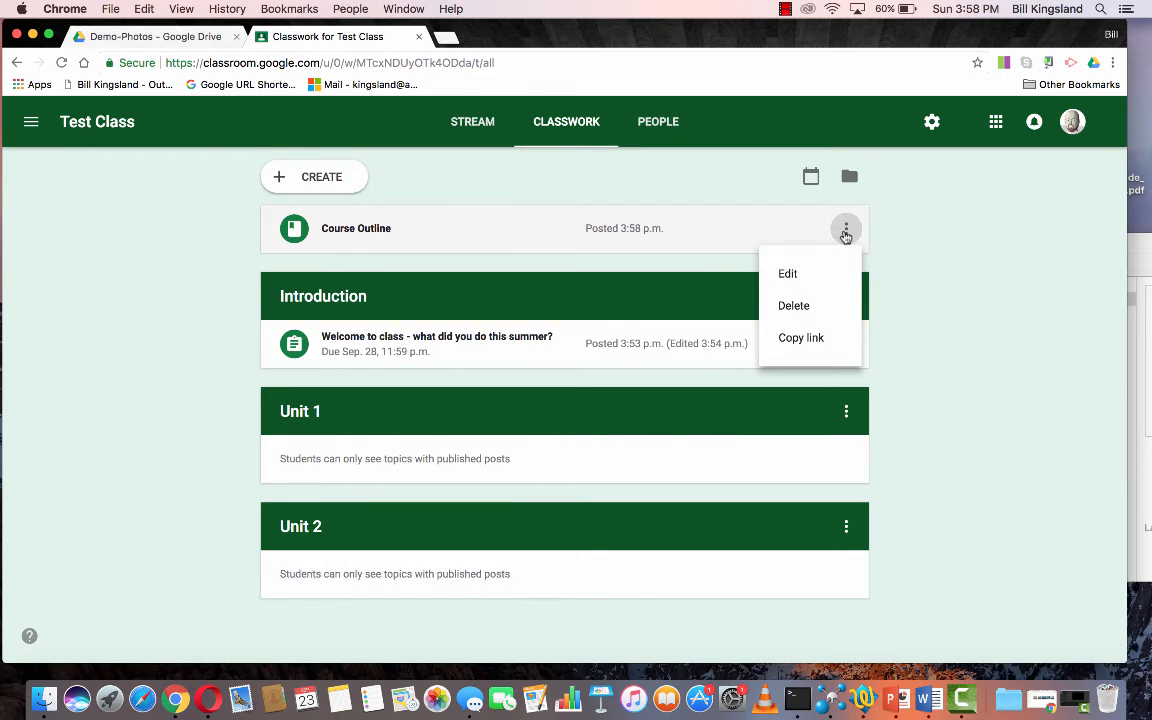
left_click(797, 278)
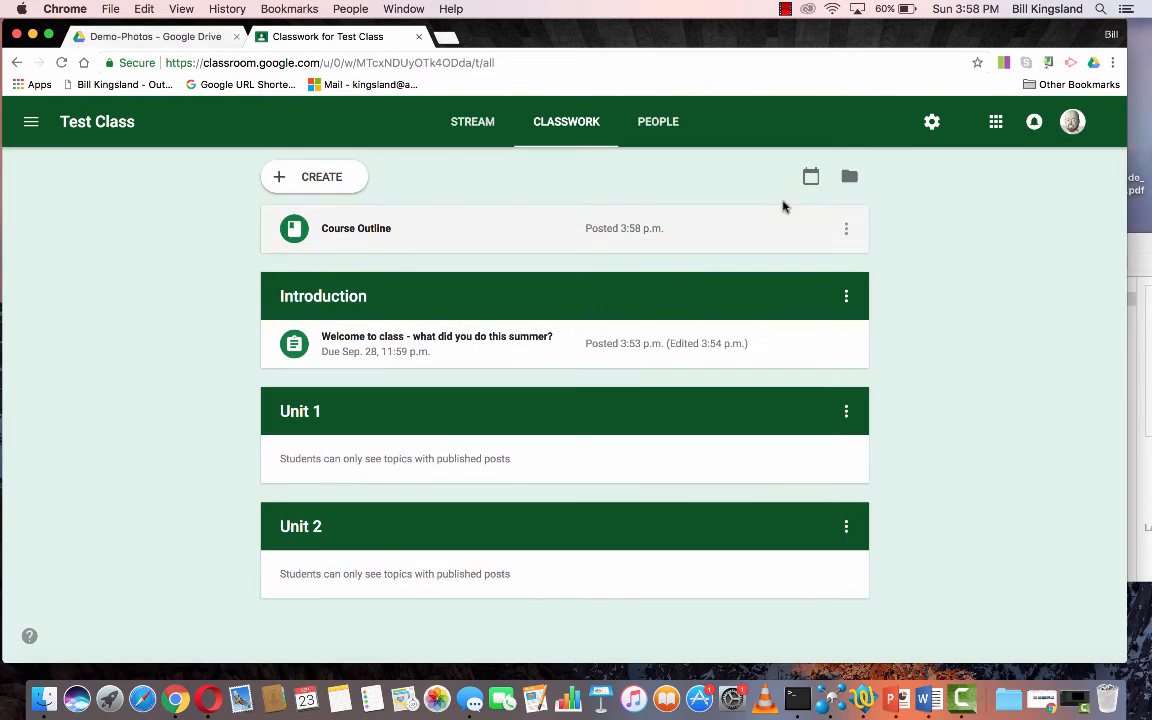
left_click(473, 122)
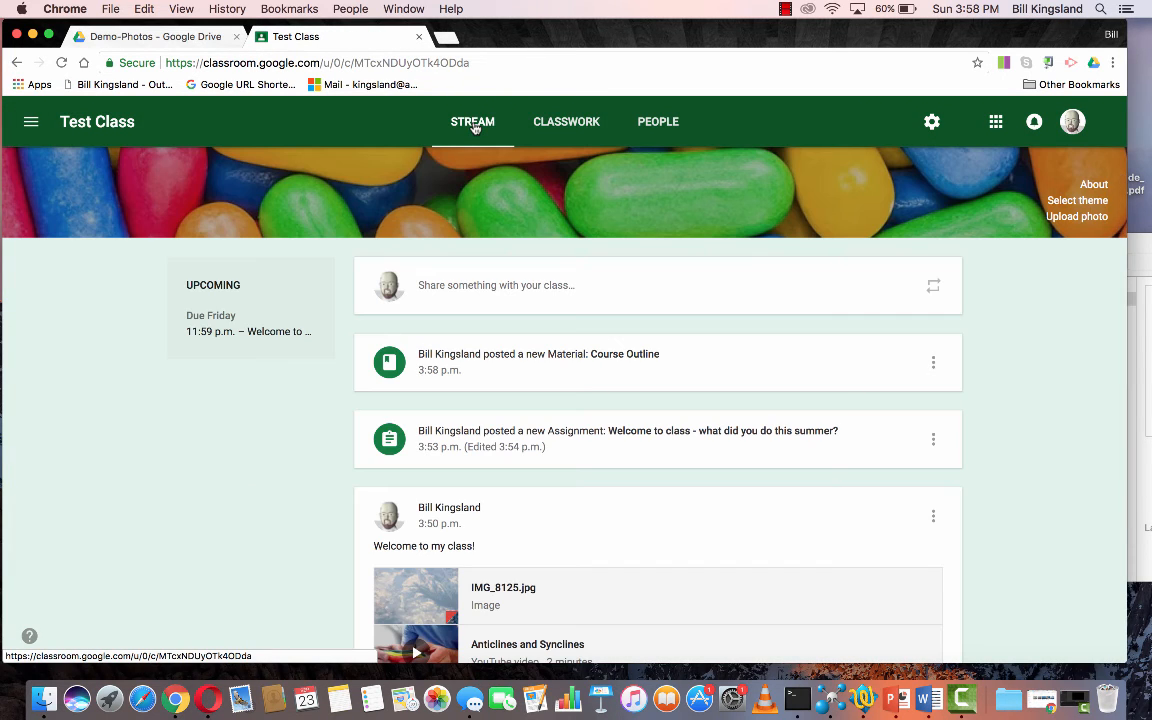
left_click(659, 290)
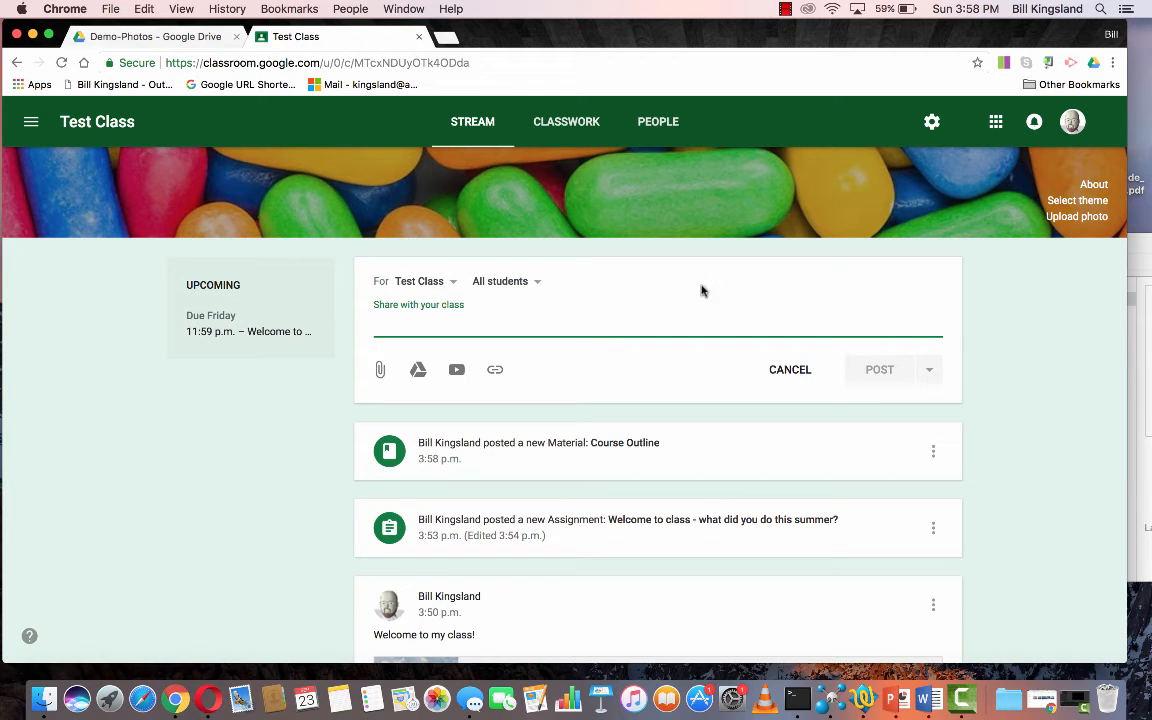
left_click(790, 370)
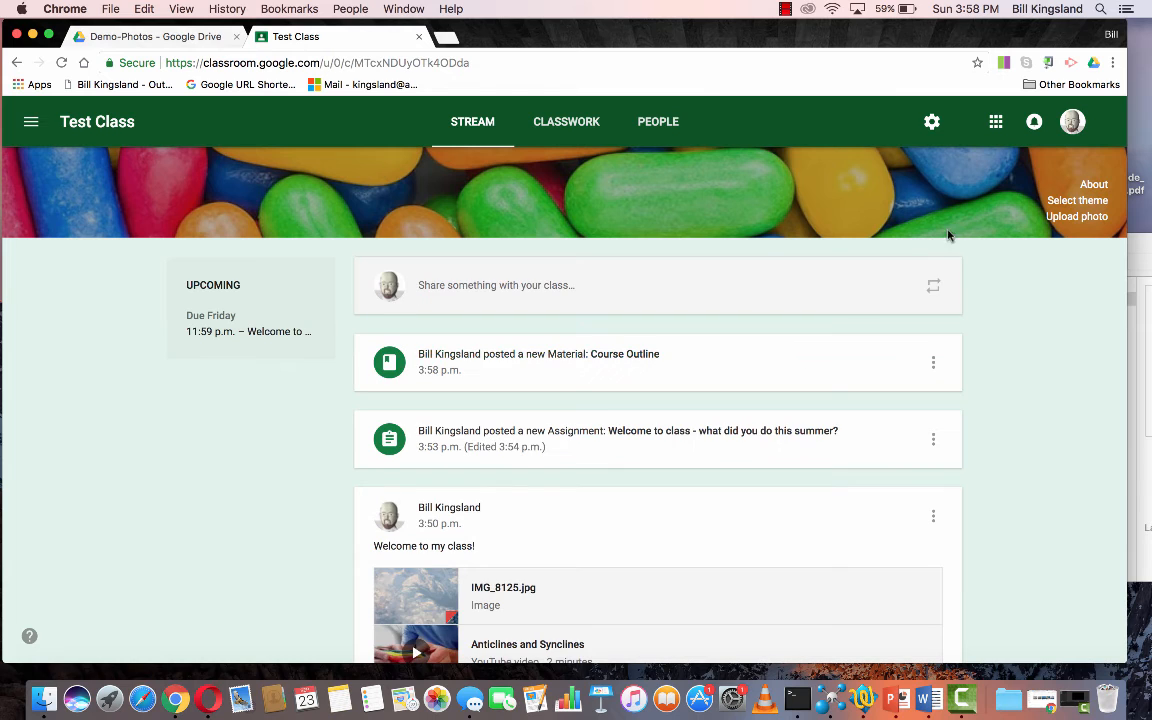
left_click(565, 124)
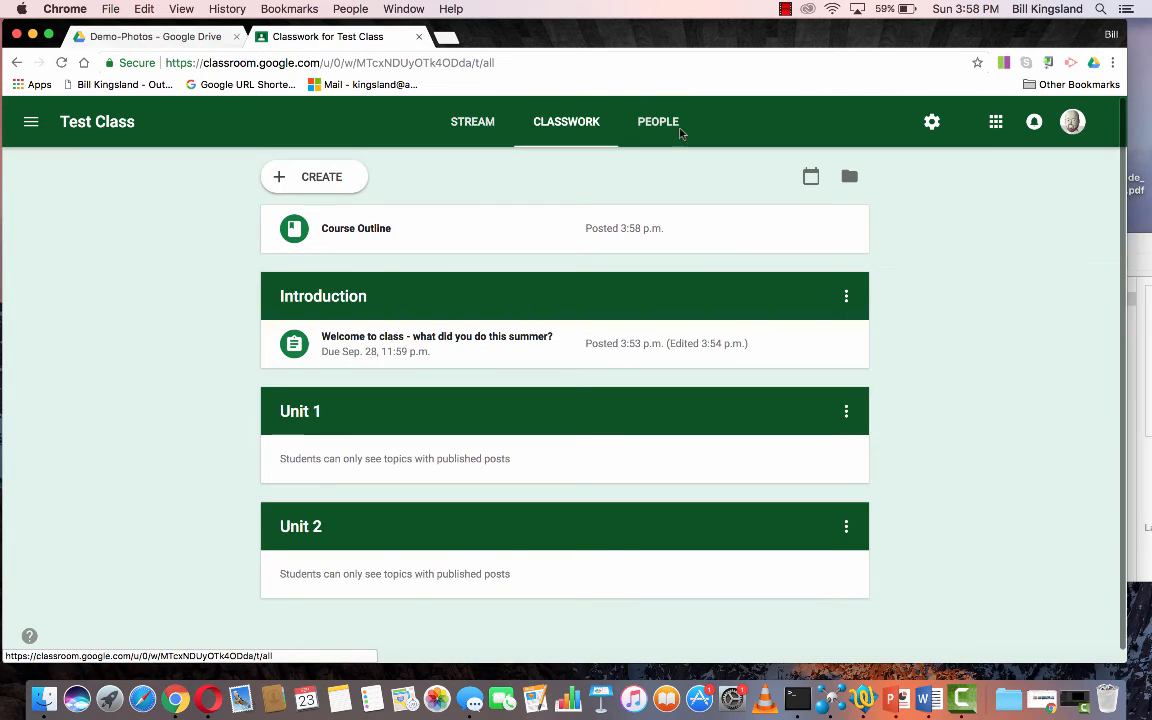
- Examine the files of the Intro folder in Finder for further class materials
left_click(1140, 334)
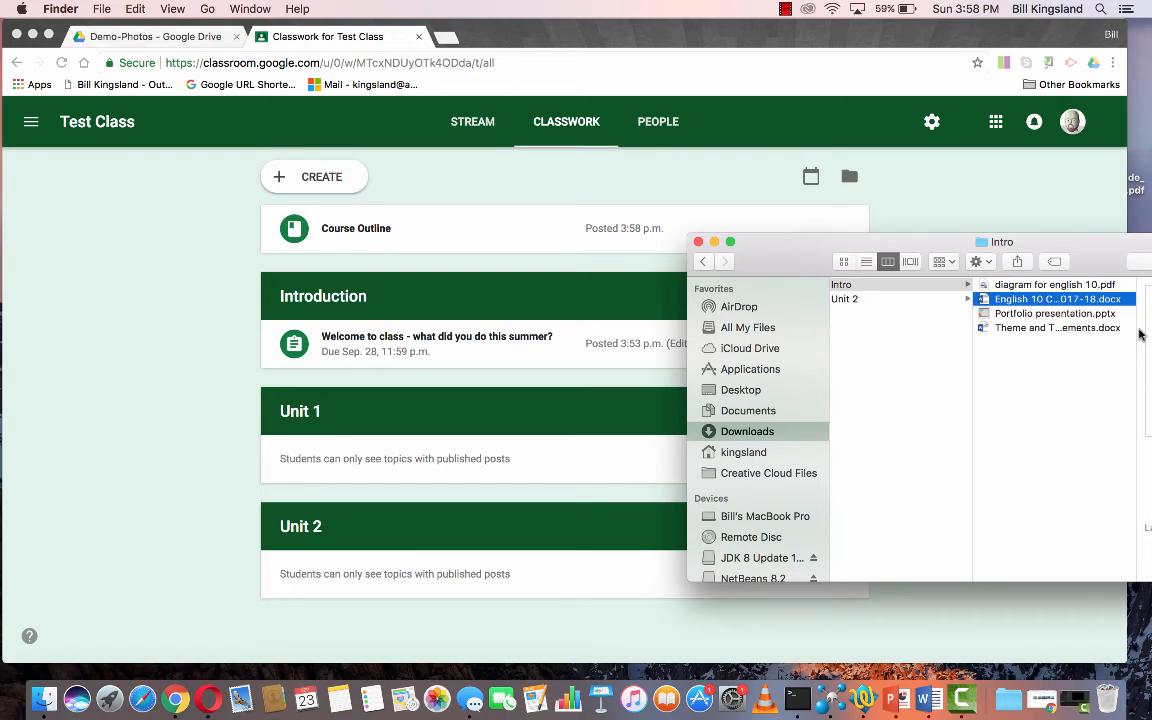
left_click(1043, 346)
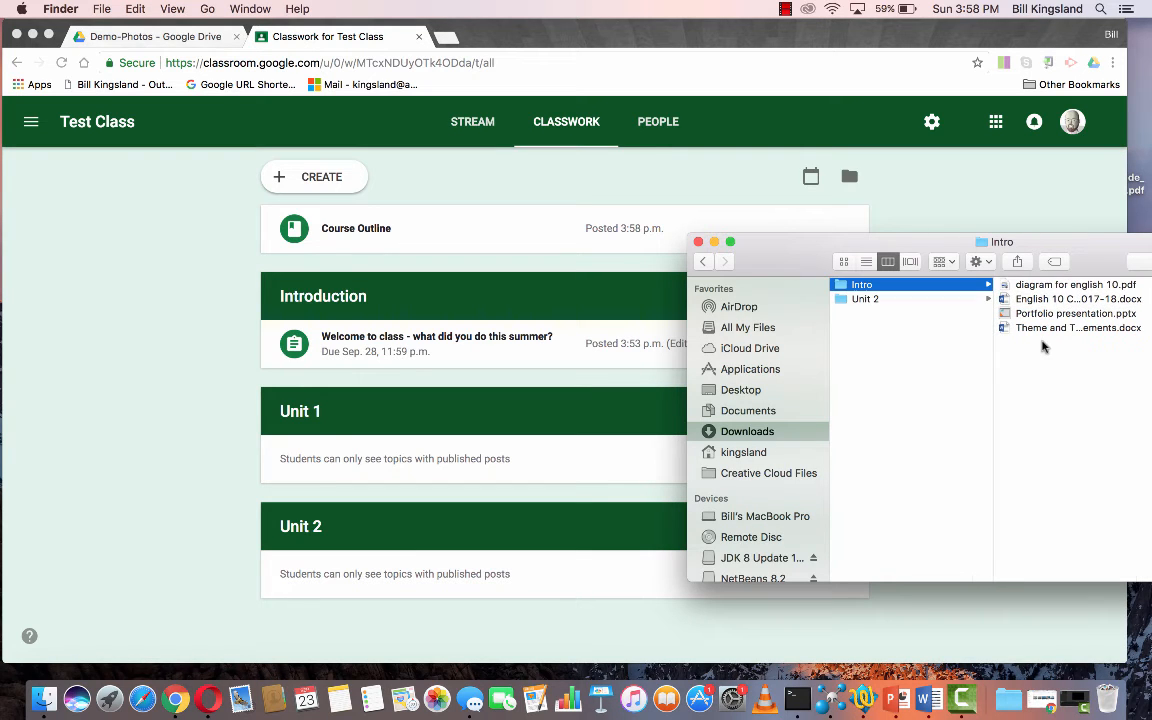
left_click(510, 302)
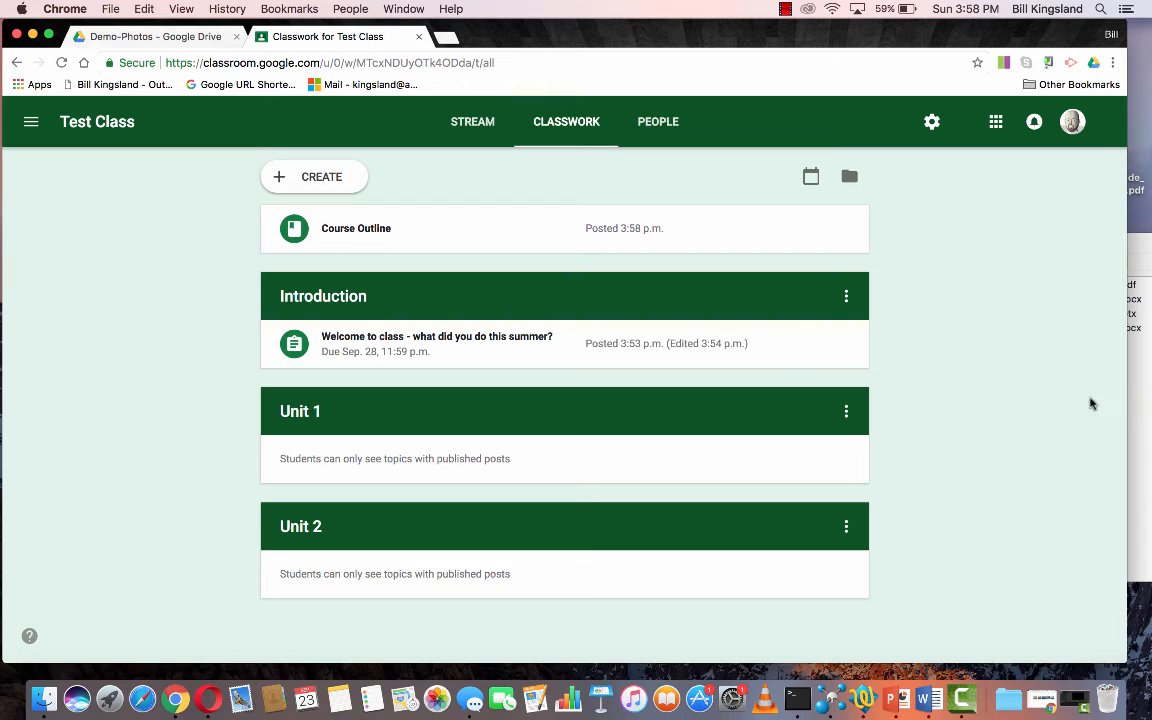
left_click(1137, 420)
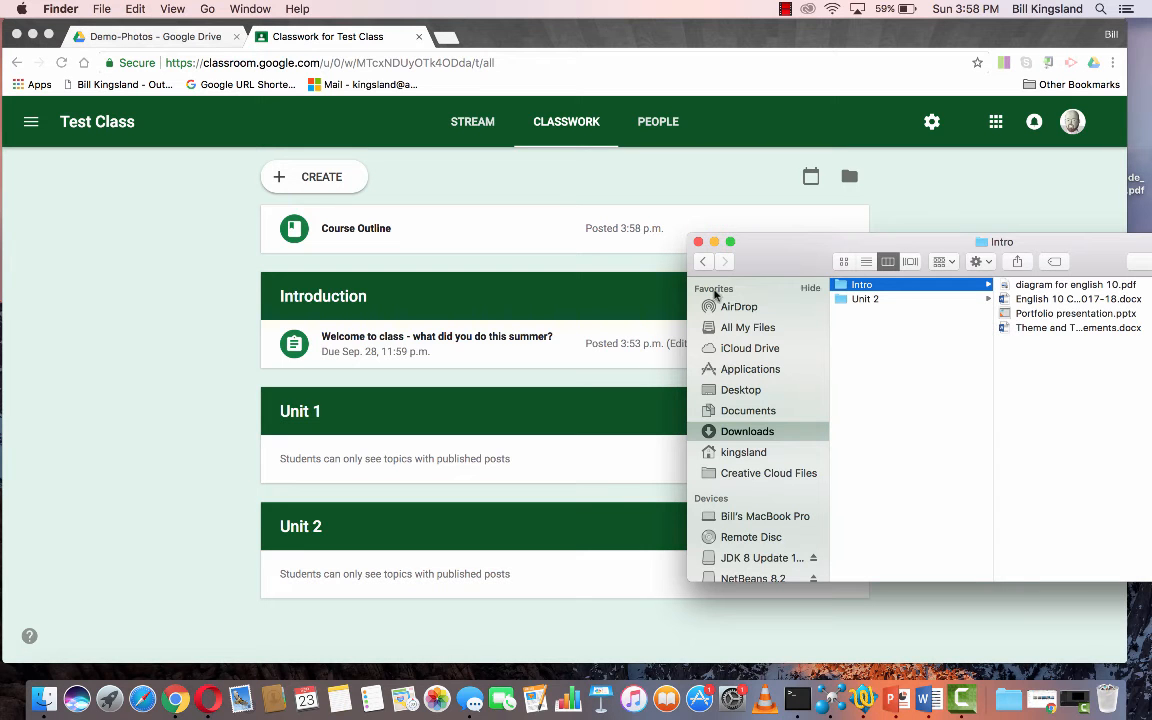
- Create another classwork material titled "Diagram for English" with the description "optional..."
left_click(323, 178)
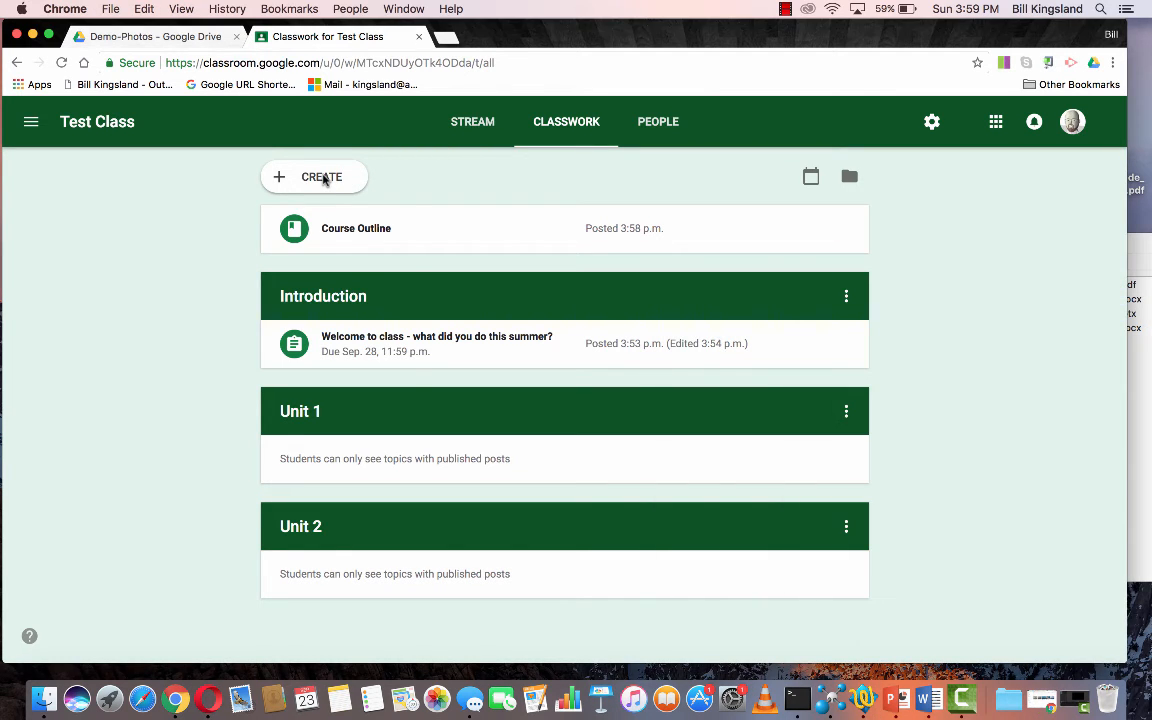
left_click(322, 178)
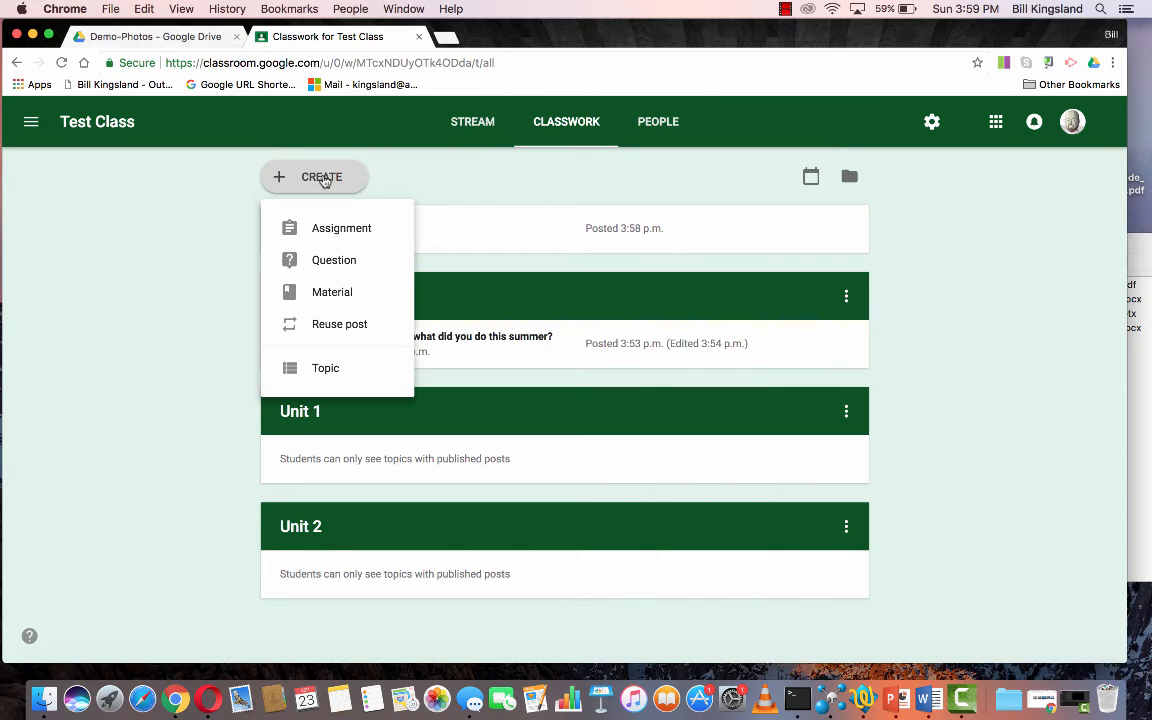
left_click(343, 294)
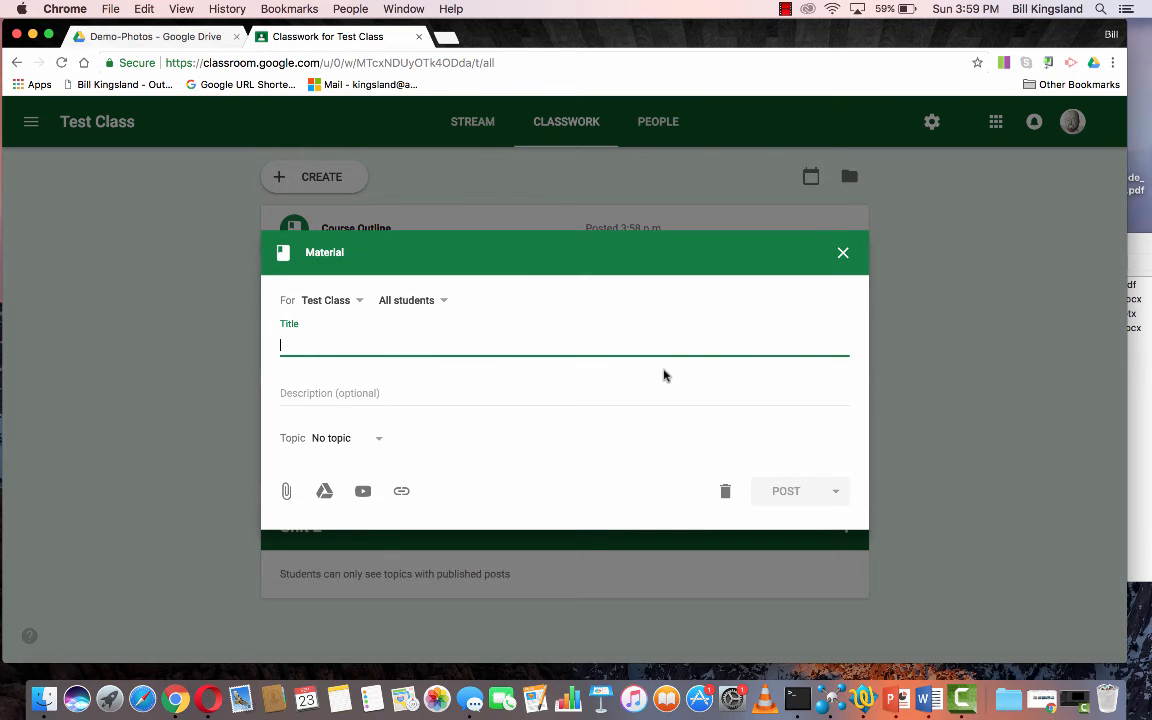
left_click(1142, 387)
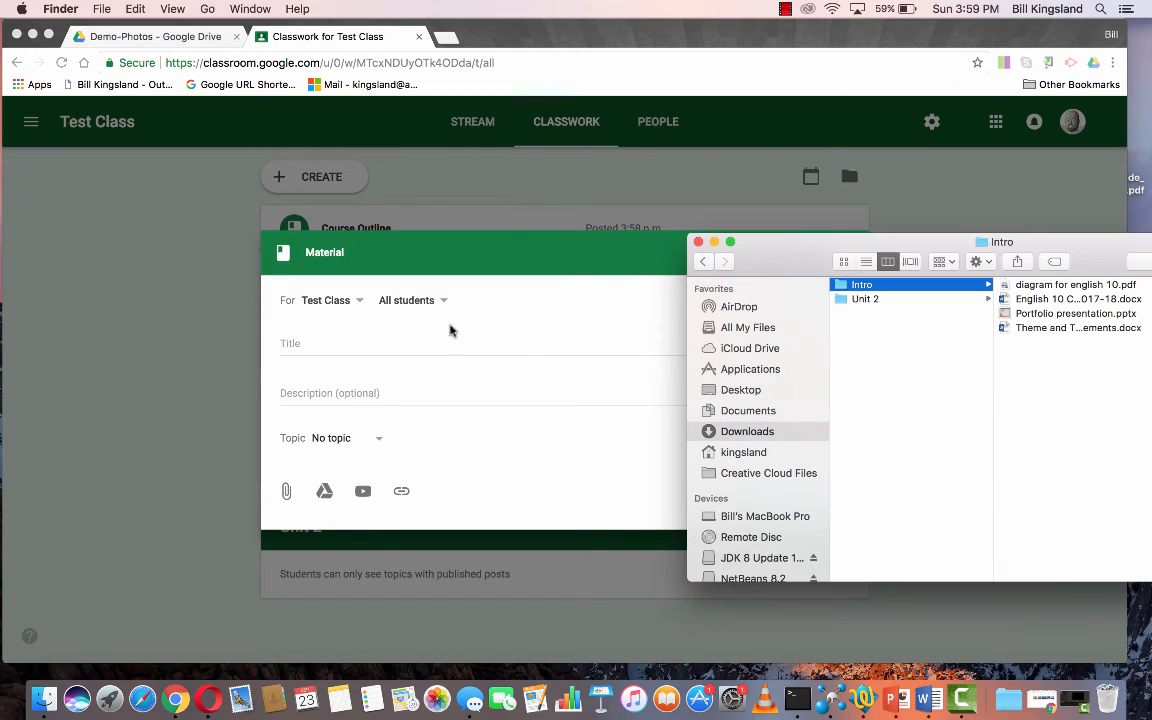
left_click(394, 347)
type("Diagram for")
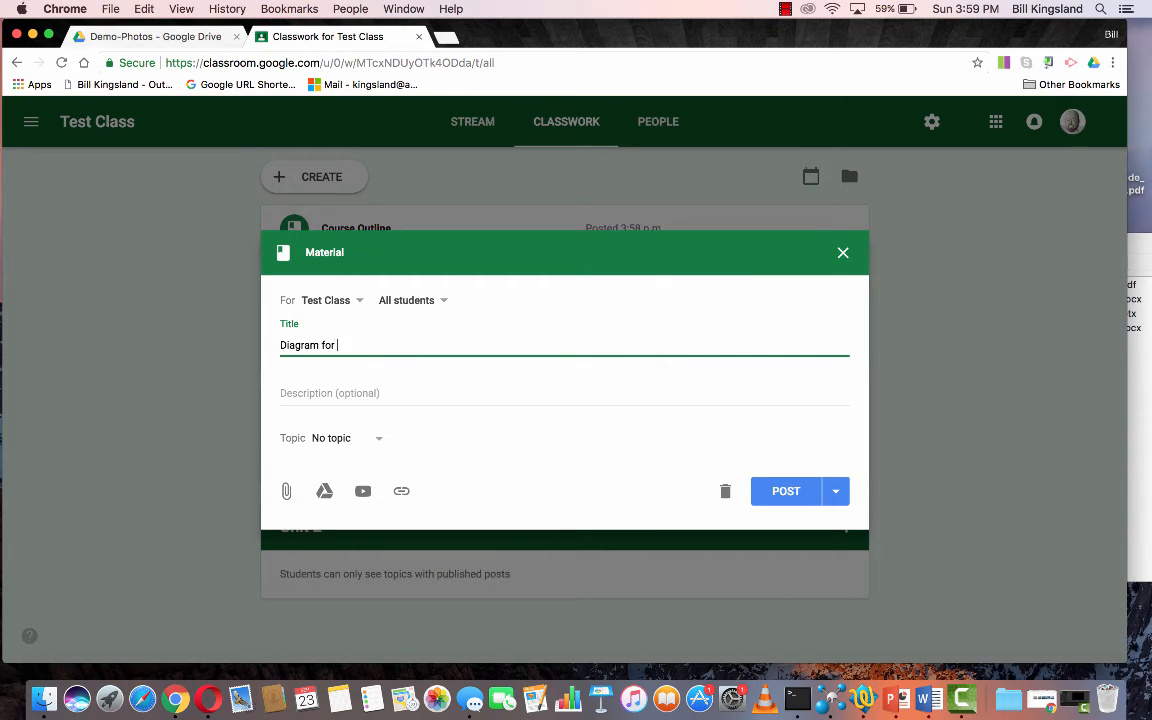
type(" English")
left_click(368, 397)
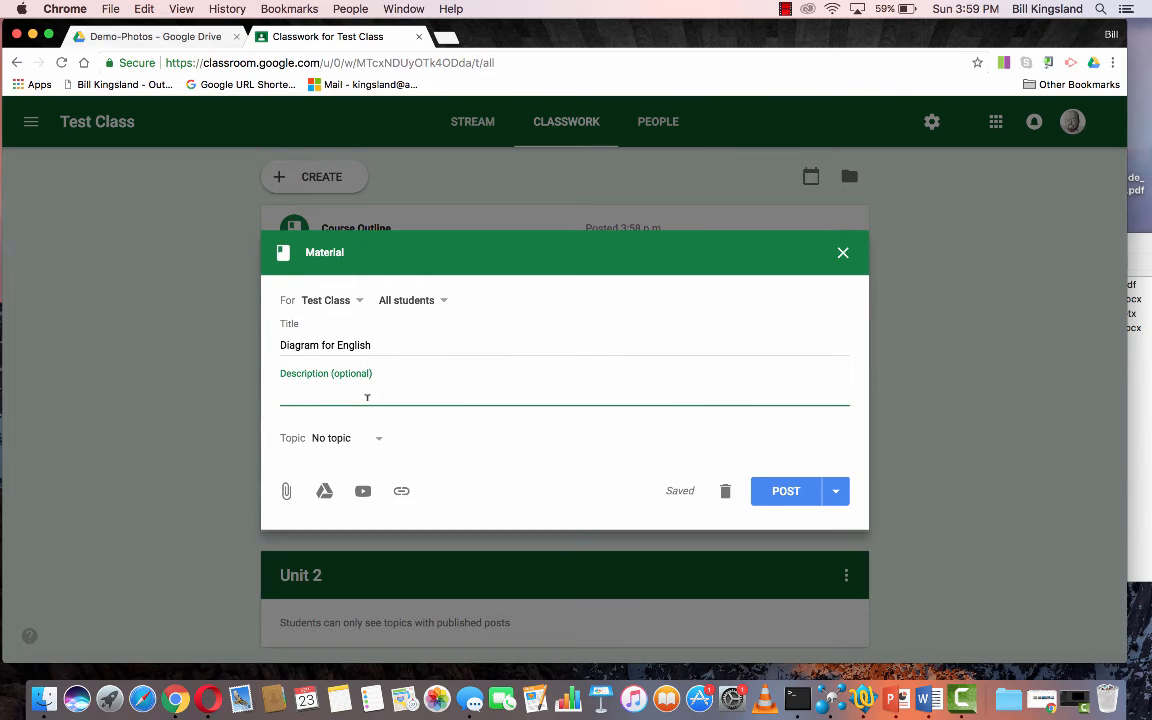
type("optional...")
- Upload diagram for english 10.pdf from the Intro folder in Finder as the Diagram for English material's attachment
left_click(287, 491)
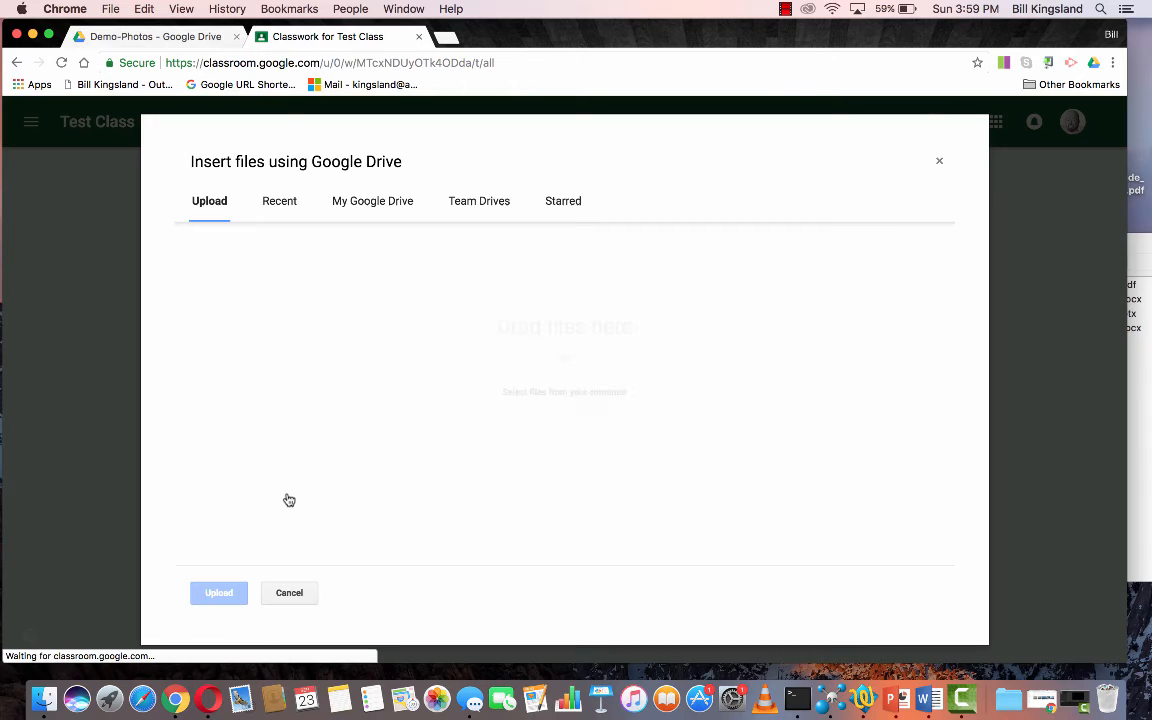
left_click(1140, 396)
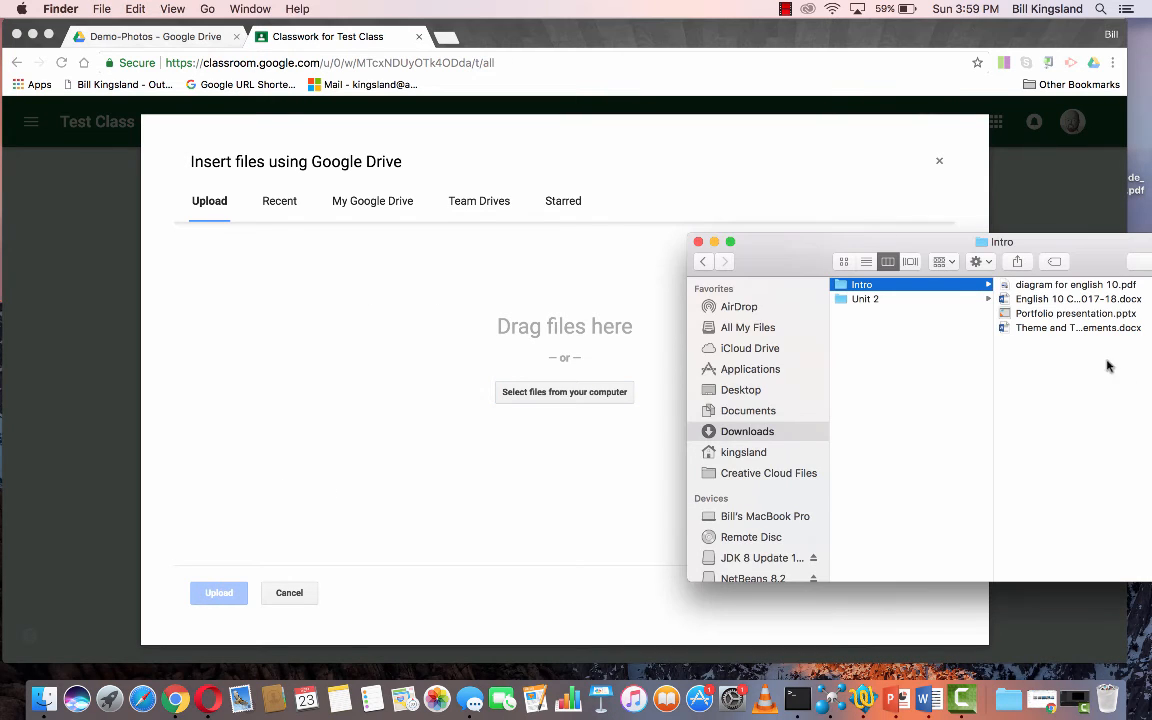
left_click(1081, 299)
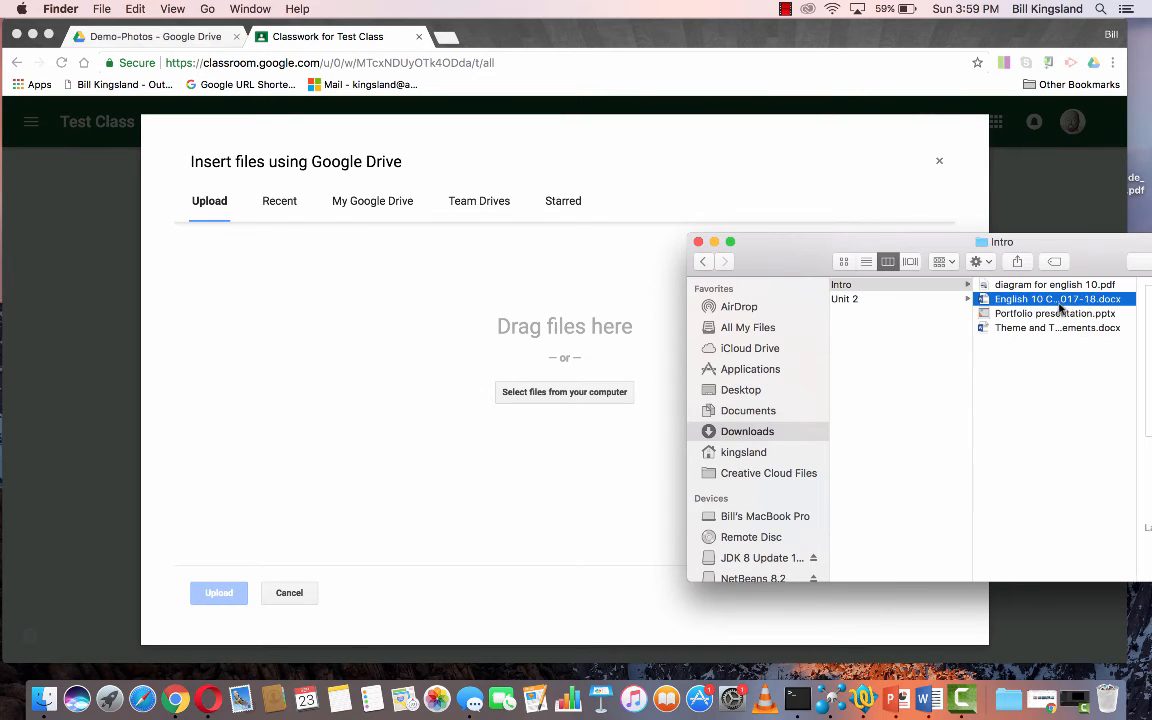
left_click(1055, 286)
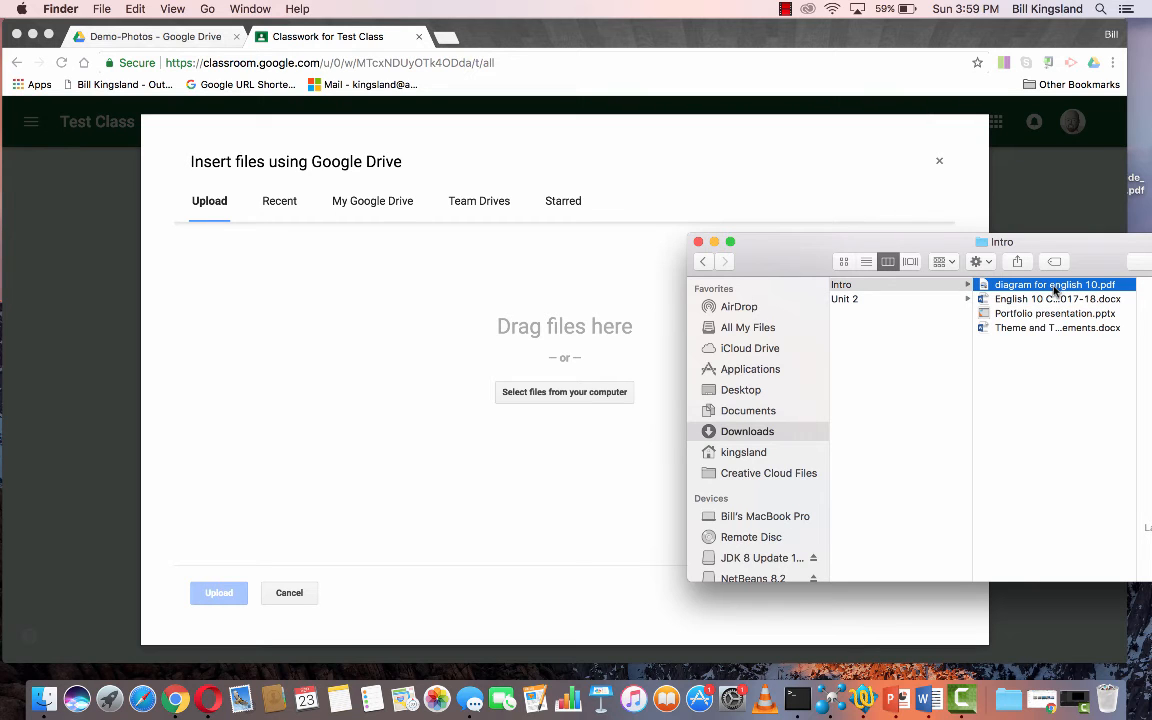
left_click_drag(1055, 290, 594, 400)
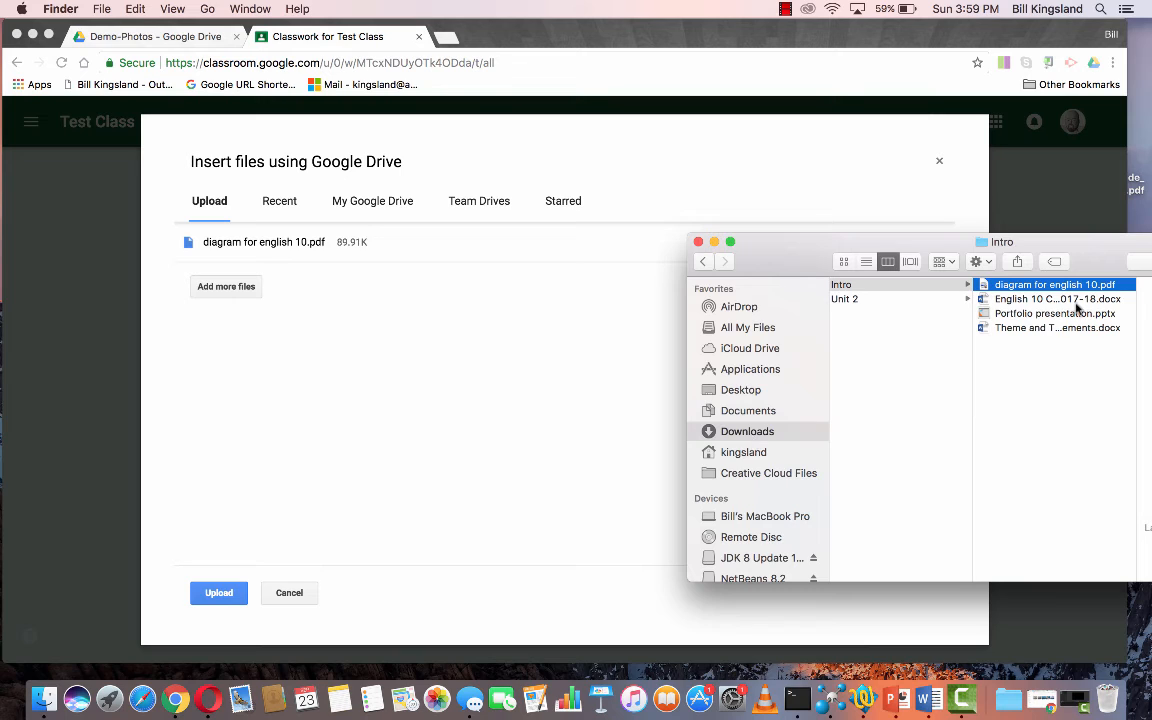
left_click(319, 540)
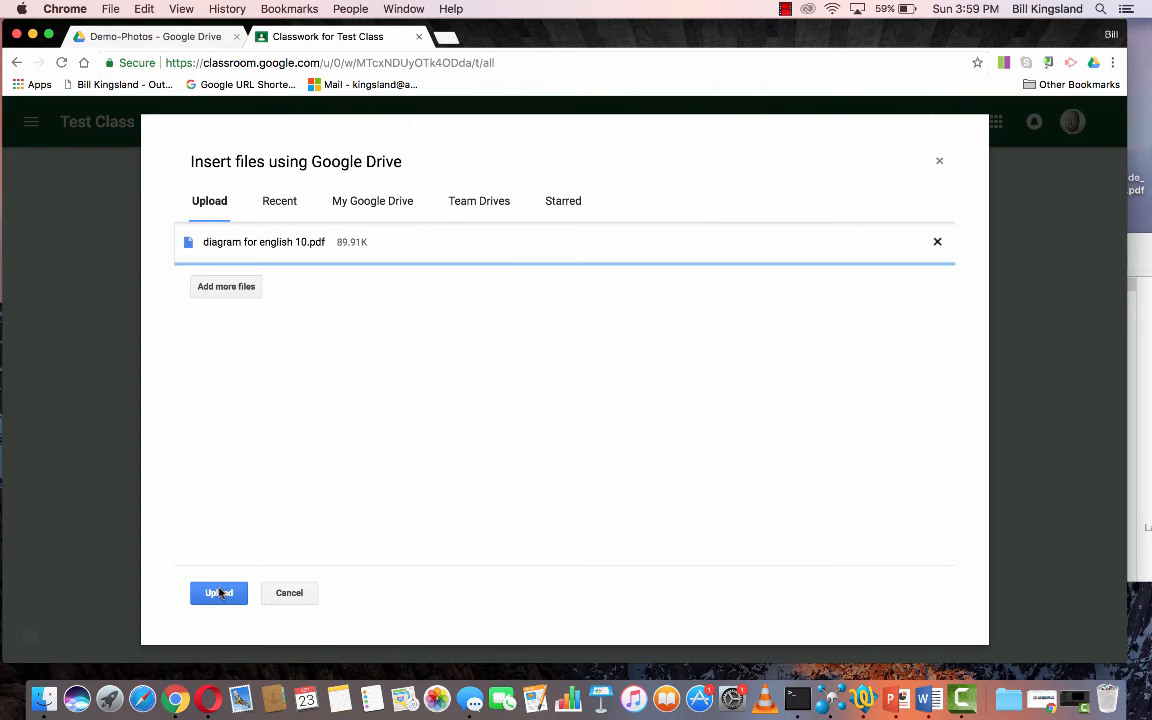
left_click(220, 593)
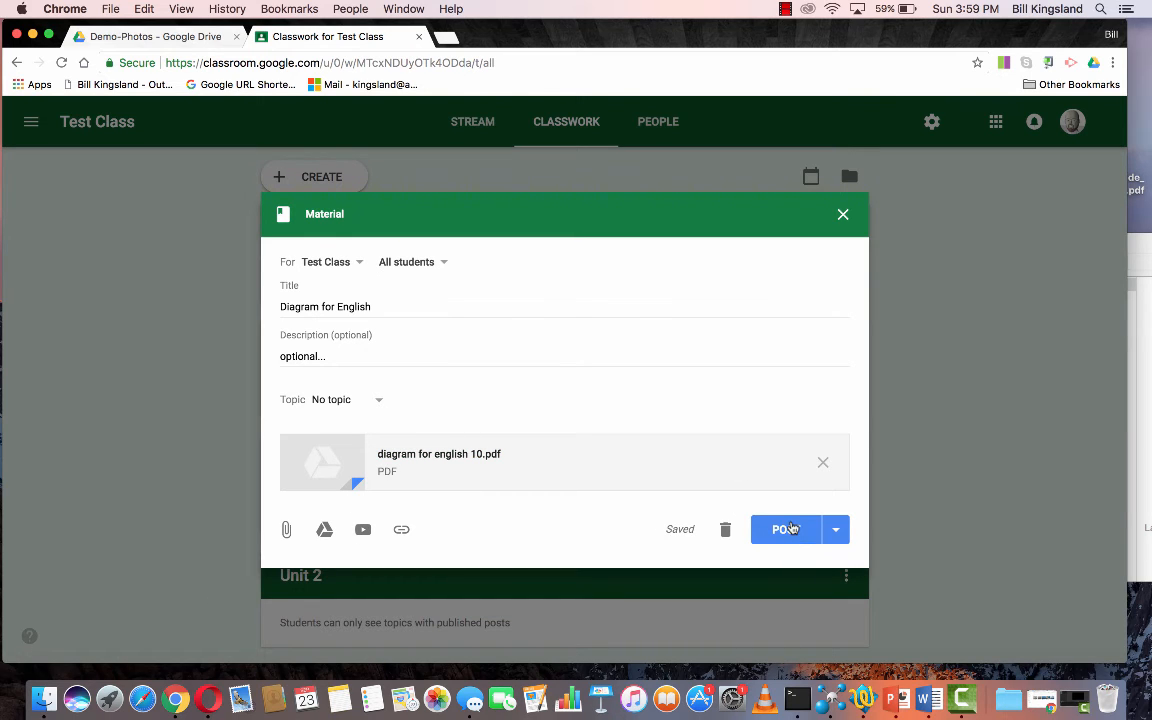
- Assign the Diagram for English material to the Introduction topic and post it
left_click(382, 402)
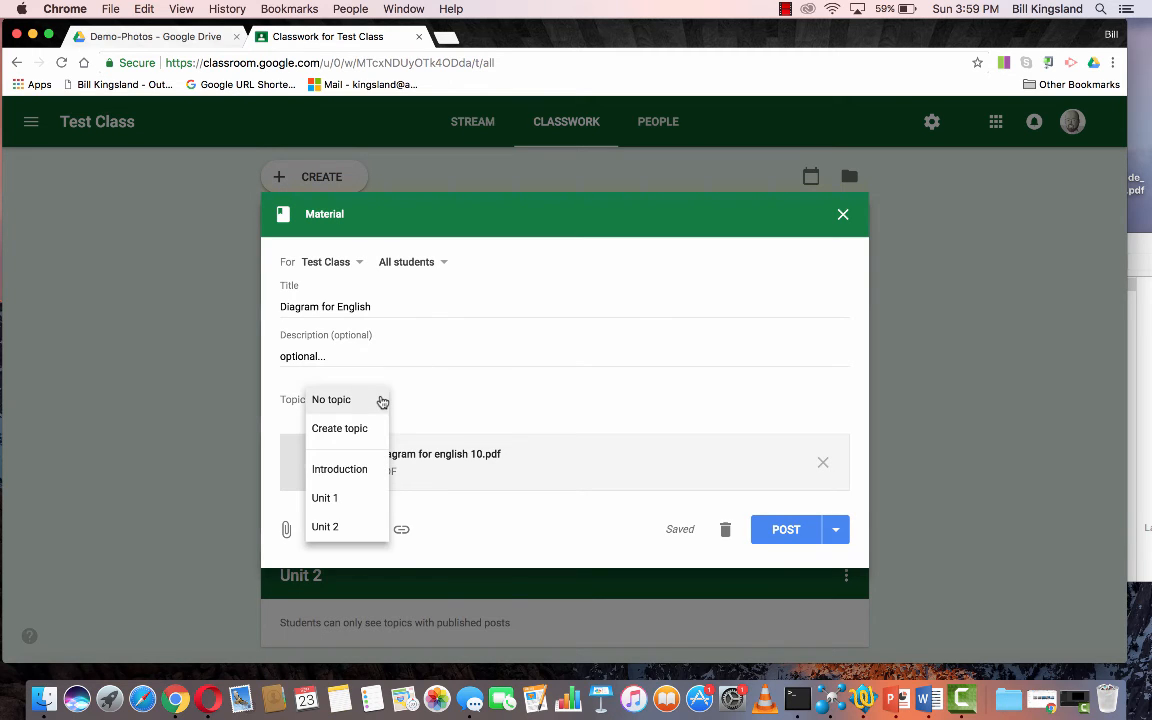
left_click(348, 469)
left_click(789, 529)
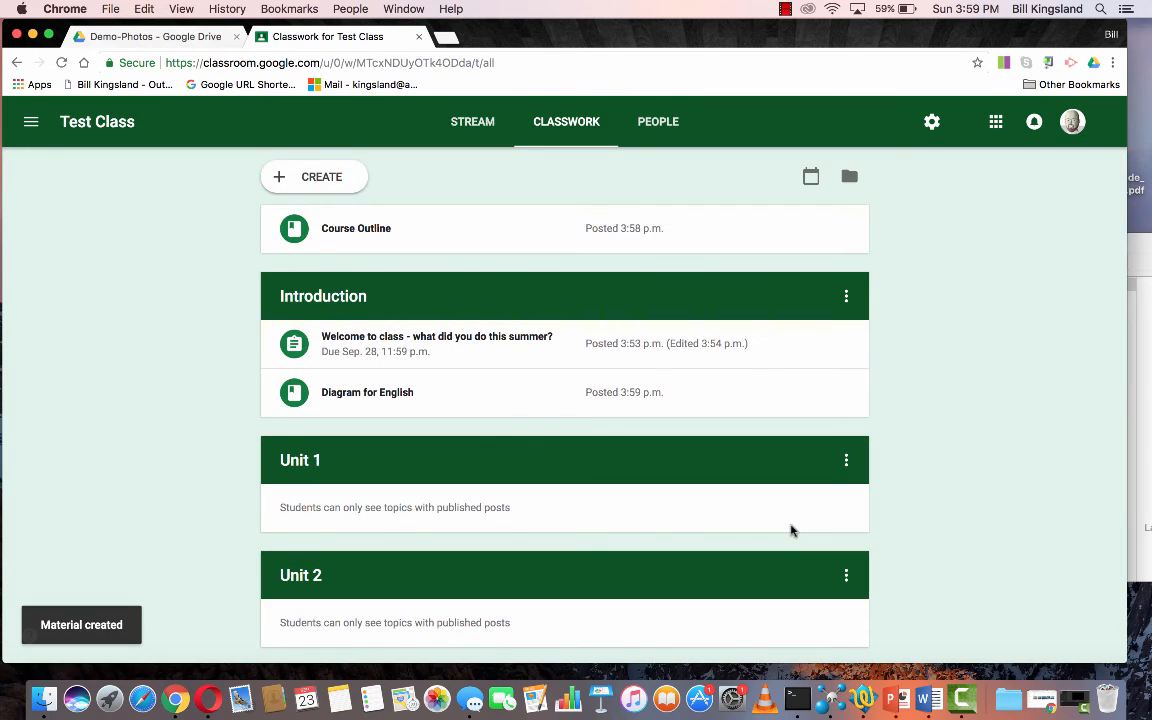
- Create another classwork material titled "Portfolio Presentation" with the description "whatever..."
left_click(308, 180)
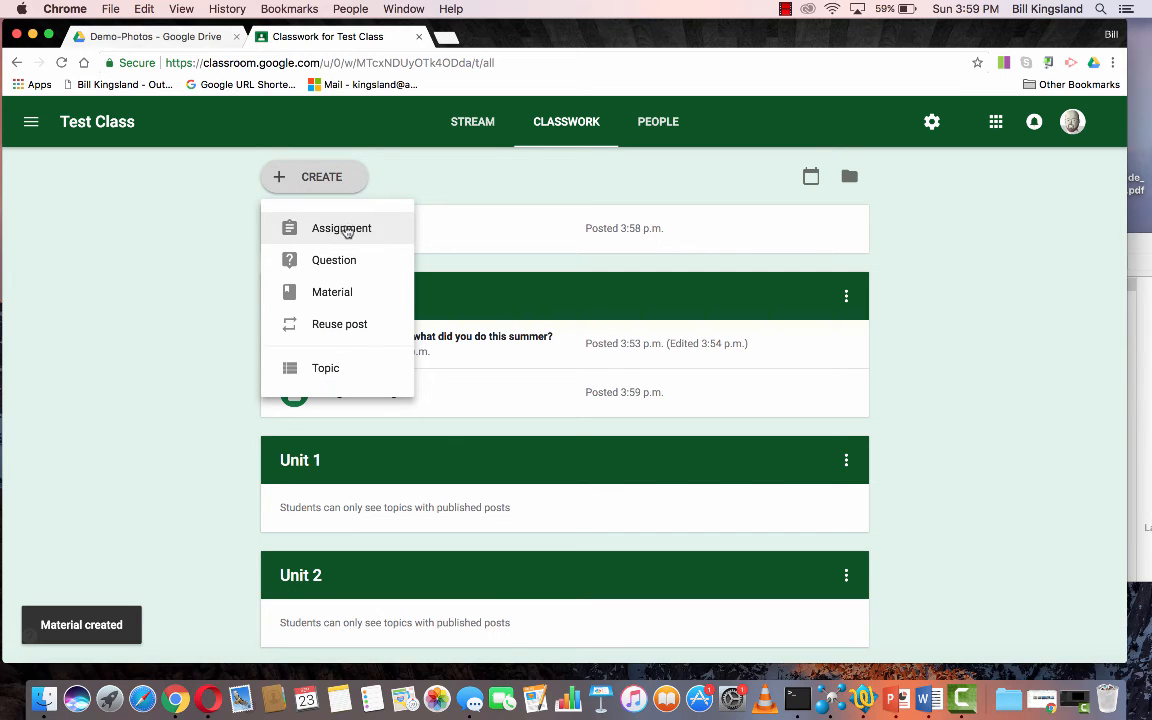
left_click(330, 292)
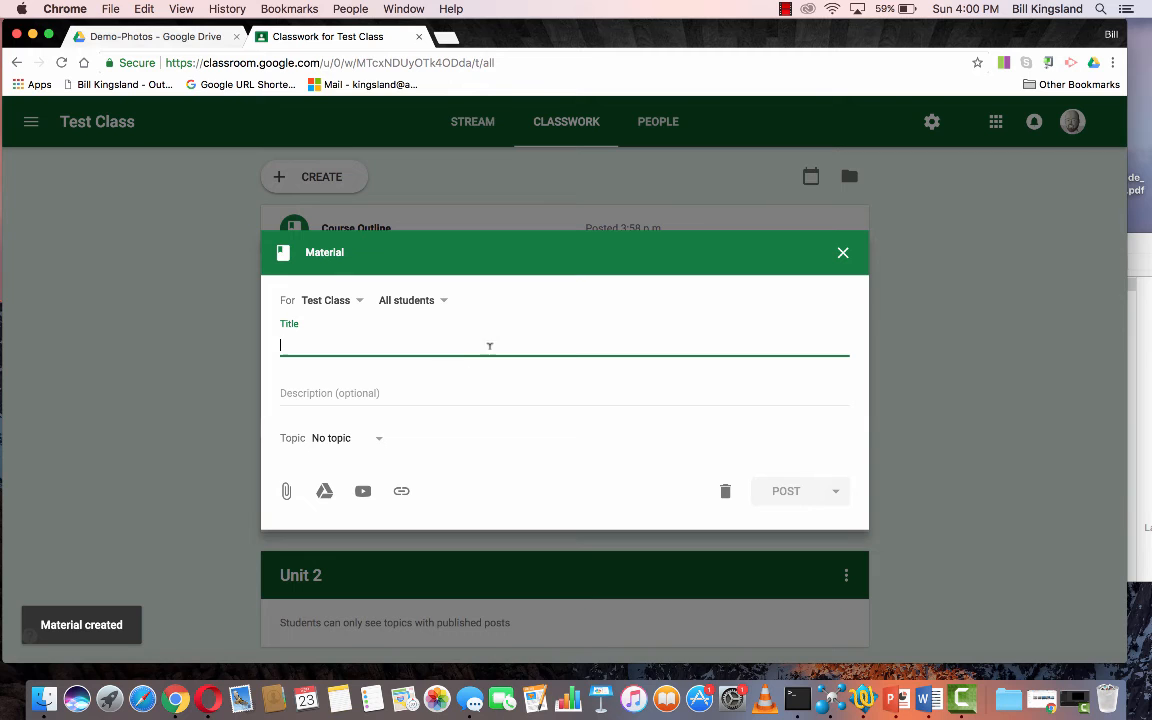
left_click(1145, 395)
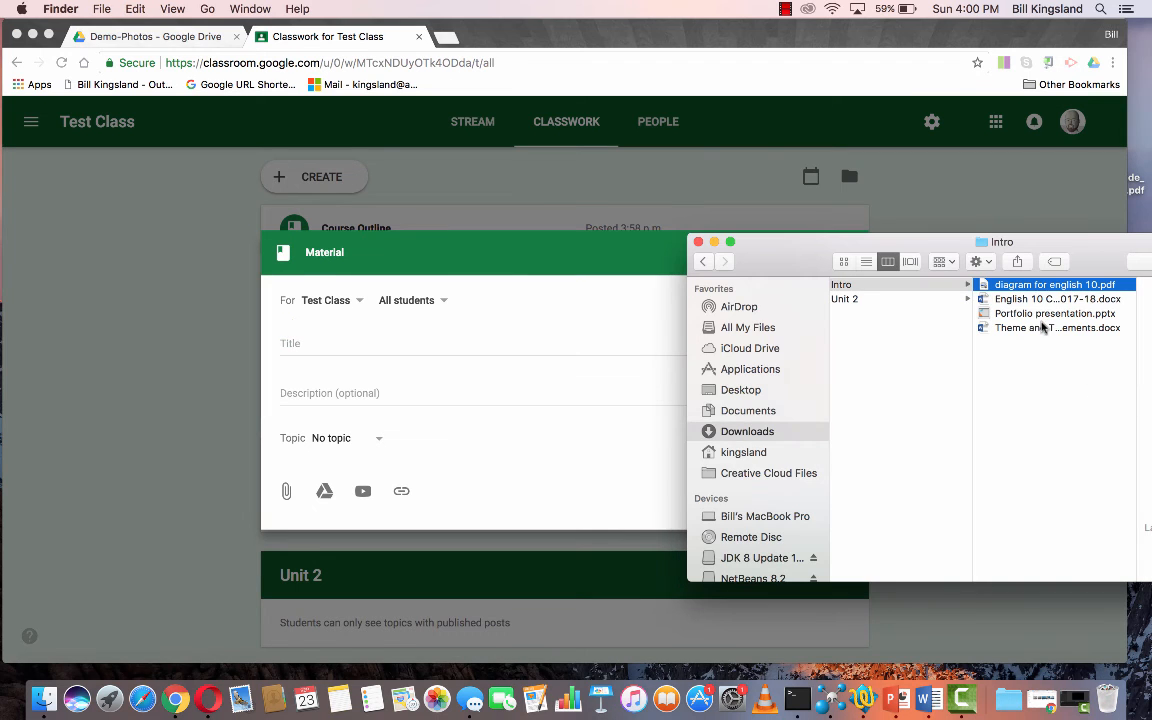
left_click(1068, 302)
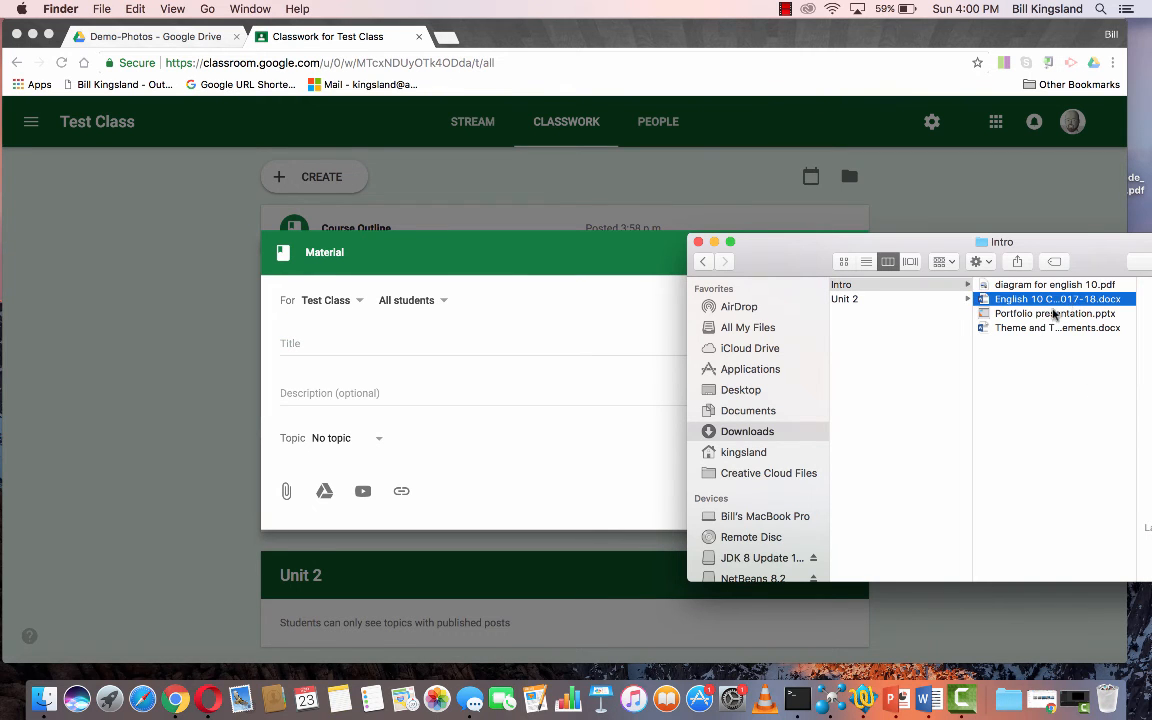
left_click(1049, 314)
left_click(452, 346)
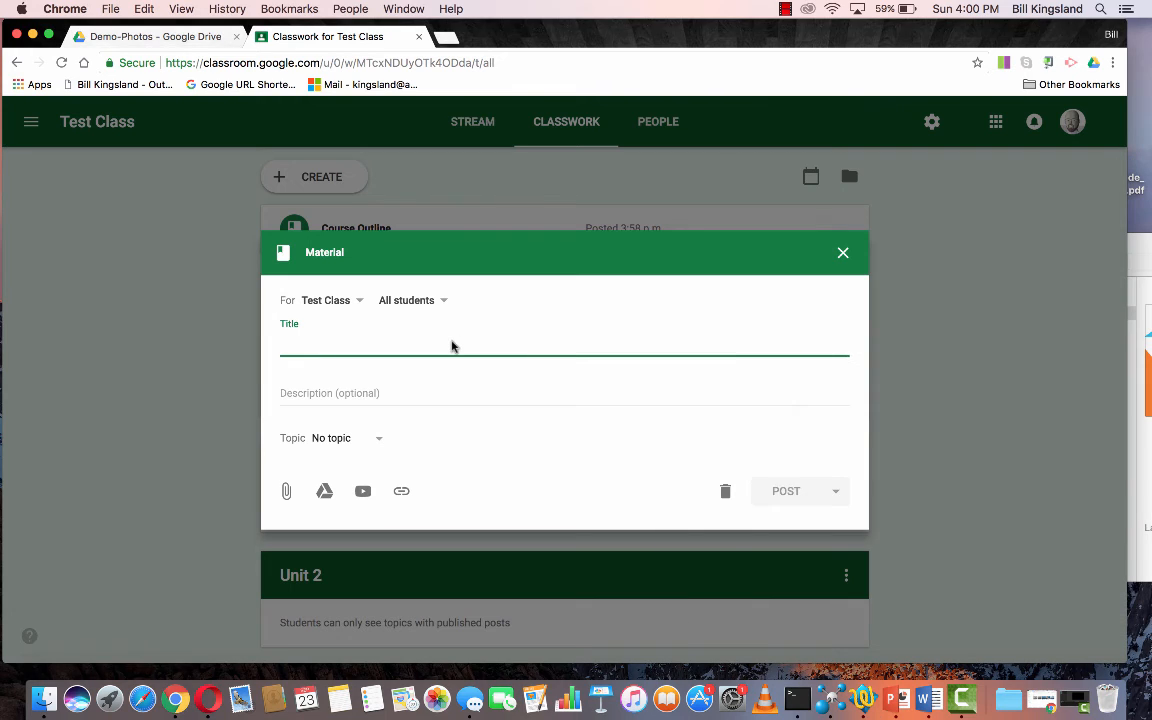
type("Portfolio Presentation")
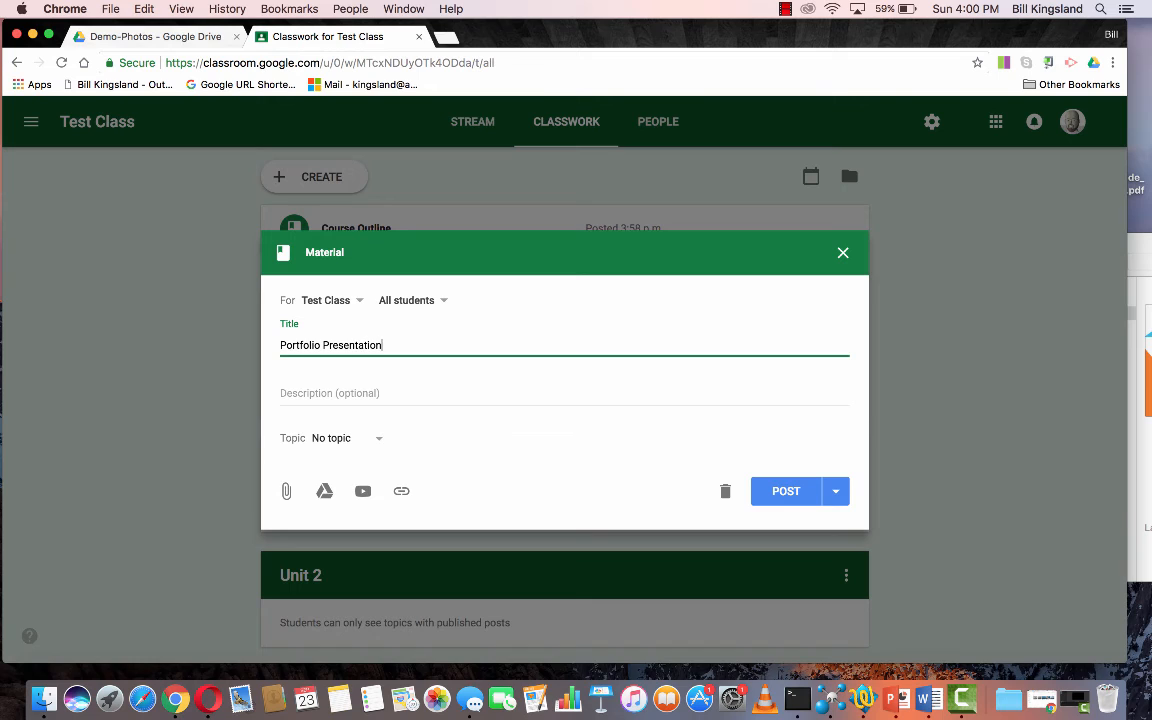
left_click(386, 383)
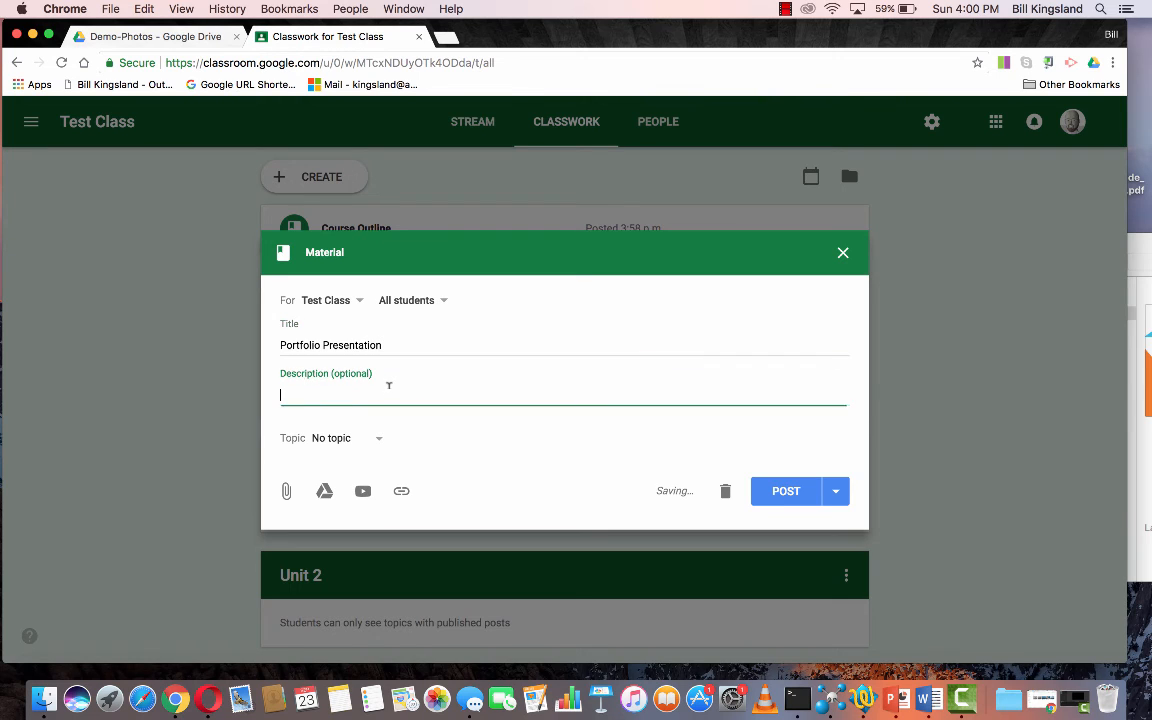
type("whatever...")
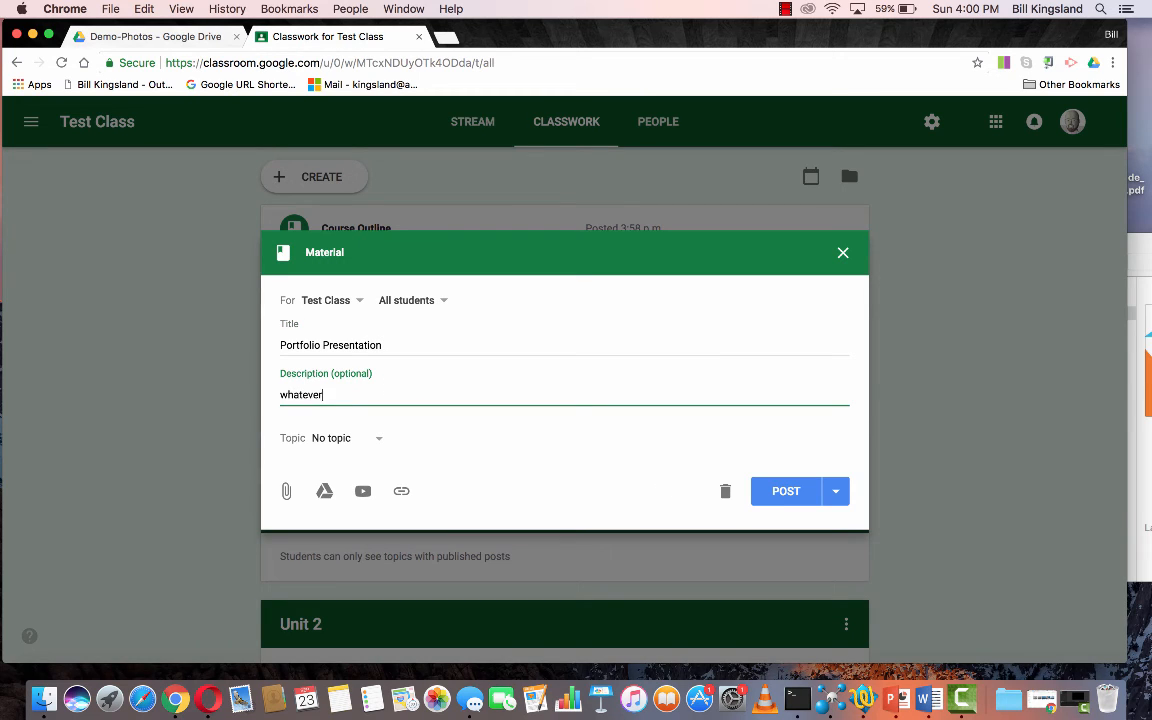
- Upload Portfolio presentation.pptx from the Intro folder in Finder as the Portfolio Presentation material's attachment
left_click(287, 497)
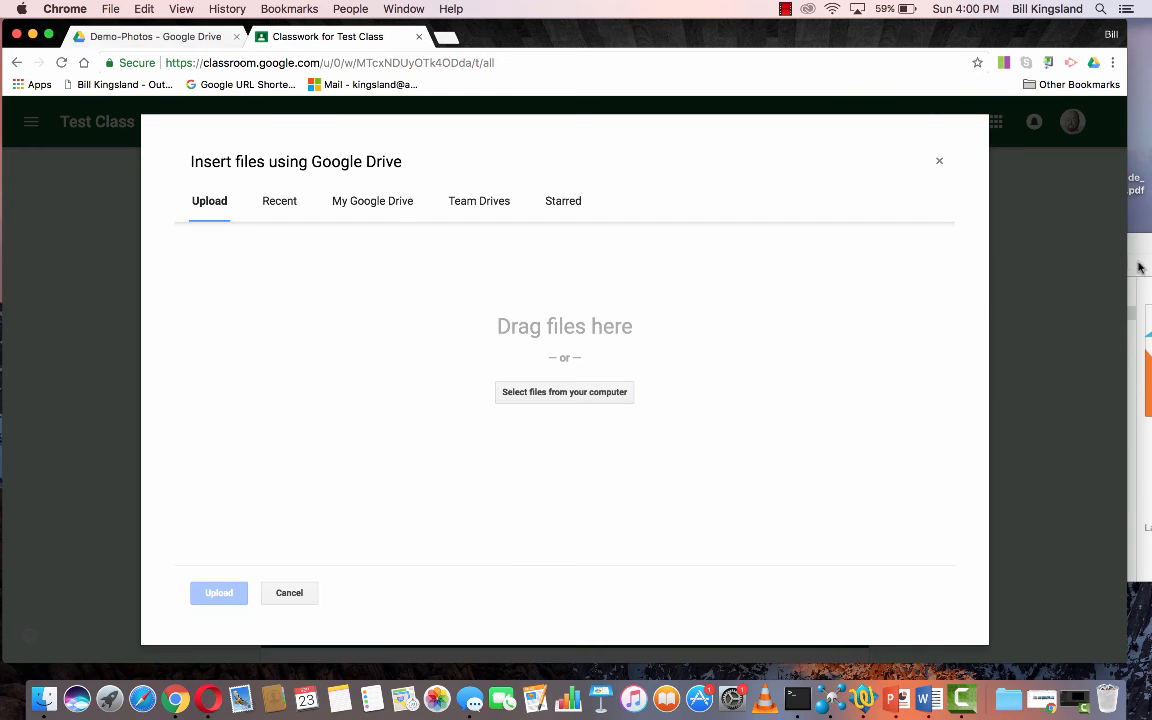
left_click(1141, 258)
left_click(1037, 313)
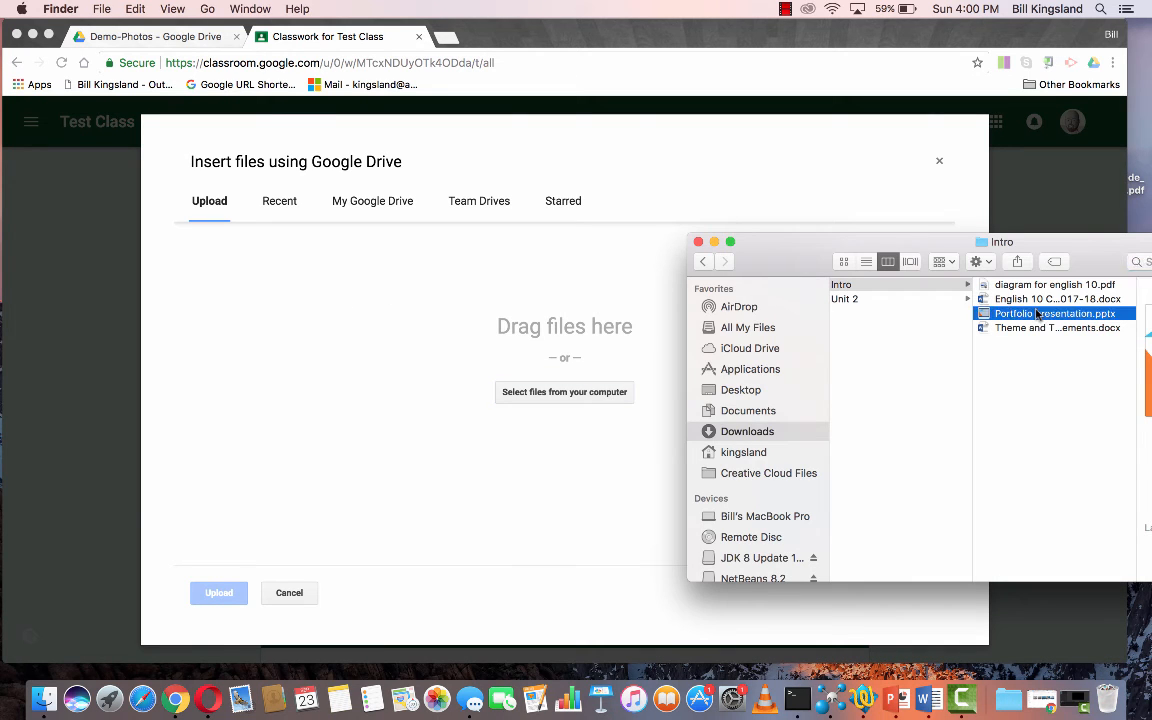
left_click(1067, 411)
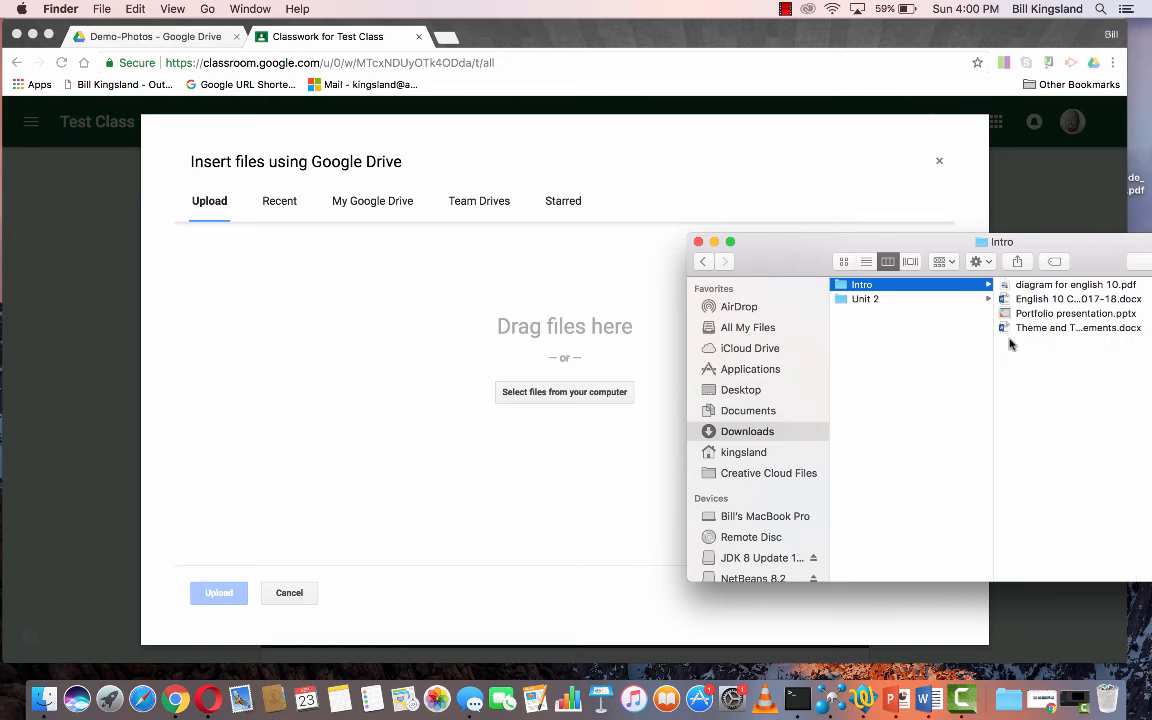
left_click_drag(1030, 318, 557, 385)
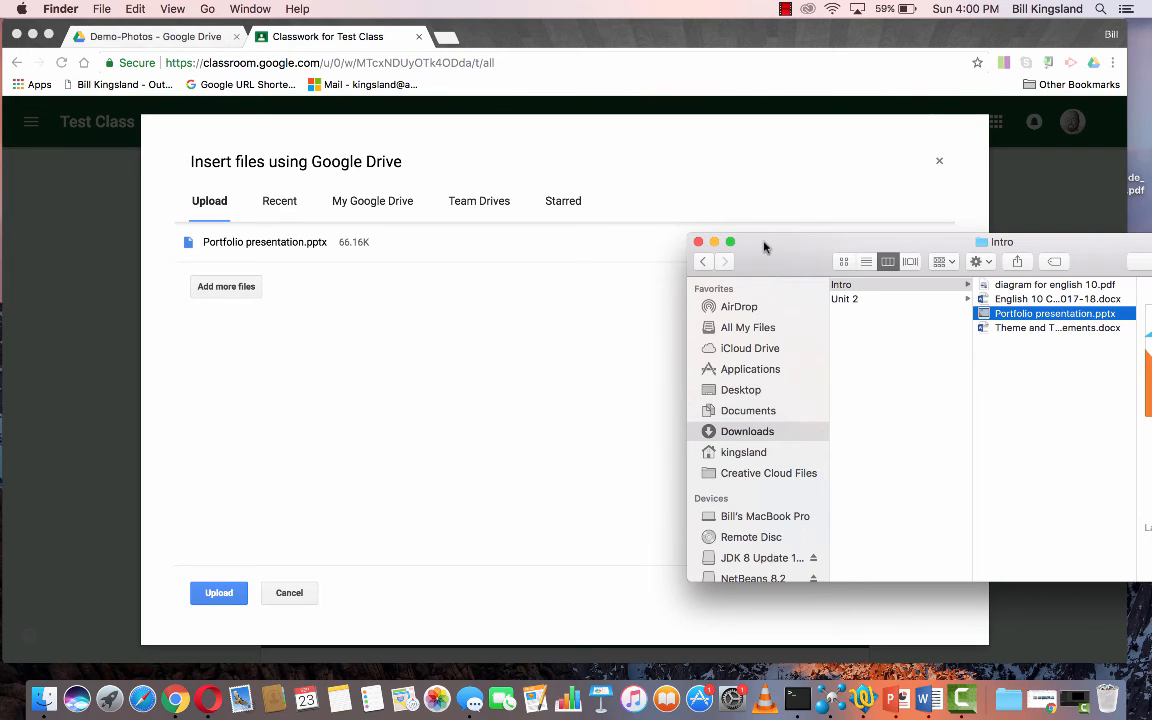
left_click(676, 185)
left_click(221, 594)
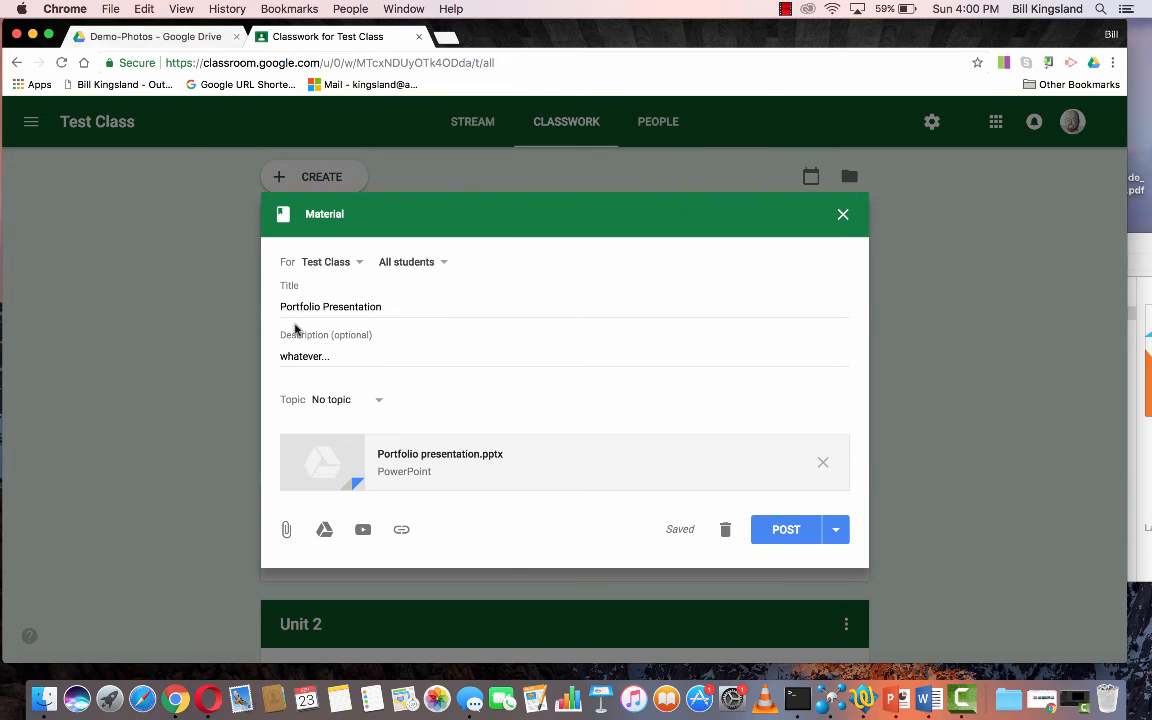
- Assign the Portfolio Presentation material to the Introduction topic and post it
left_click(380, 402)
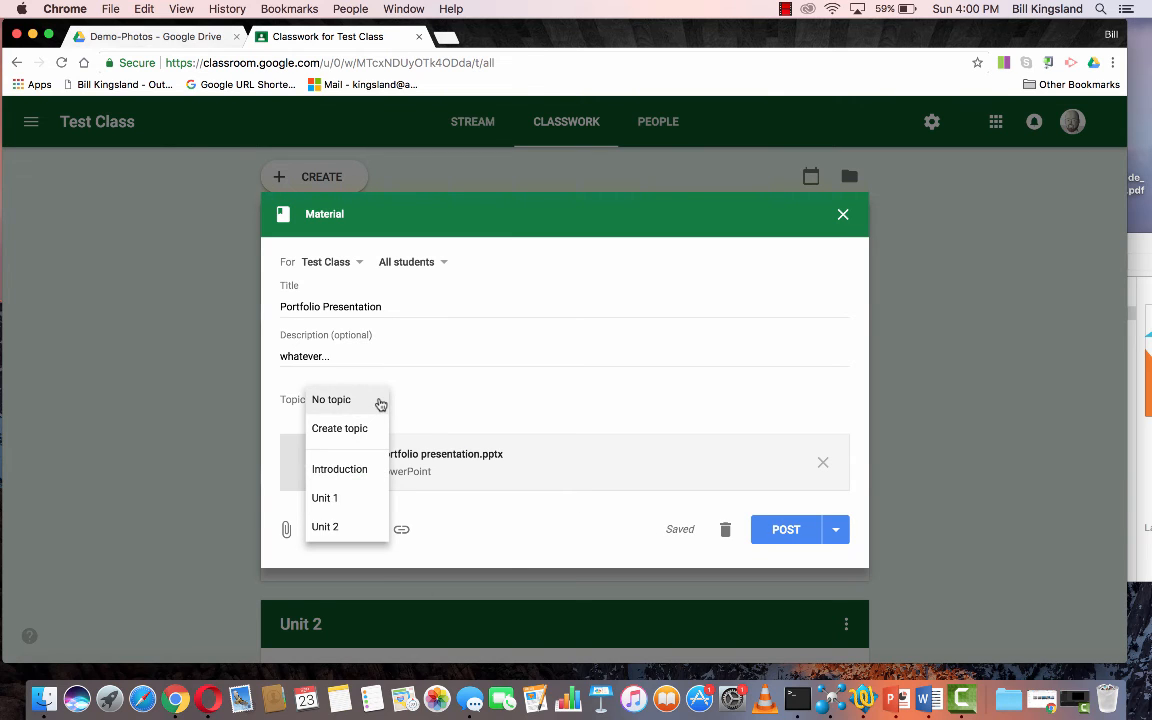
left_click(345, 469)
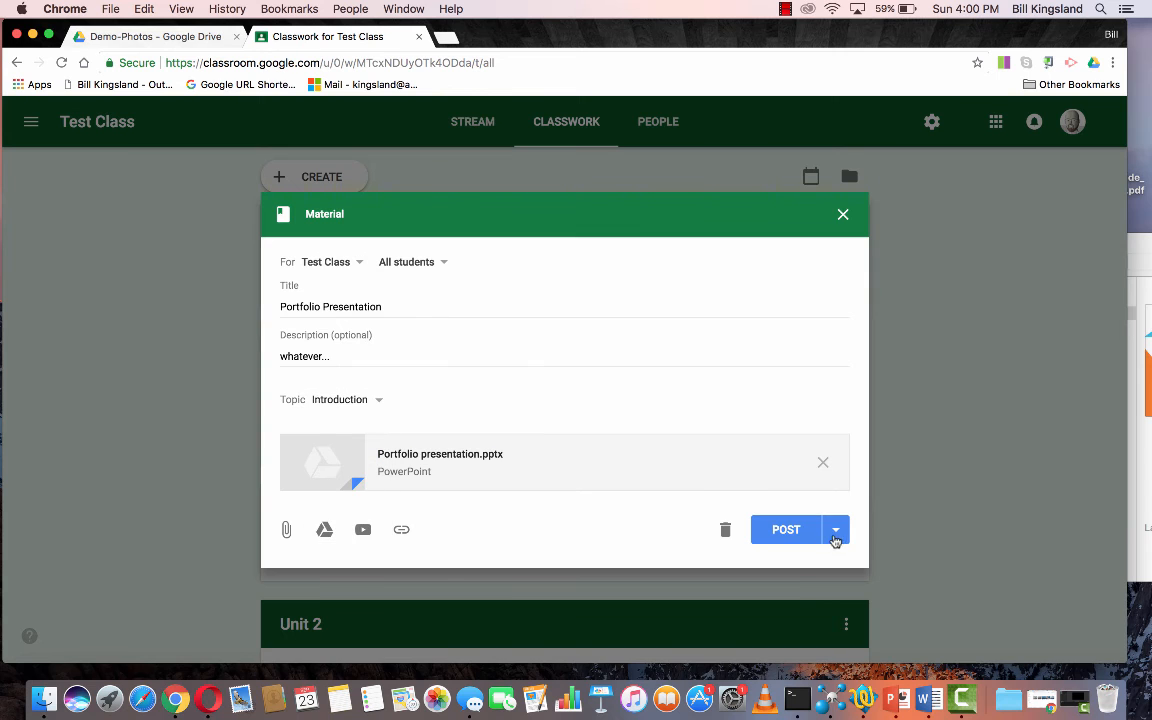
left_click(797, 528)
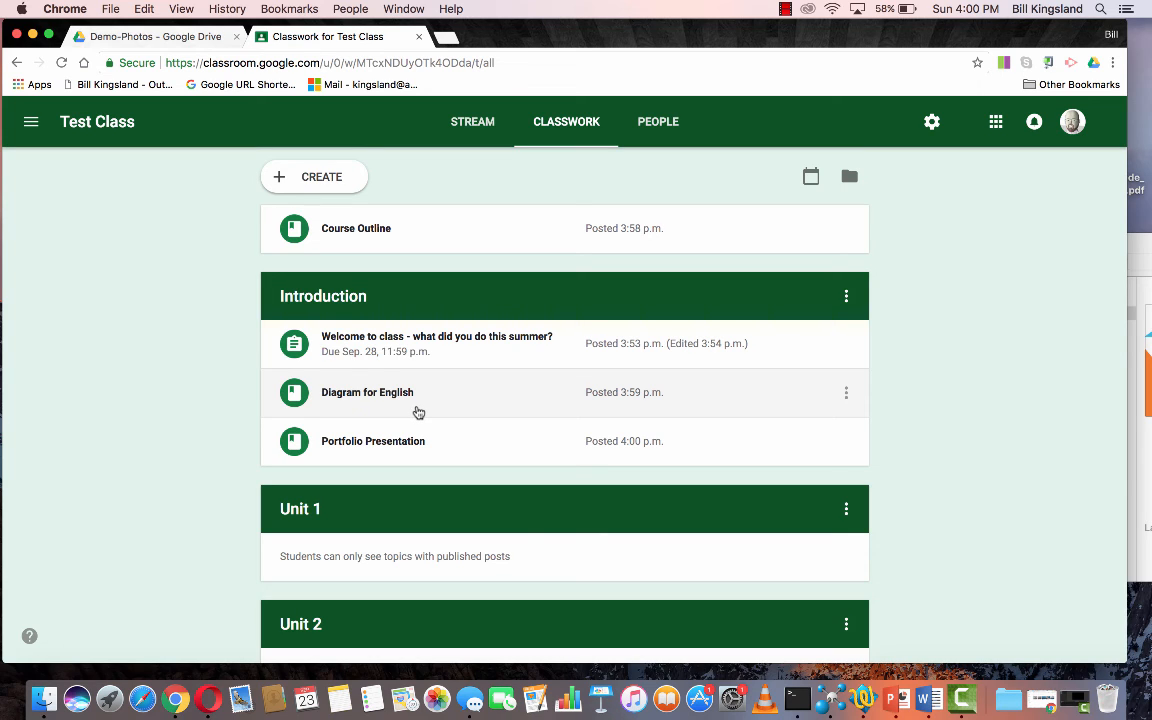
- Create a classwork assignment titled "Homework" with the instructions "Please see each assignment for each day:"
left_click(317, 179)
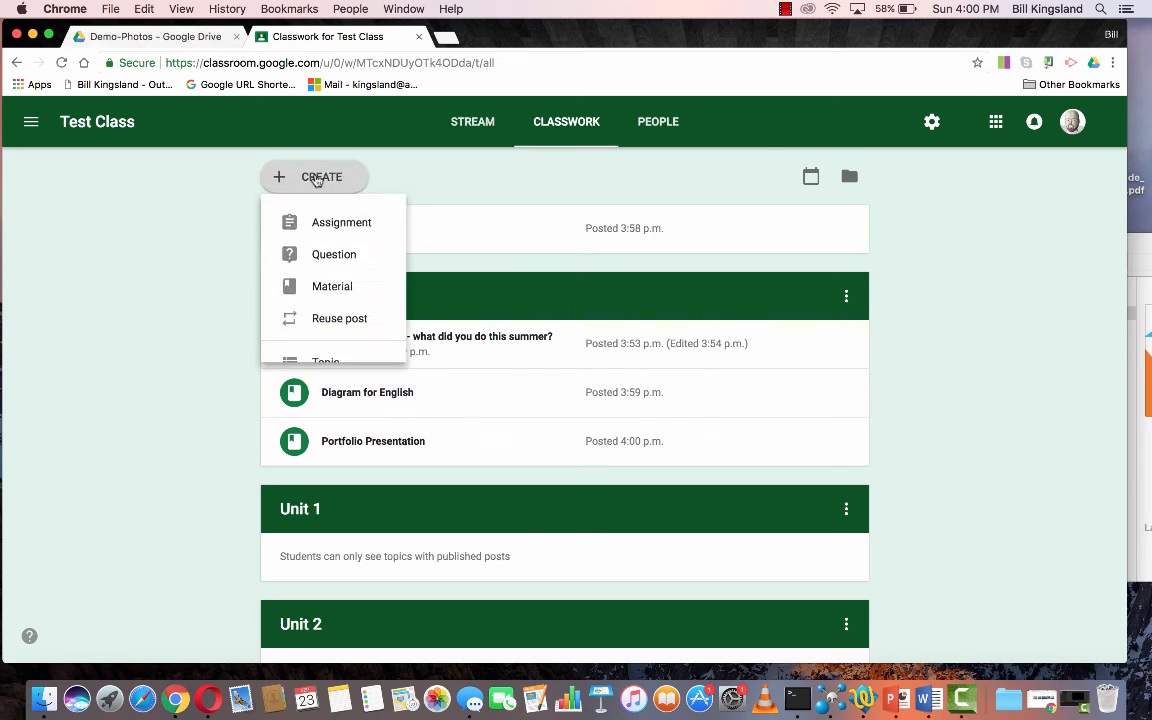
left_click(360, 235)
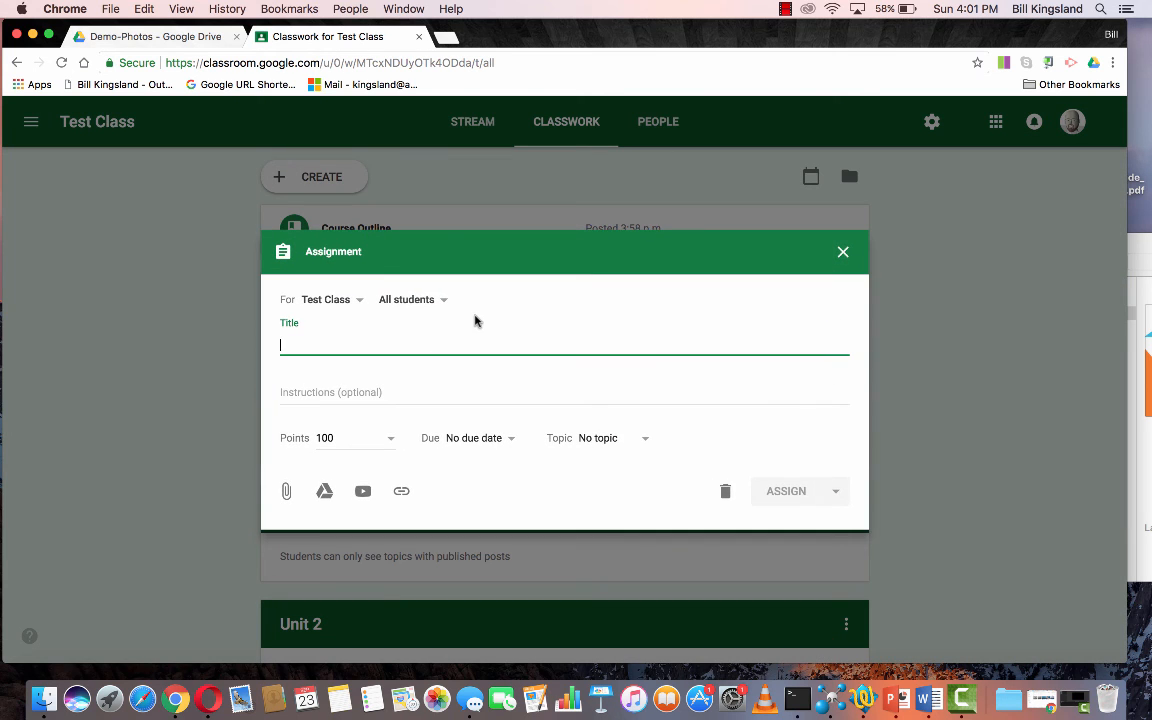
type("Homework")
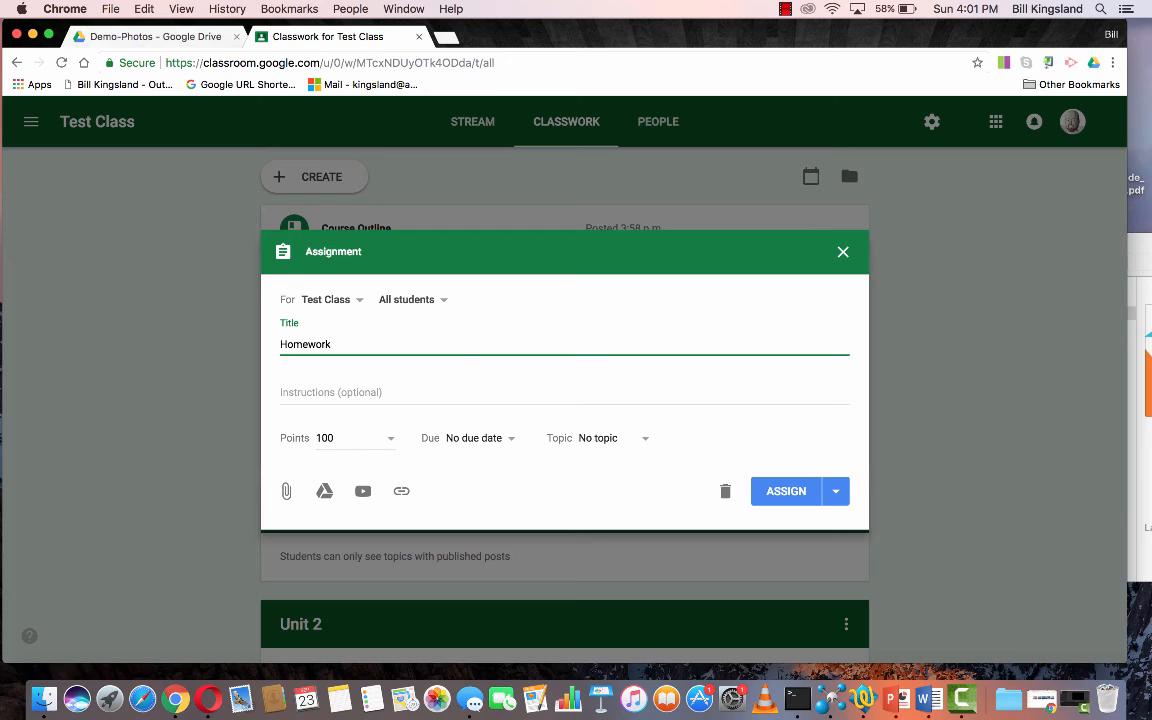
left_click(390, 386)
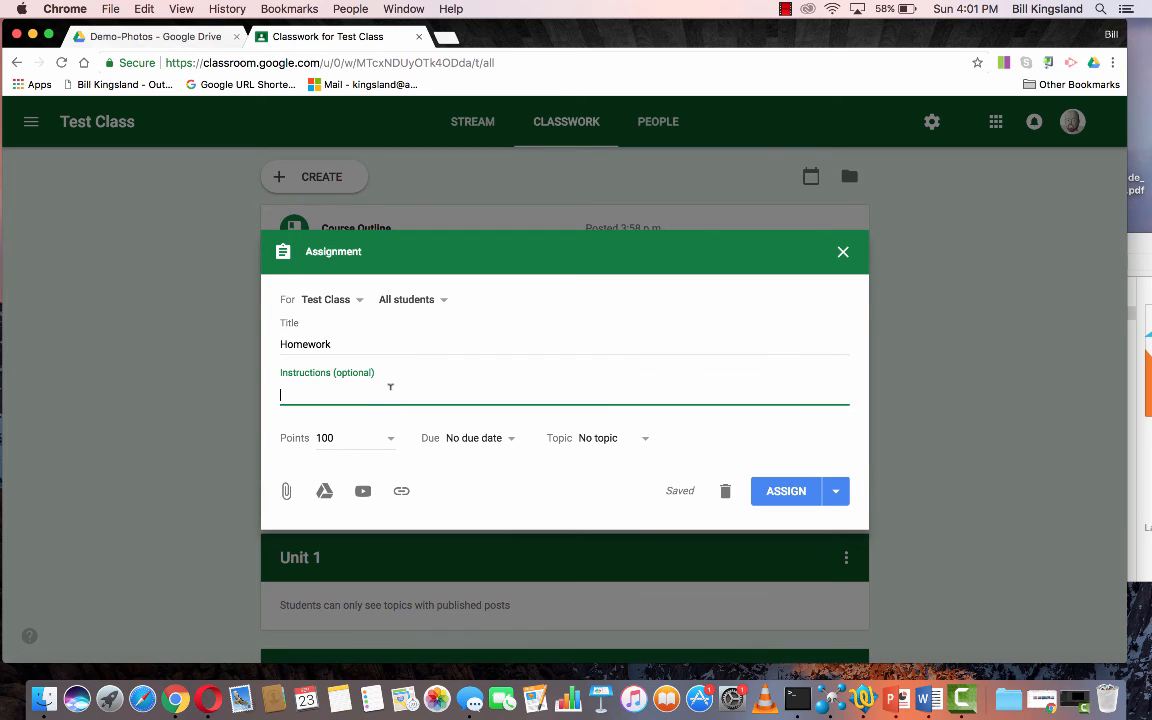
type("Please see each assignmen")
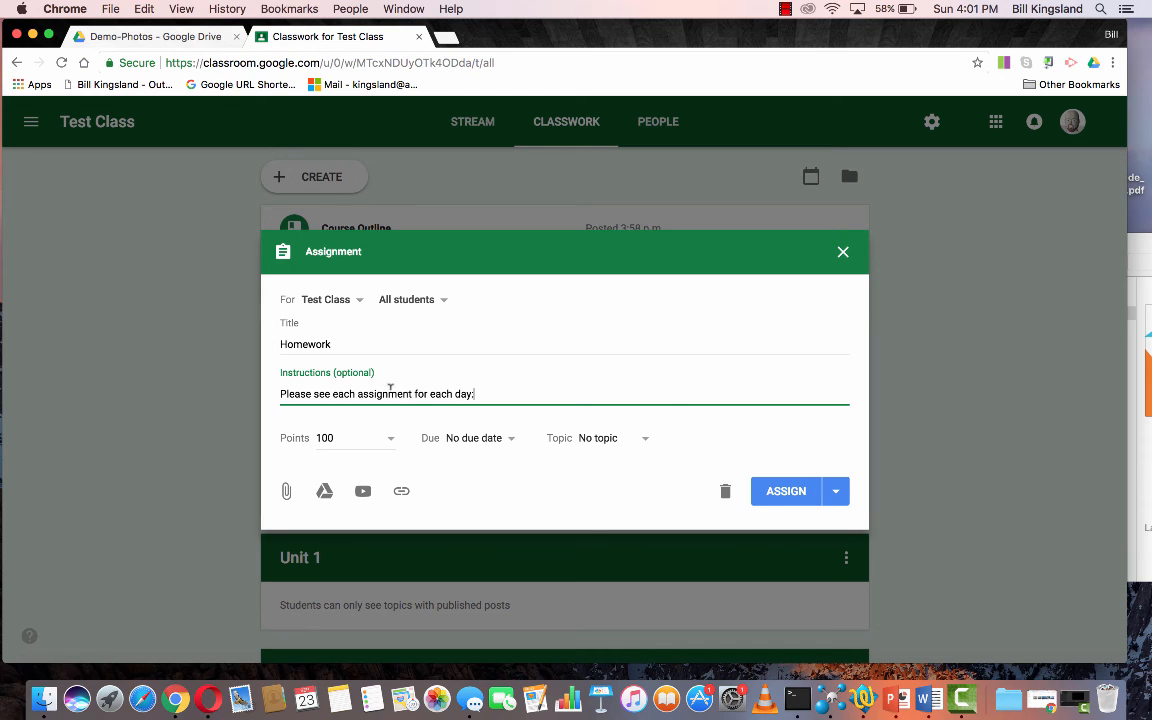
type("t for each day:")
- Set the Homework assignment to 5 points without a due date and place it in the Introduction topic
left_click(341, 437)
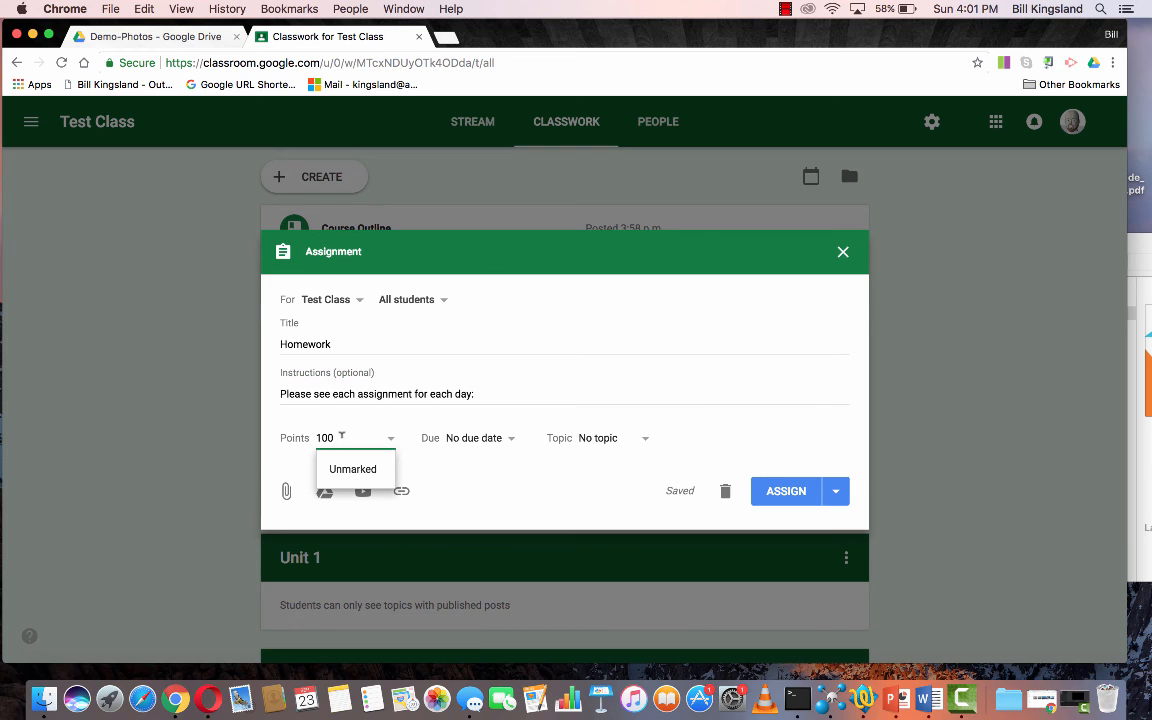
left_click(485, 439)
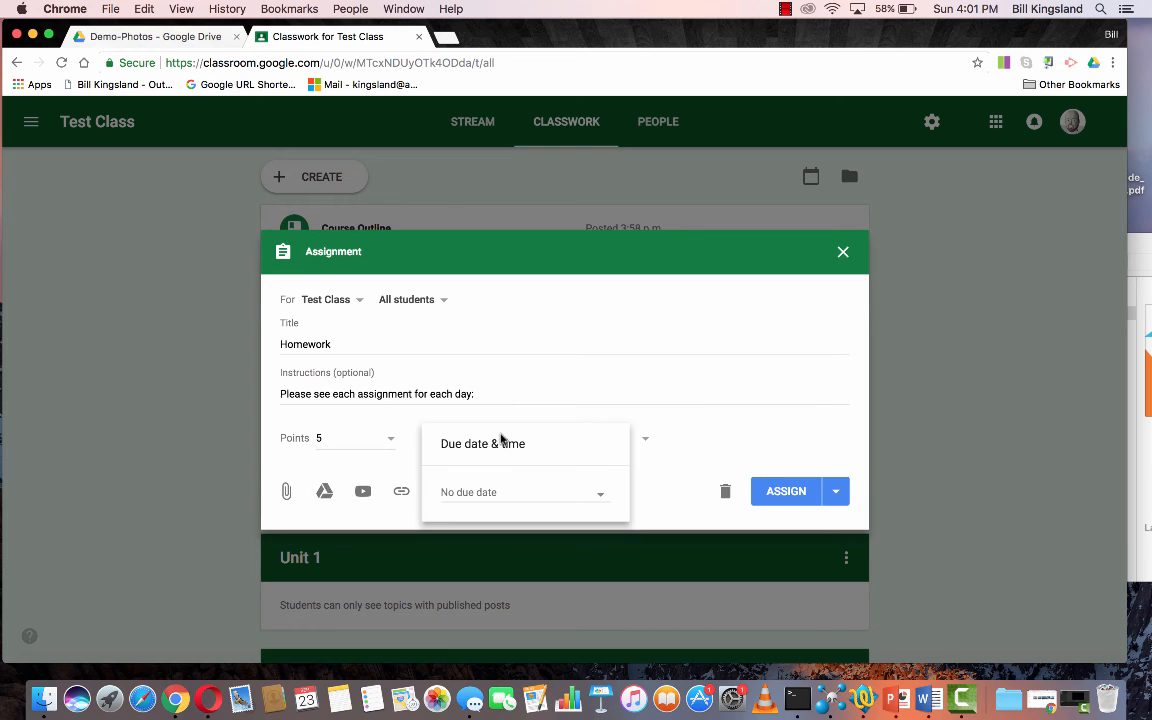
left_click(634, 385)
left_click(643, 436)
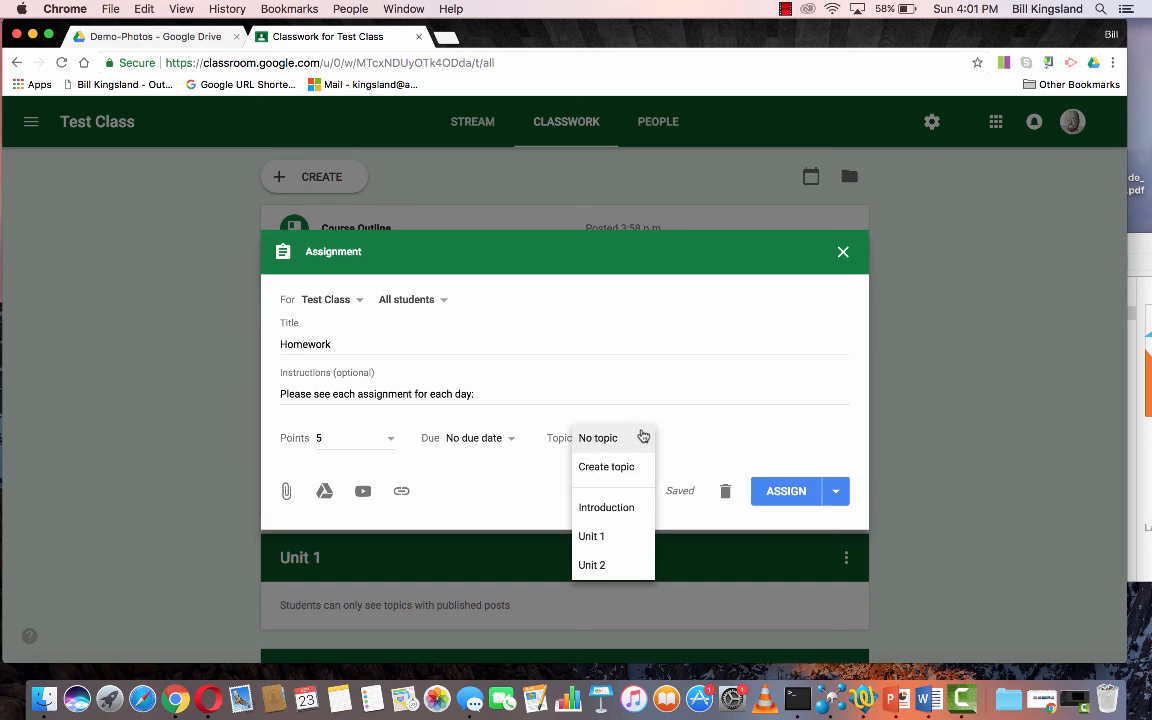
left_click(610, 508)
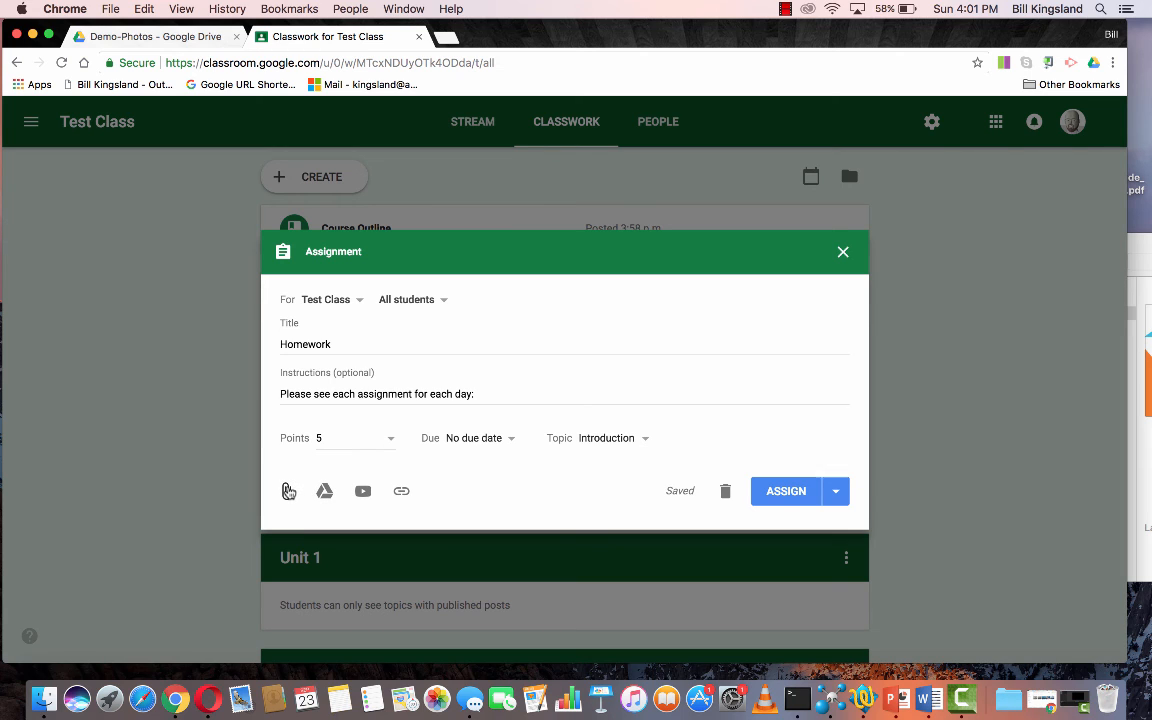
- Upload all four files from the Intro folder in Finder as attachments to the Homework assignment and assign it to the class
left_click(288, 491)
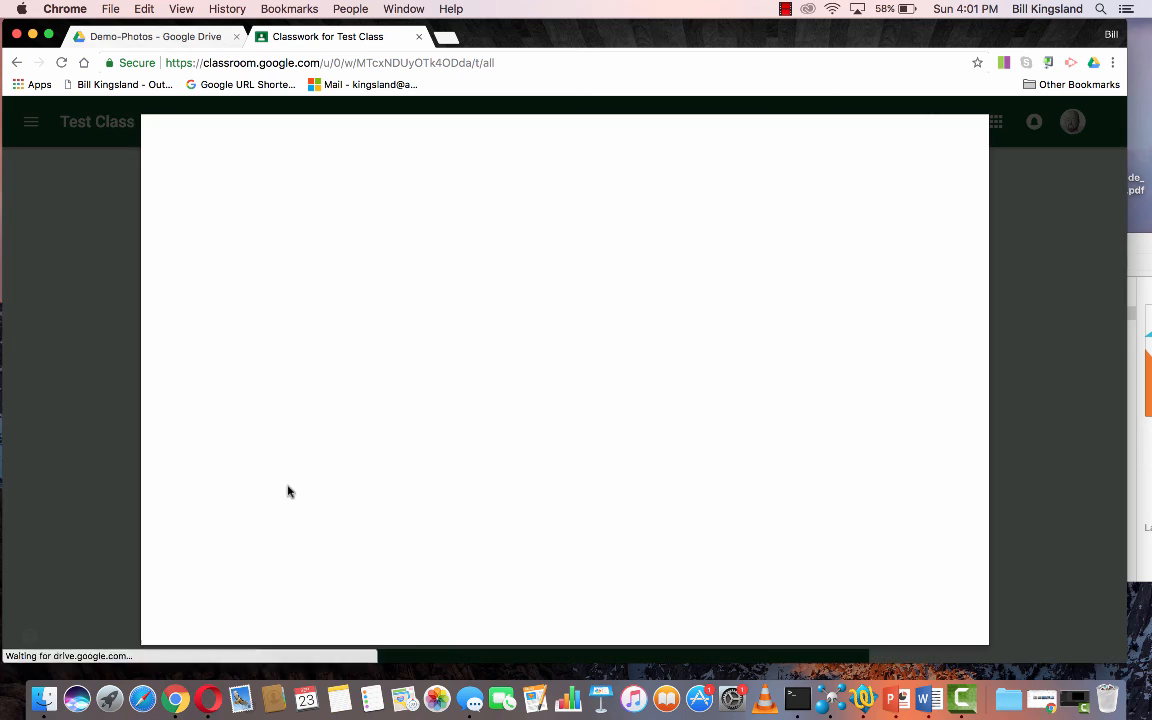
left_click(1143, 251)
left_click(1060, 371)
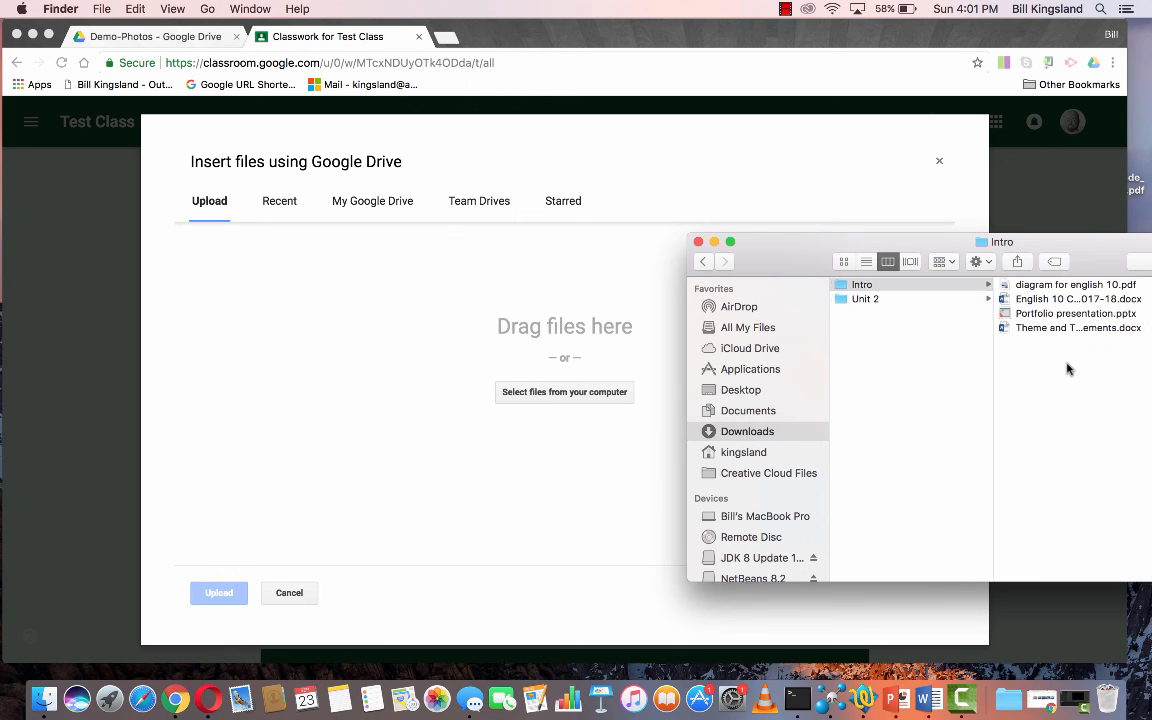
left_click_drag(1066, 368, 1040, 287)
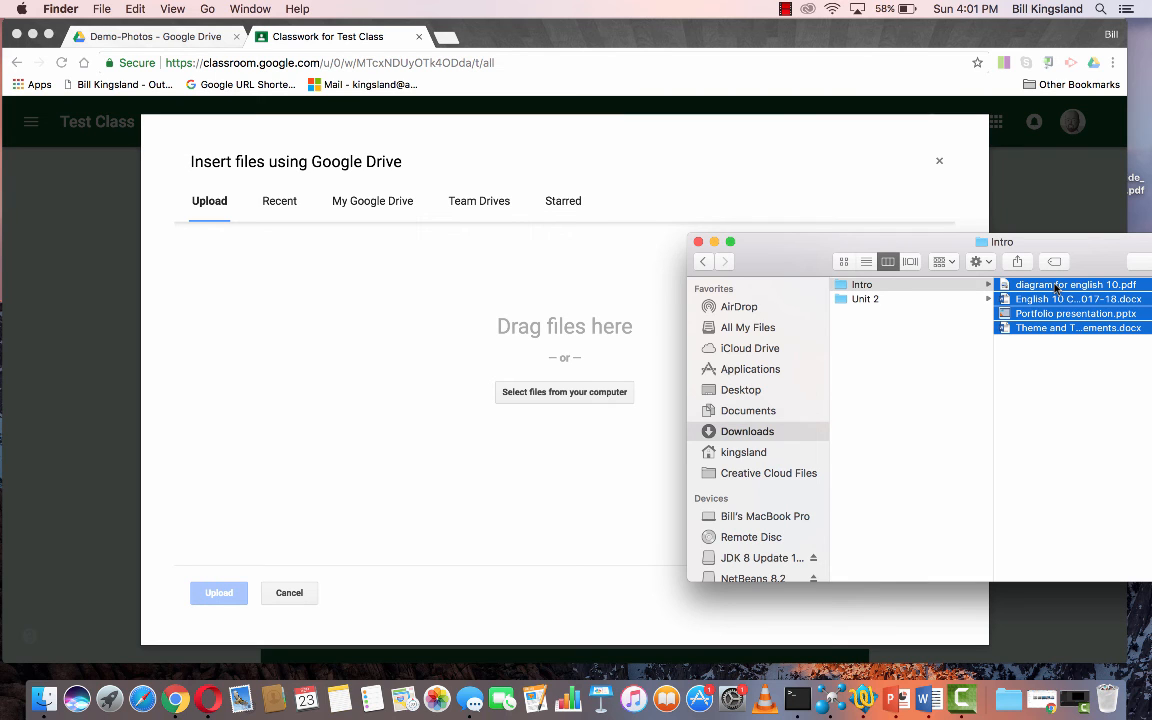
left_click_drag(1057, 288, 542, 327)
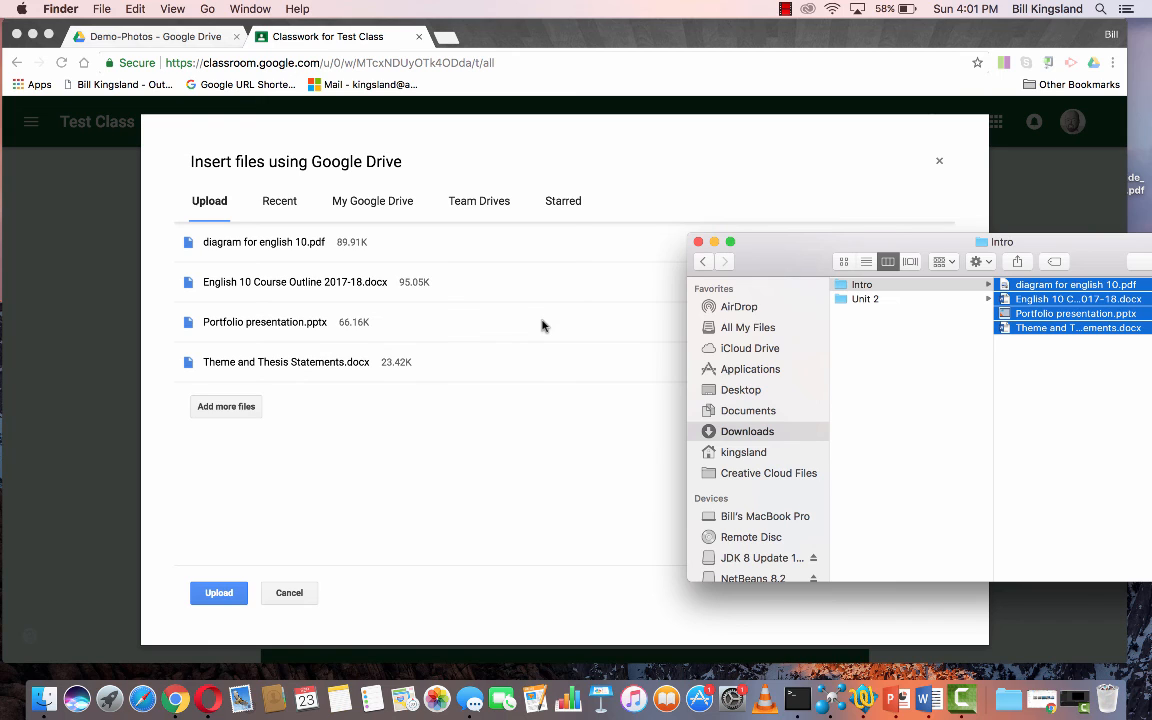
left_click(362, 458)
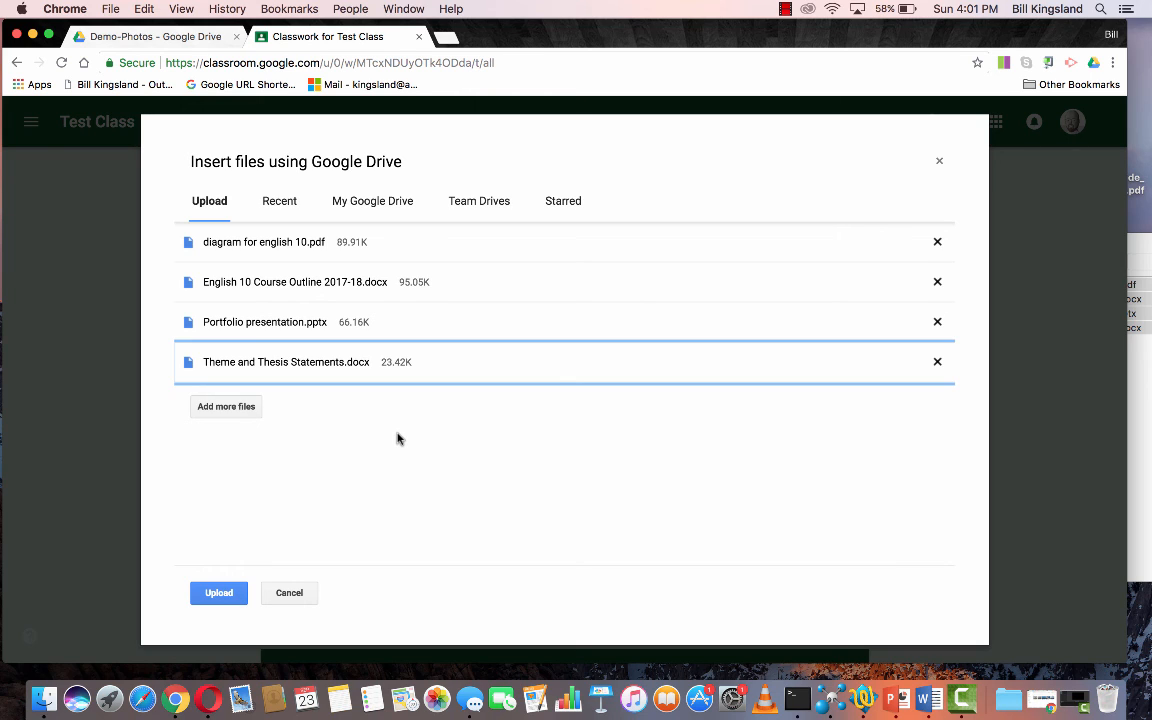
left_click(219, 596)
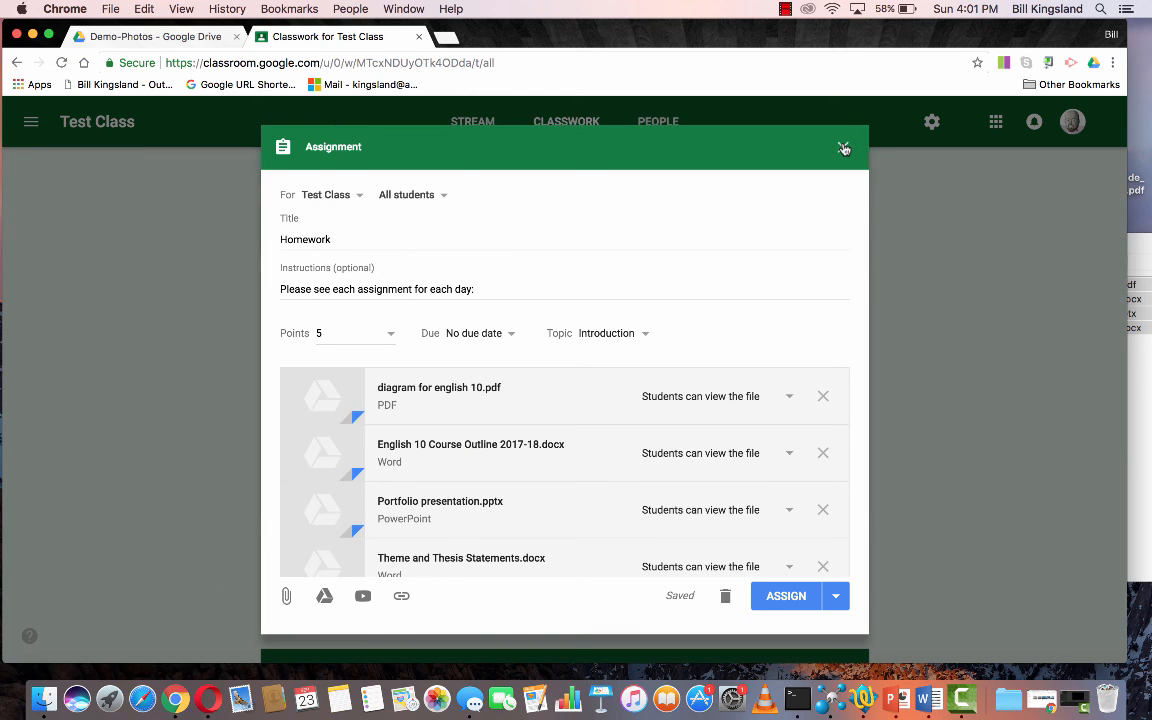
left_click(789, 597)
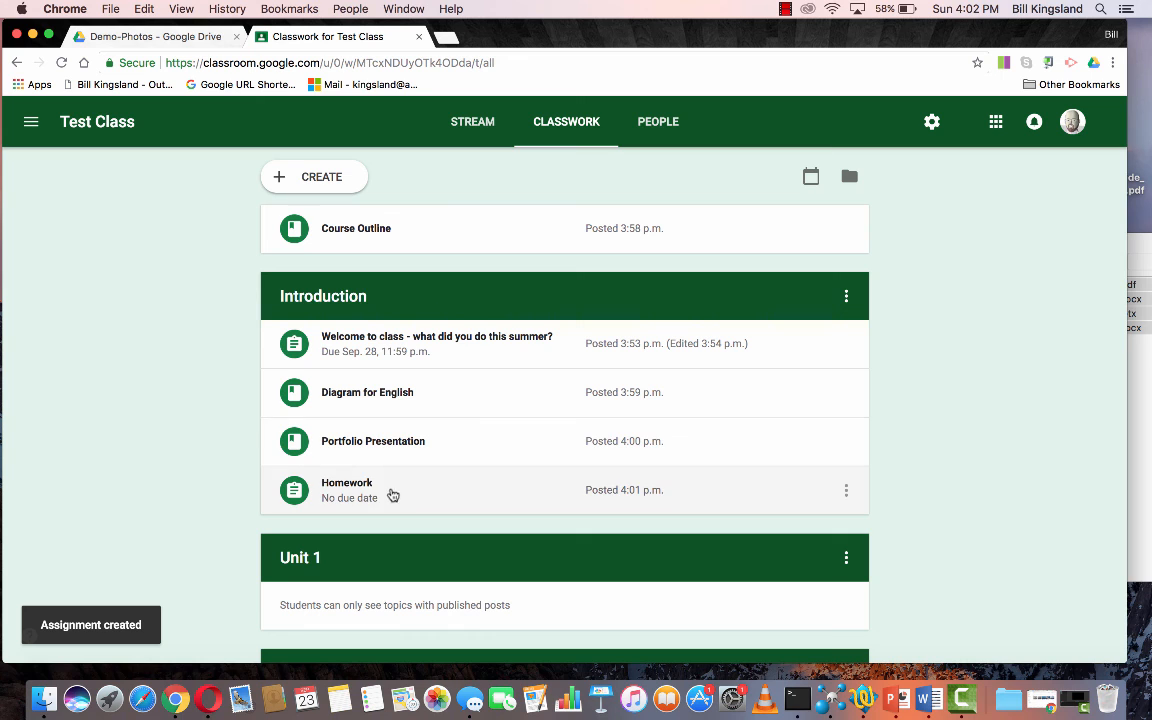
- Expand the posted Homework assignment under Introduction and review its instructions and attached files
left_click(1137, 377)
left_click(540, 437)
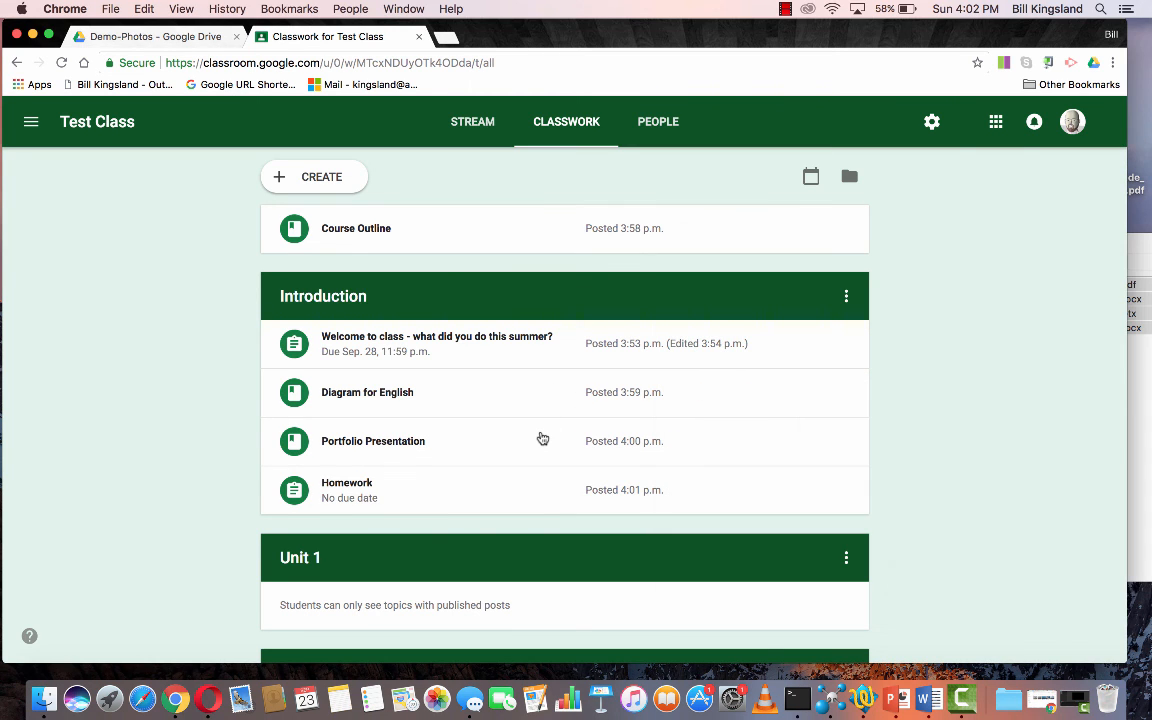
left_click(437, 503)
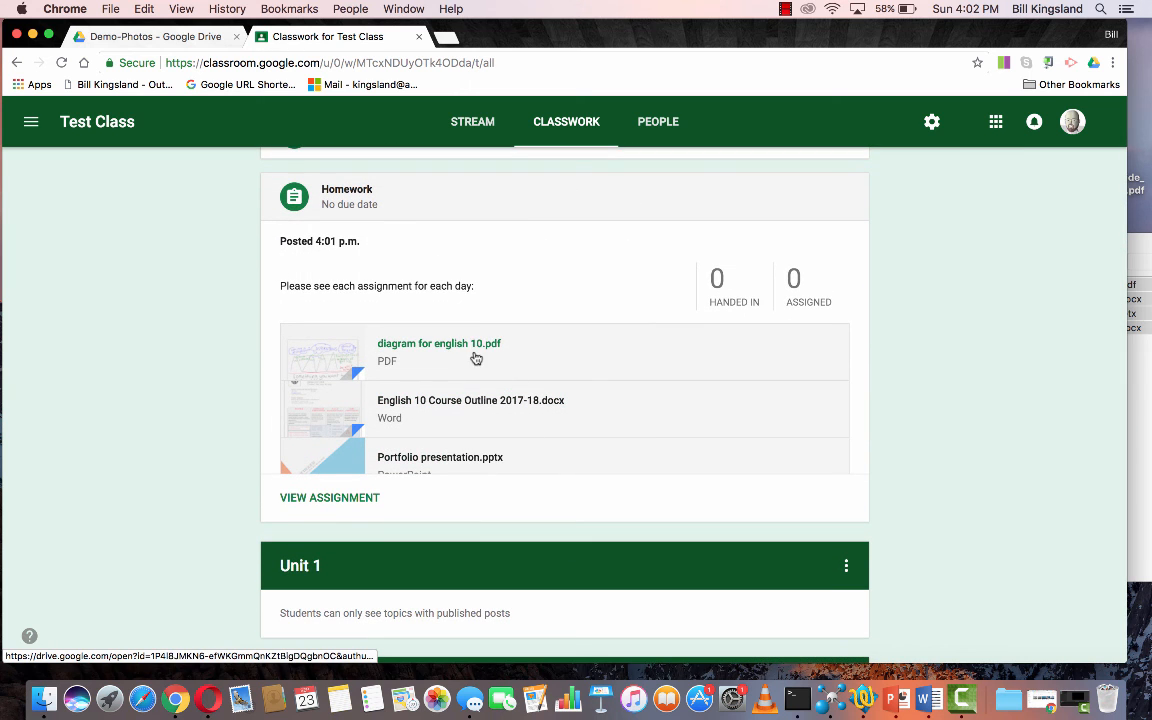
scroll(543, 373, "down", 5)
scroll(543, 373, "up", 5)
scroll(544, 372, "down", 4)
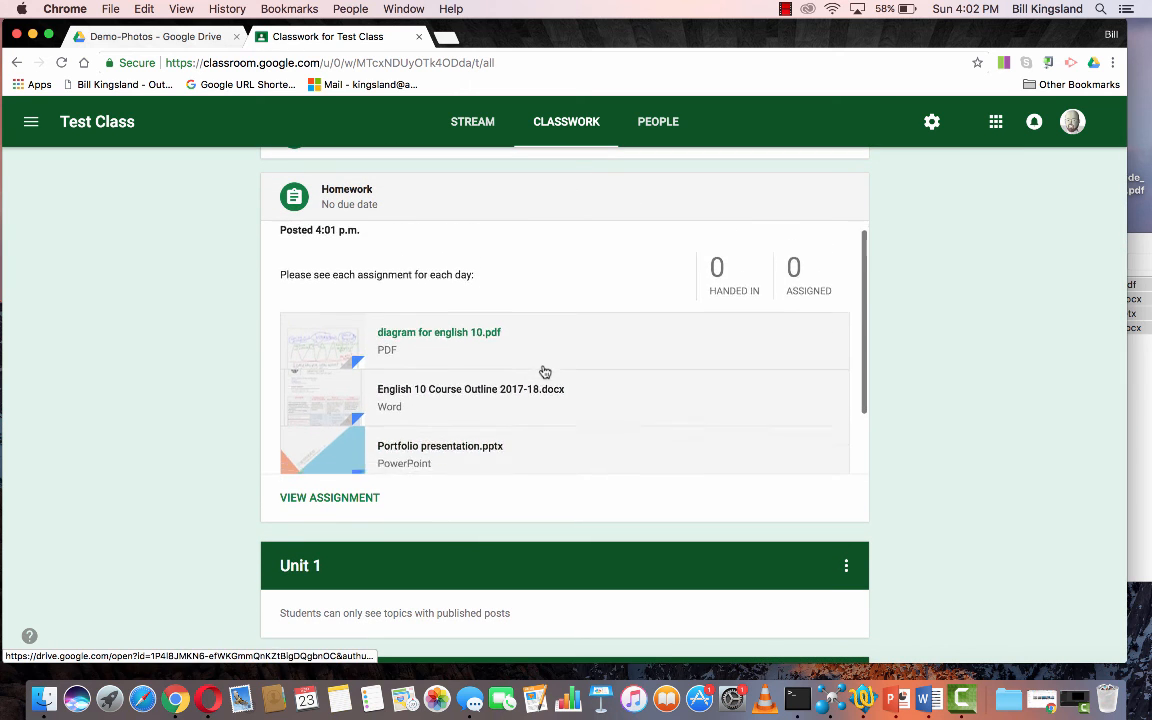
scroll(544, 372, "up", 4)
scroll(544, 372, "down", 2)
scroll(544, 372, "up", 3)
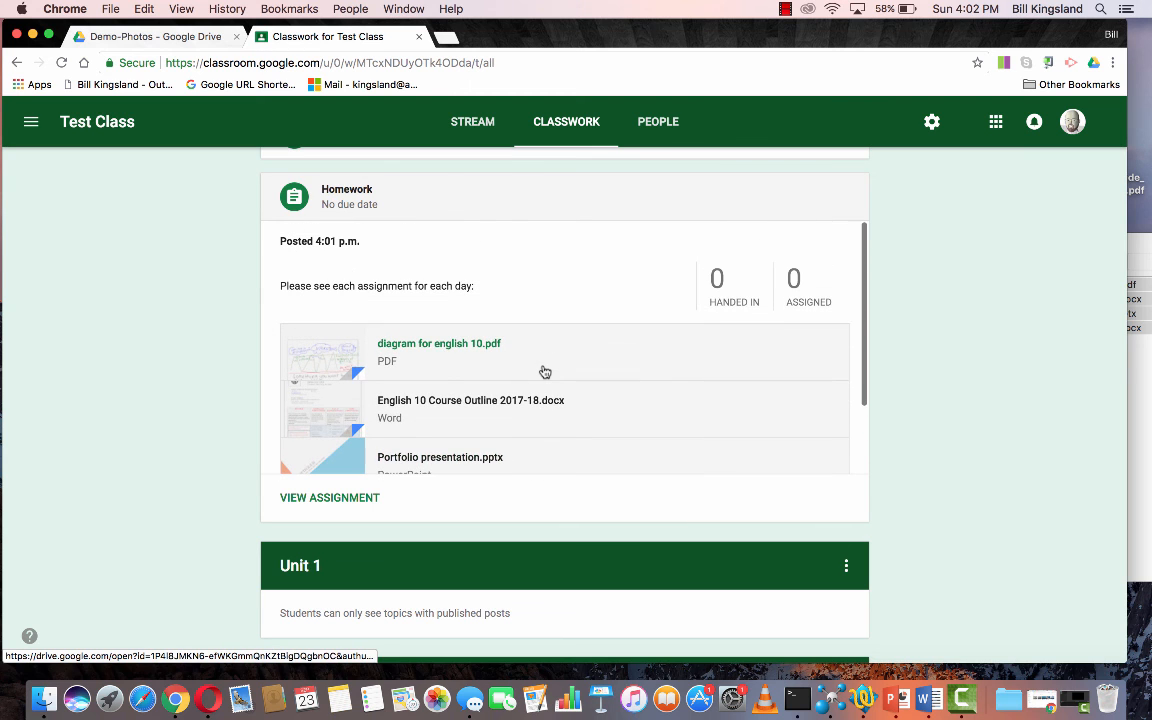
scroll(544, 372, "up", 5)
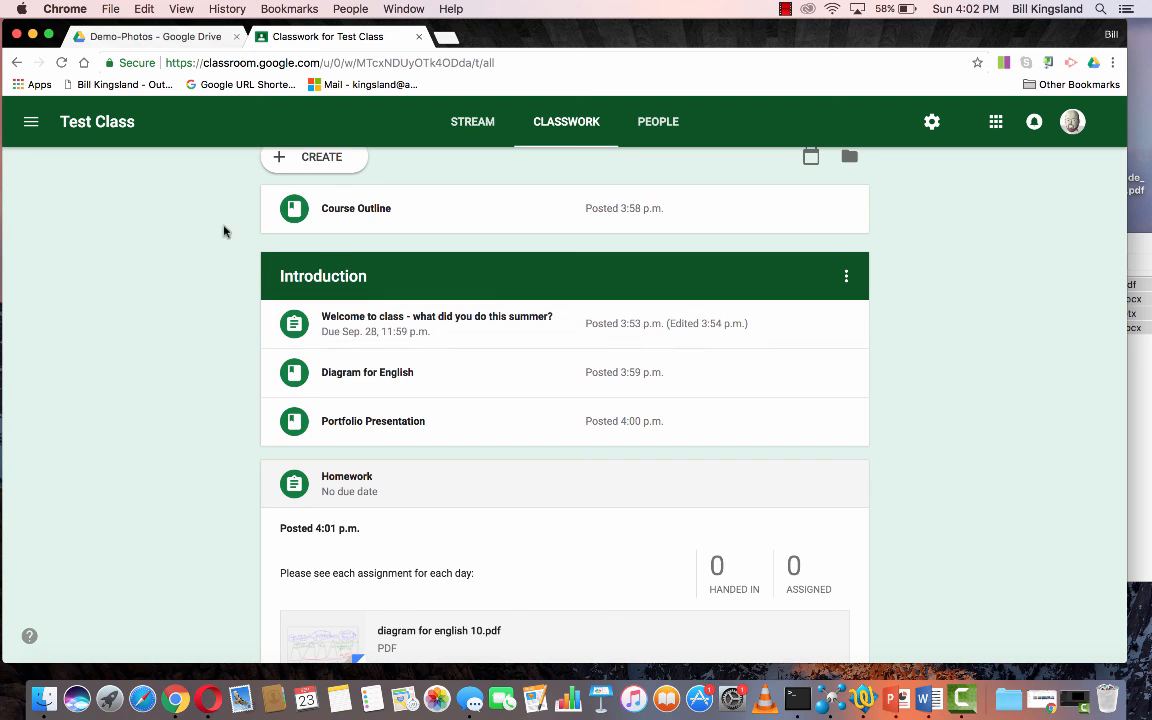
scroll(216, 372, "down", 2)
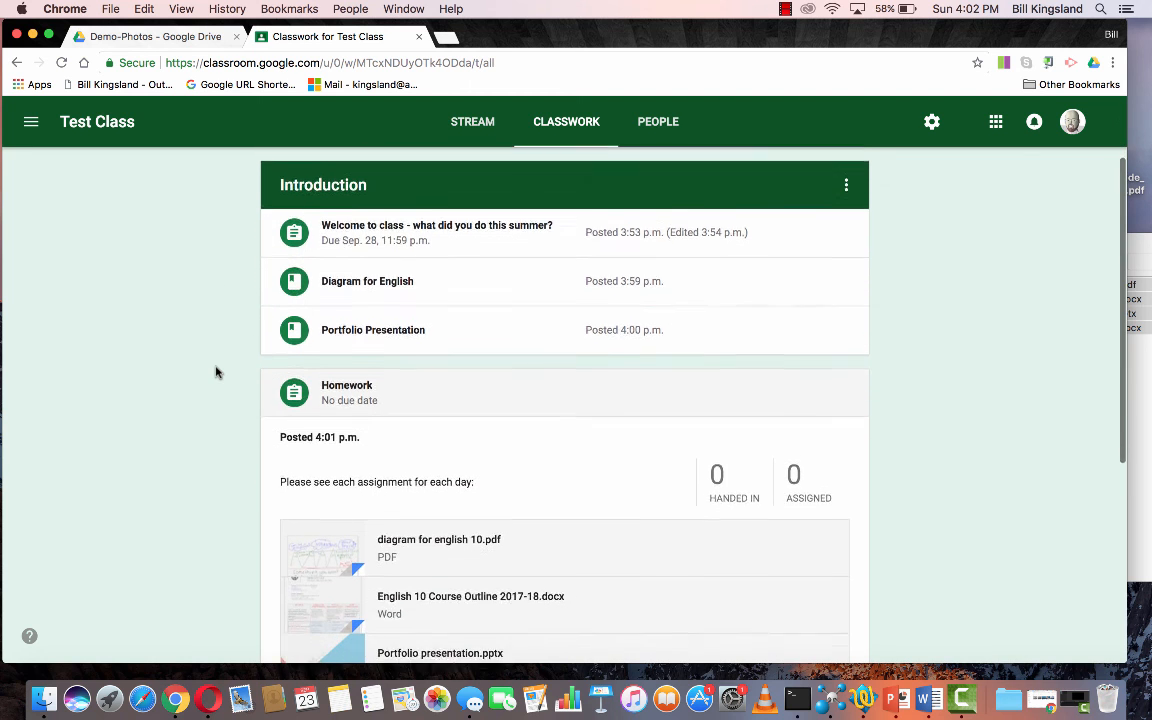
scroll(216, 372, "down", 1)
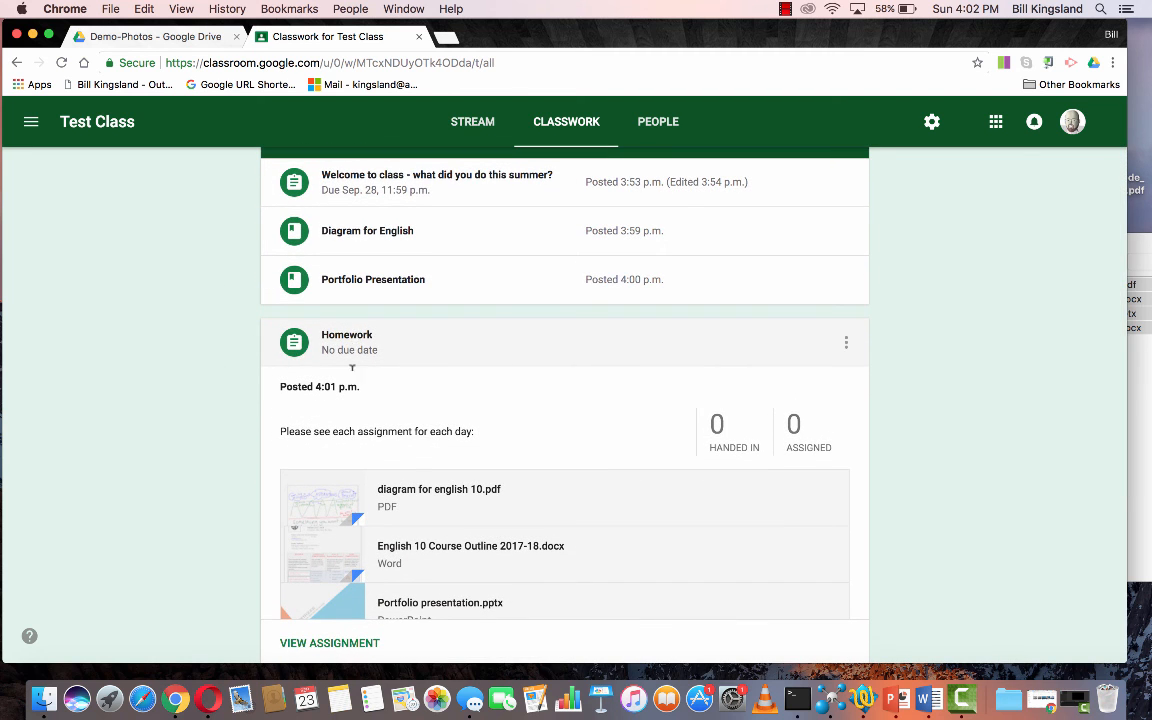
scroll(152, 422, "up", 3)
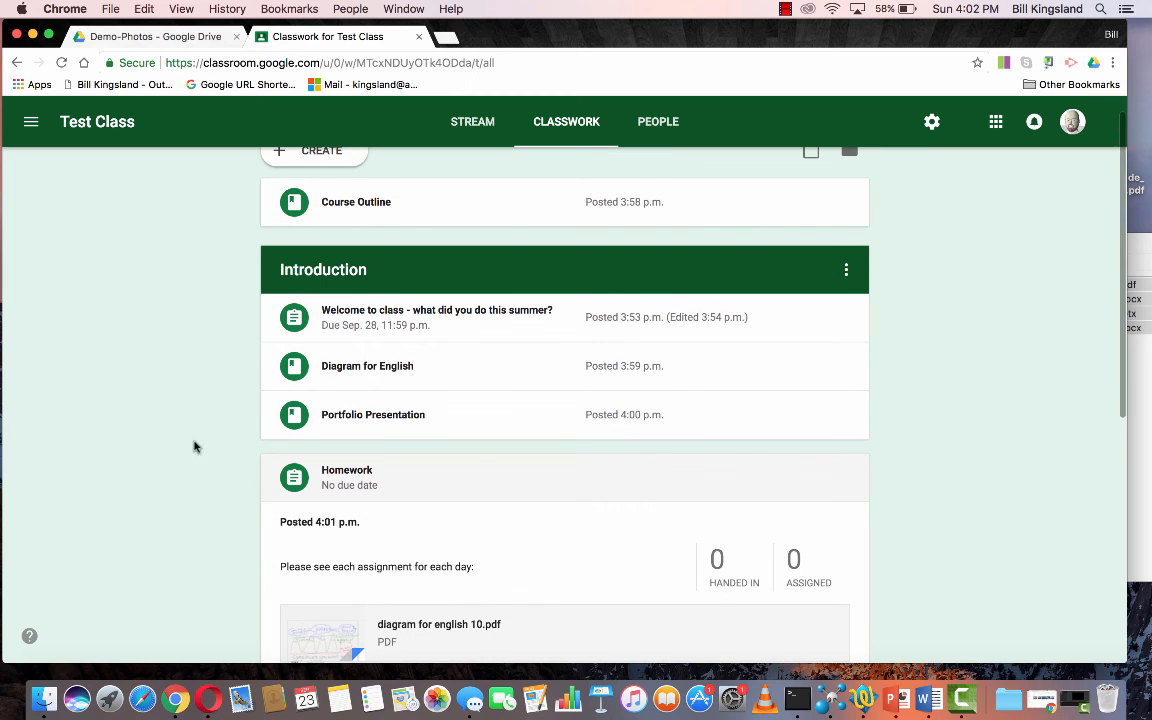
scroll(223, 462, "down", 2)
scroll(223, 464, "down", 2)
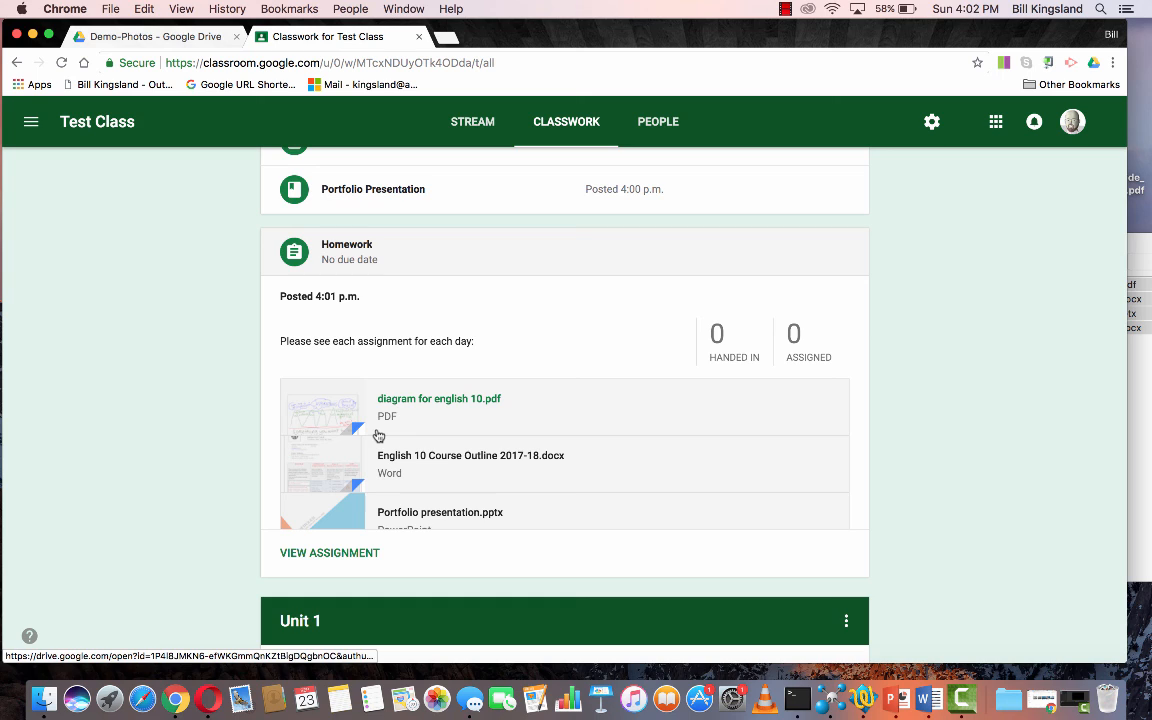
- Open the Homework assignment for editing, bring up and cancel the file upload, and save the assignment
mouse_move(848, 250)
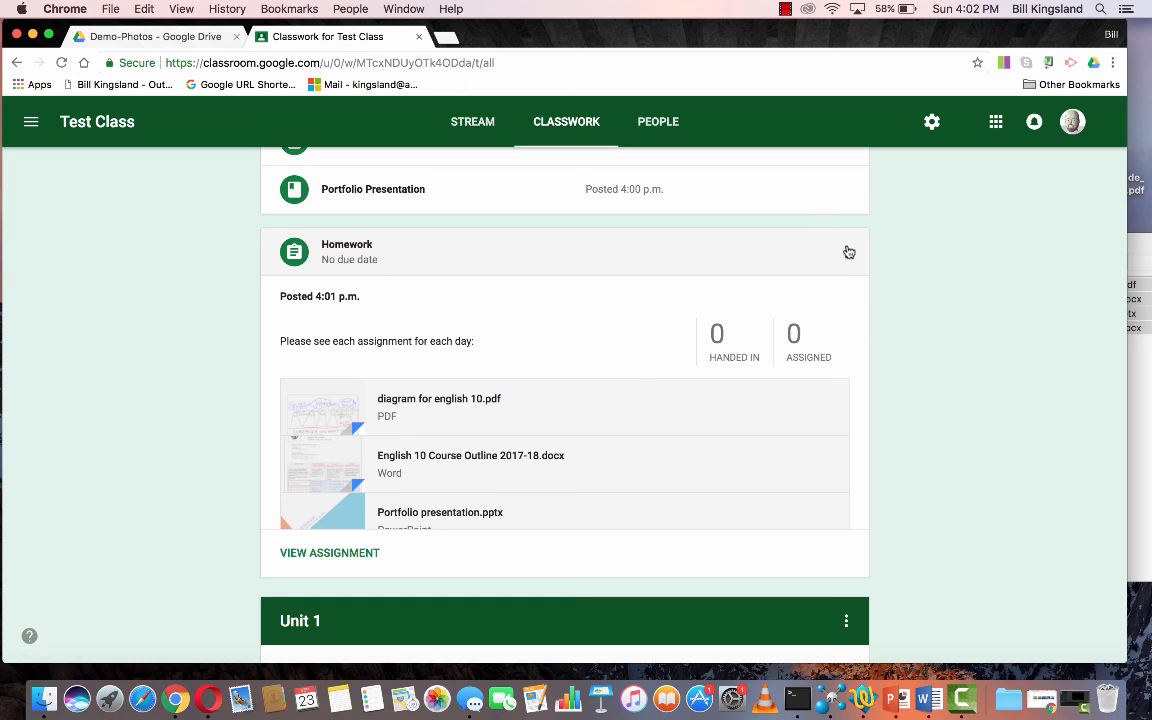
left_click(846, 253)
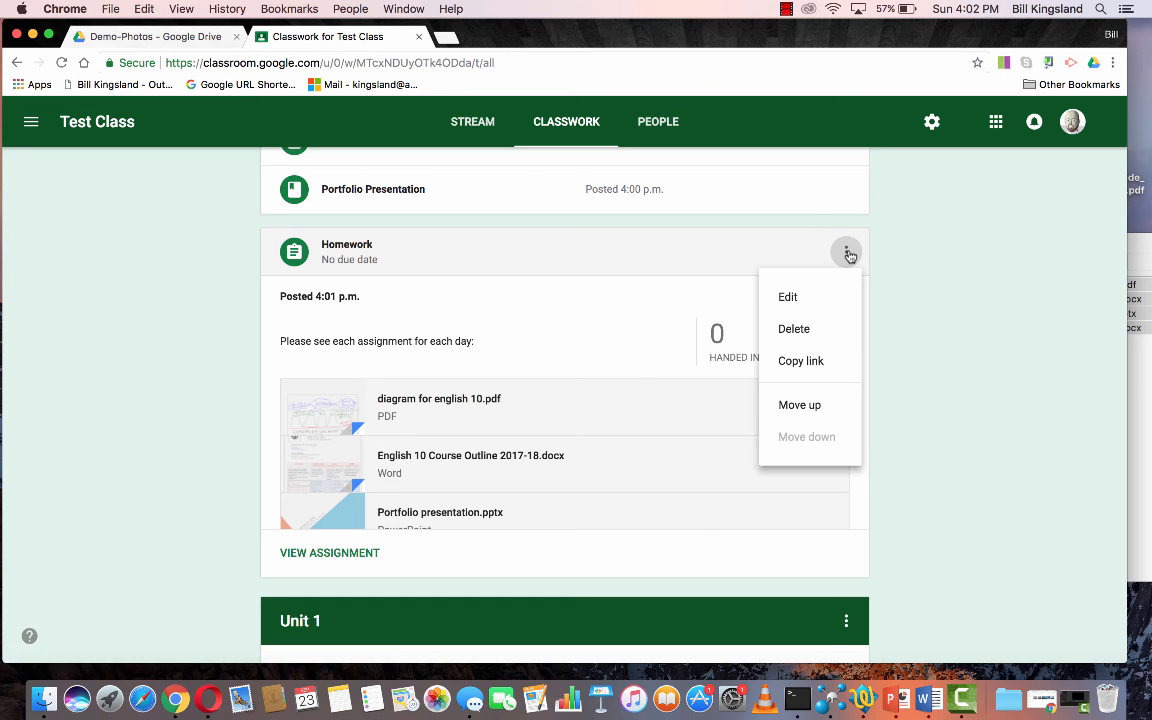
left_click(790, 298)
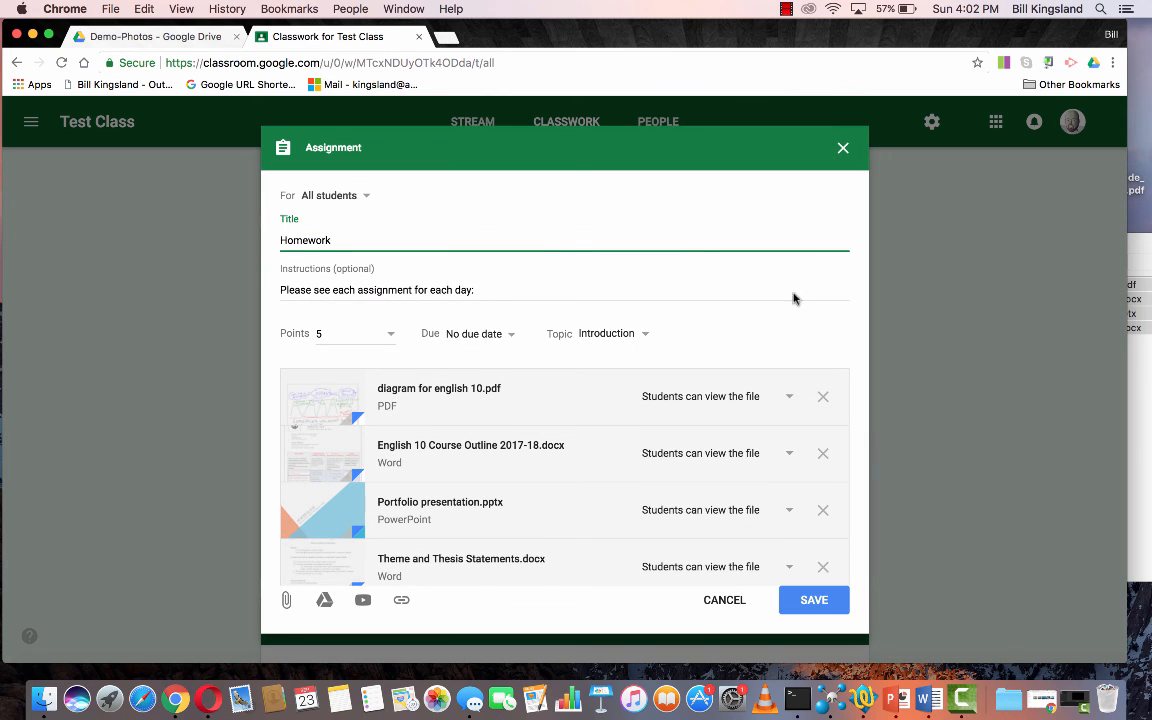
left_click(287, 600)
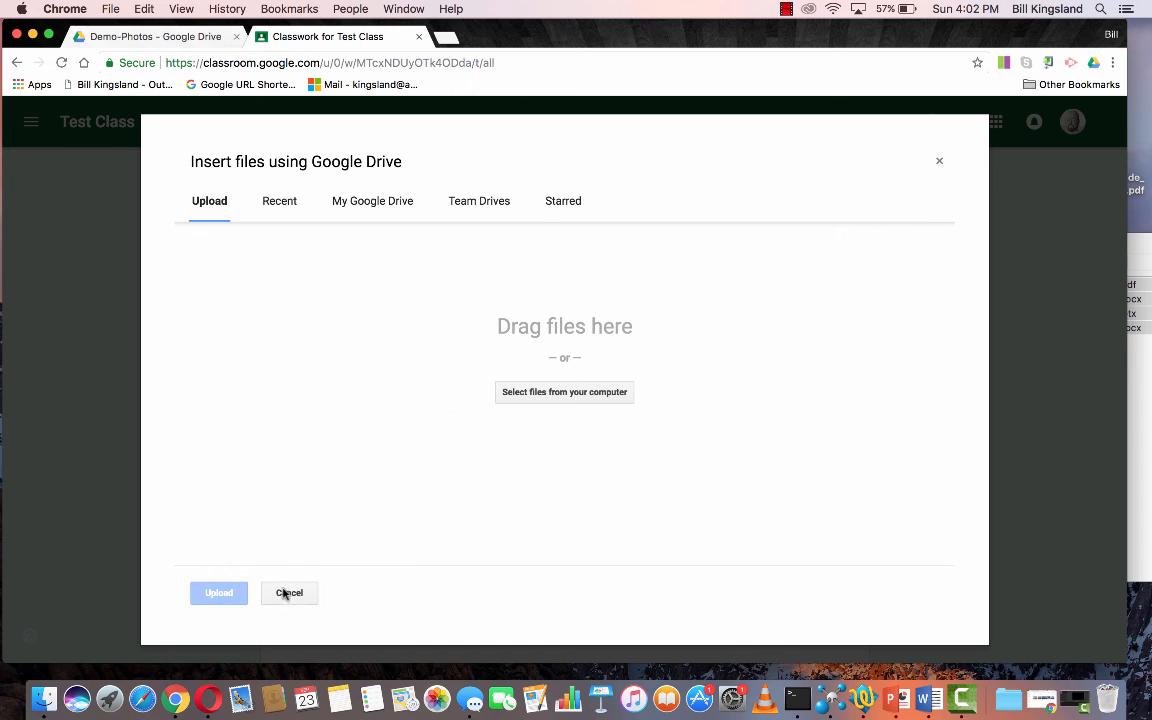
left_click(289, 593)
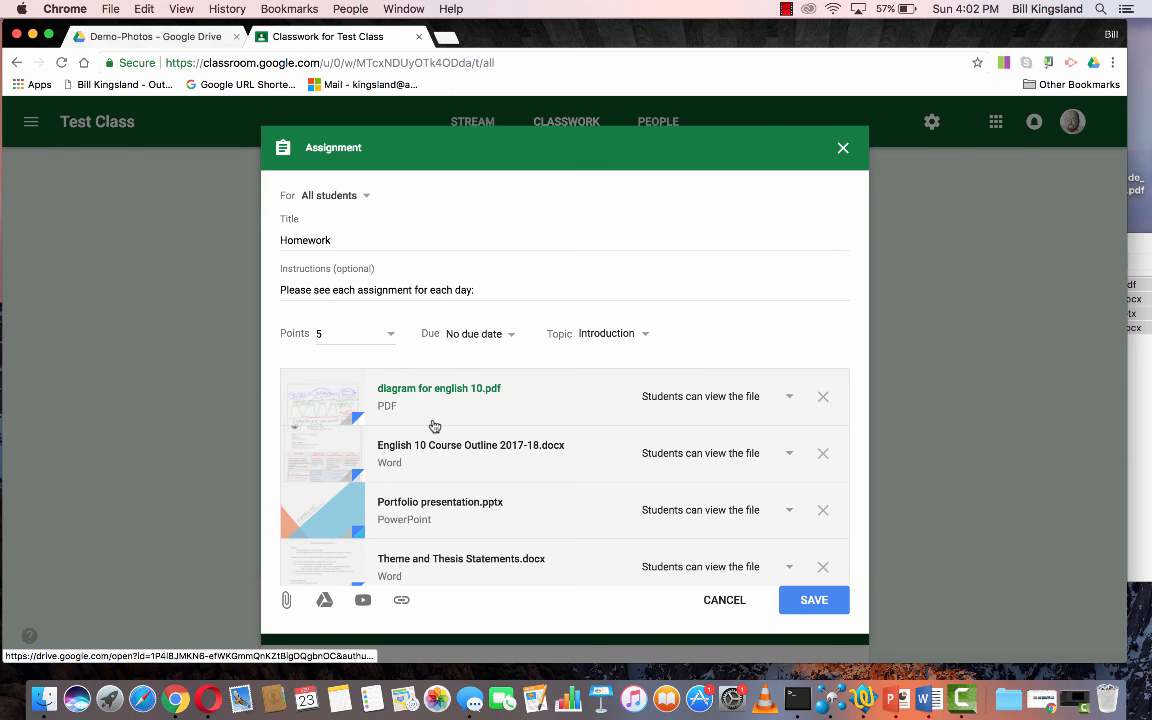
left_click(808, 600)
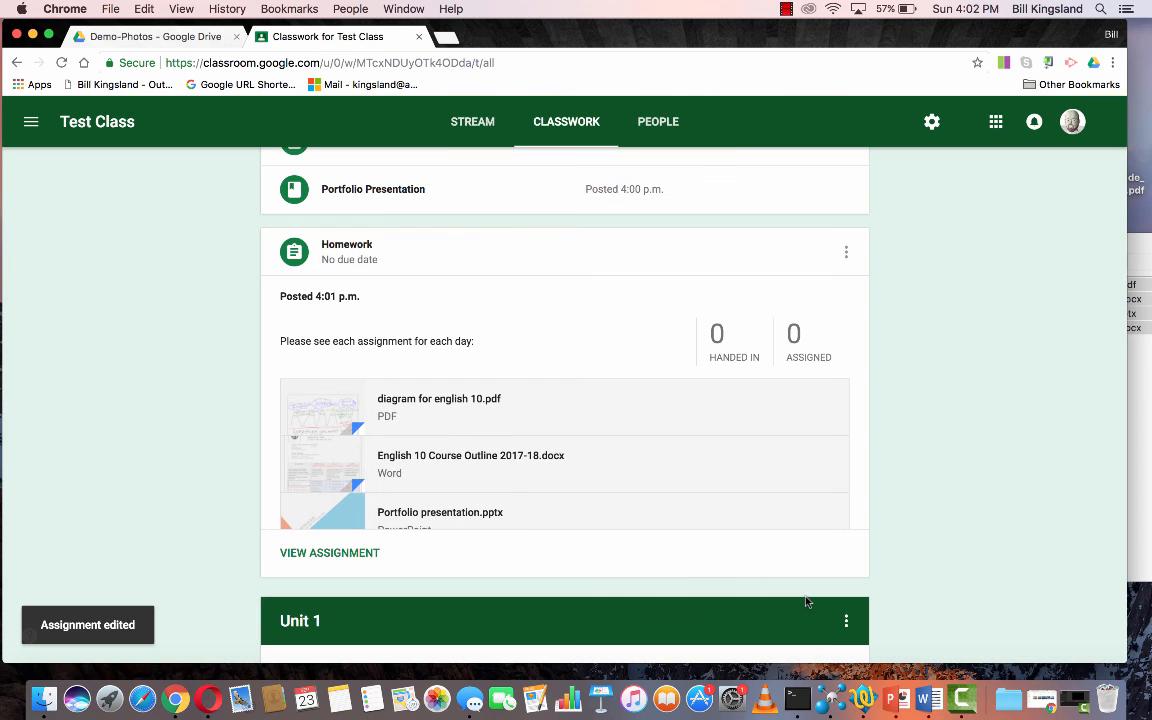
scroll(806, 601, "down", 3)
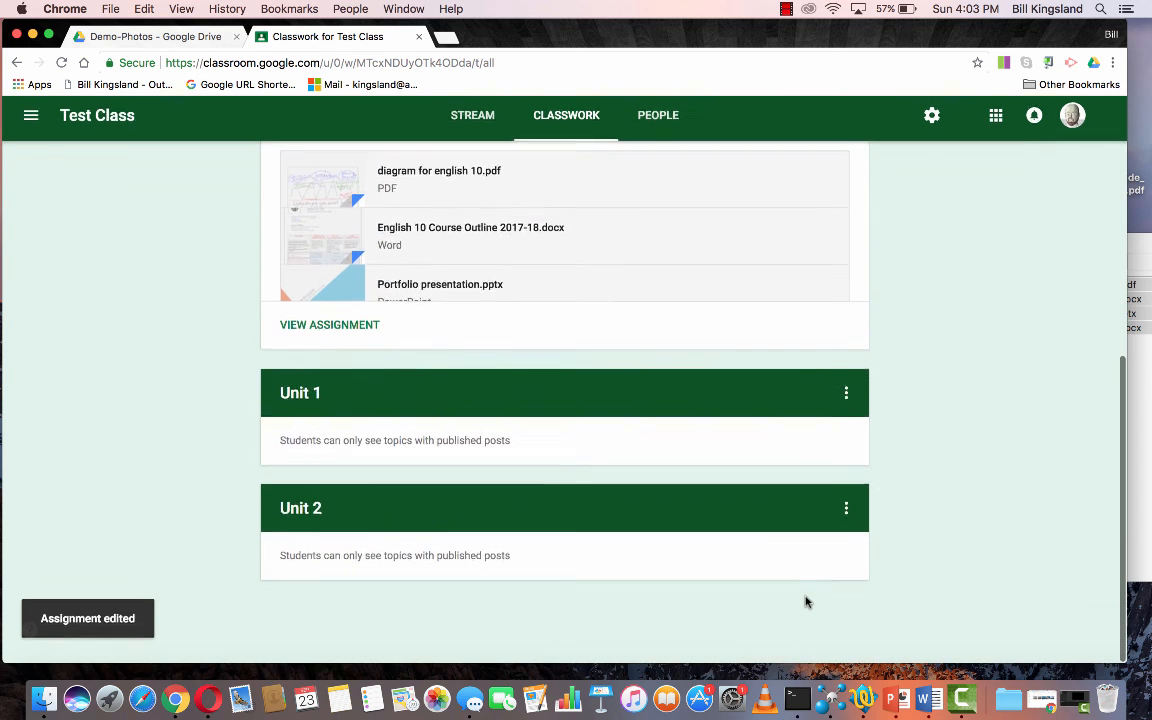
scroll(806, 602, "up", 8)
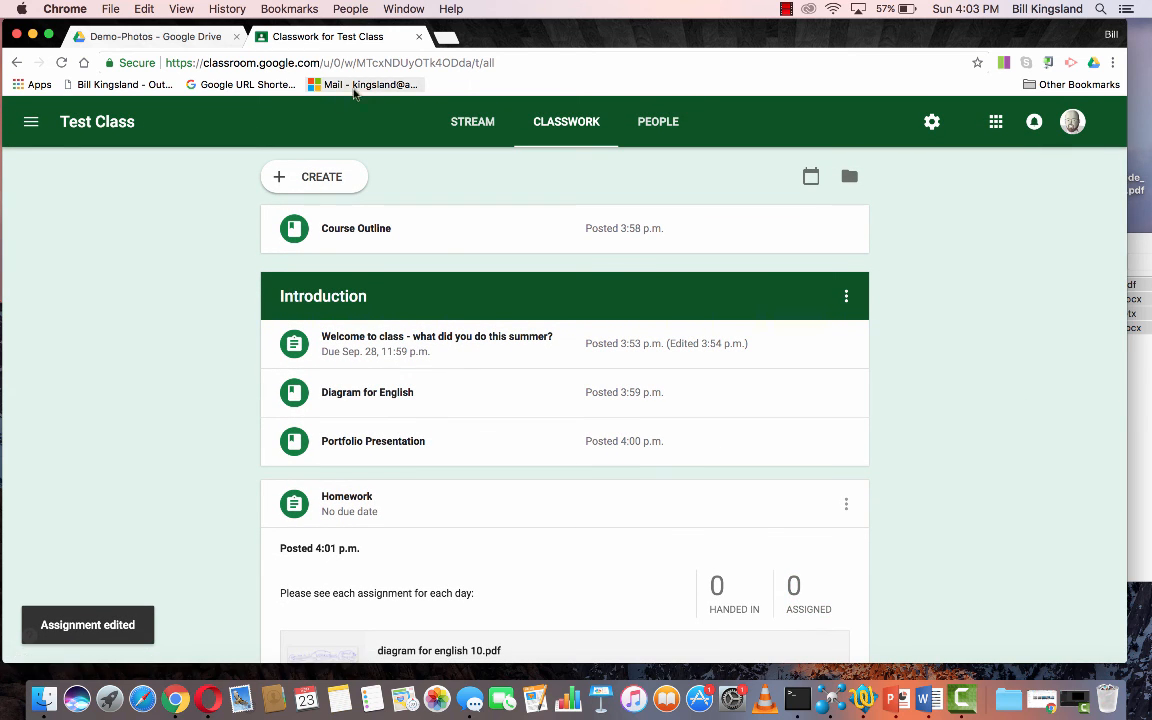
left_click(787, 9)
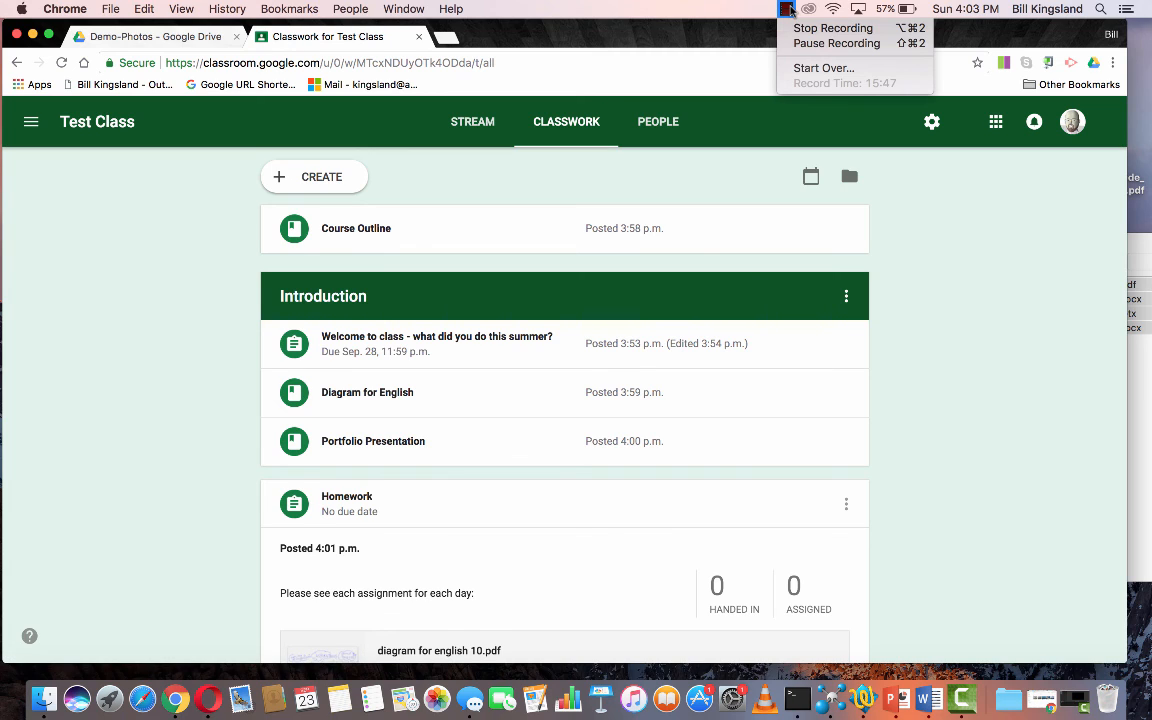